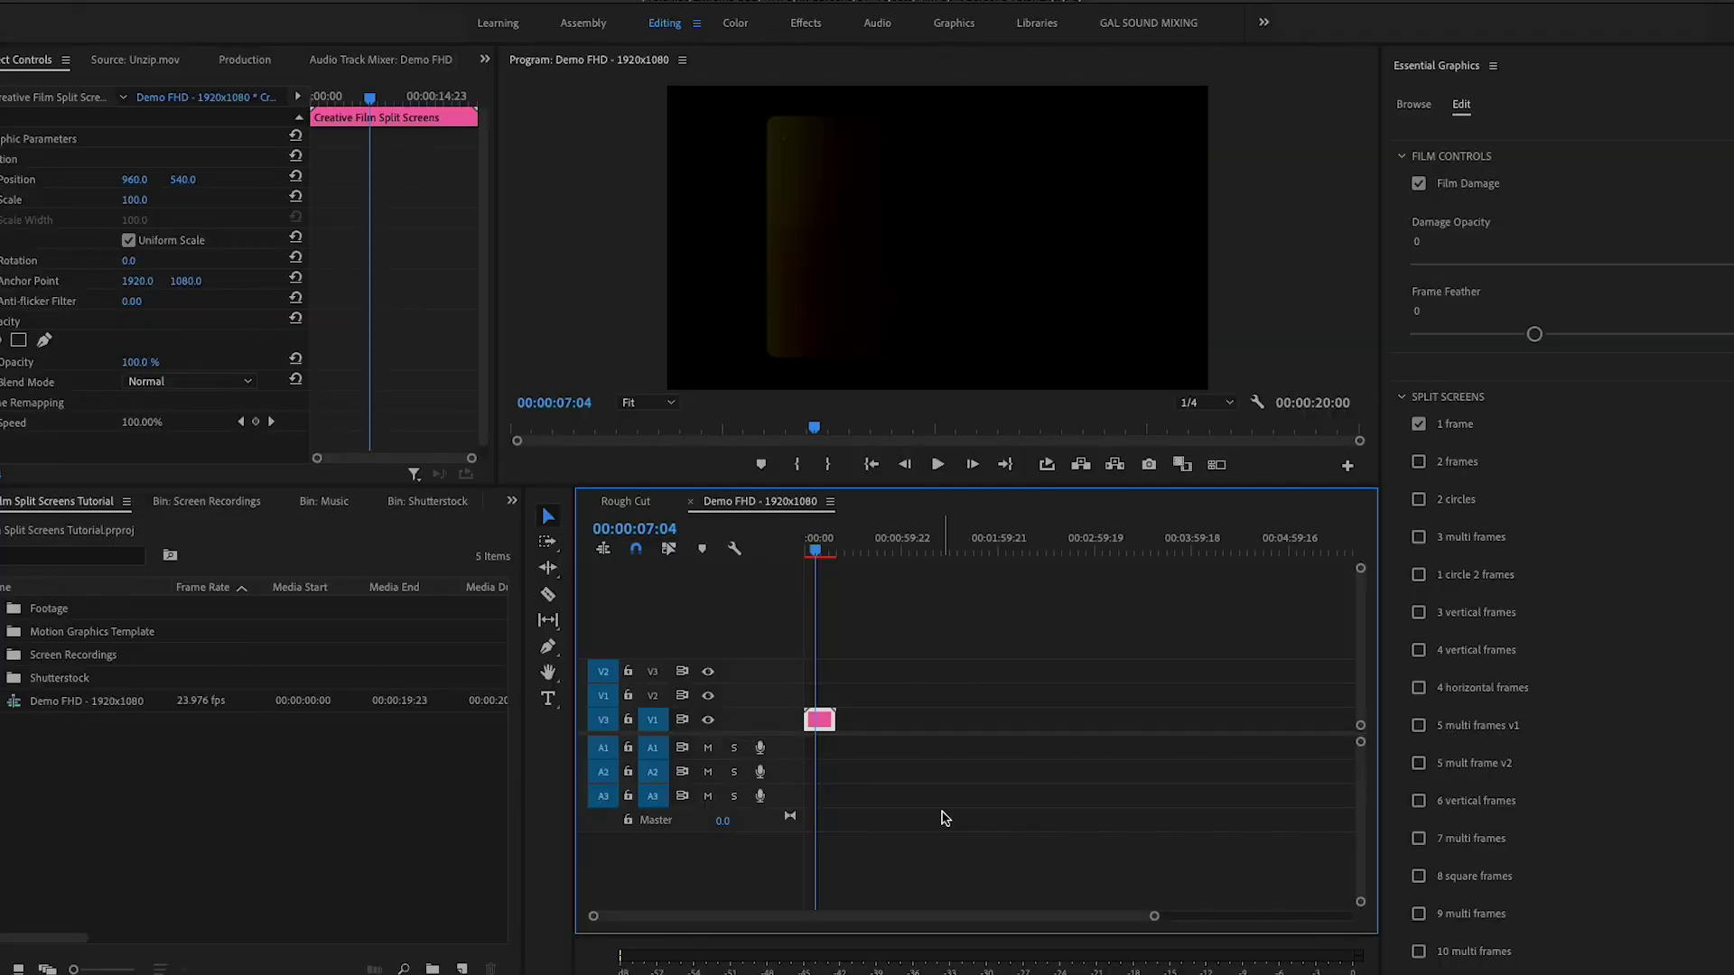
Turn on the Program Monitor's Transparency Grid so the empty rounded frame shows as a checkerboard
left_click(1258, 402)
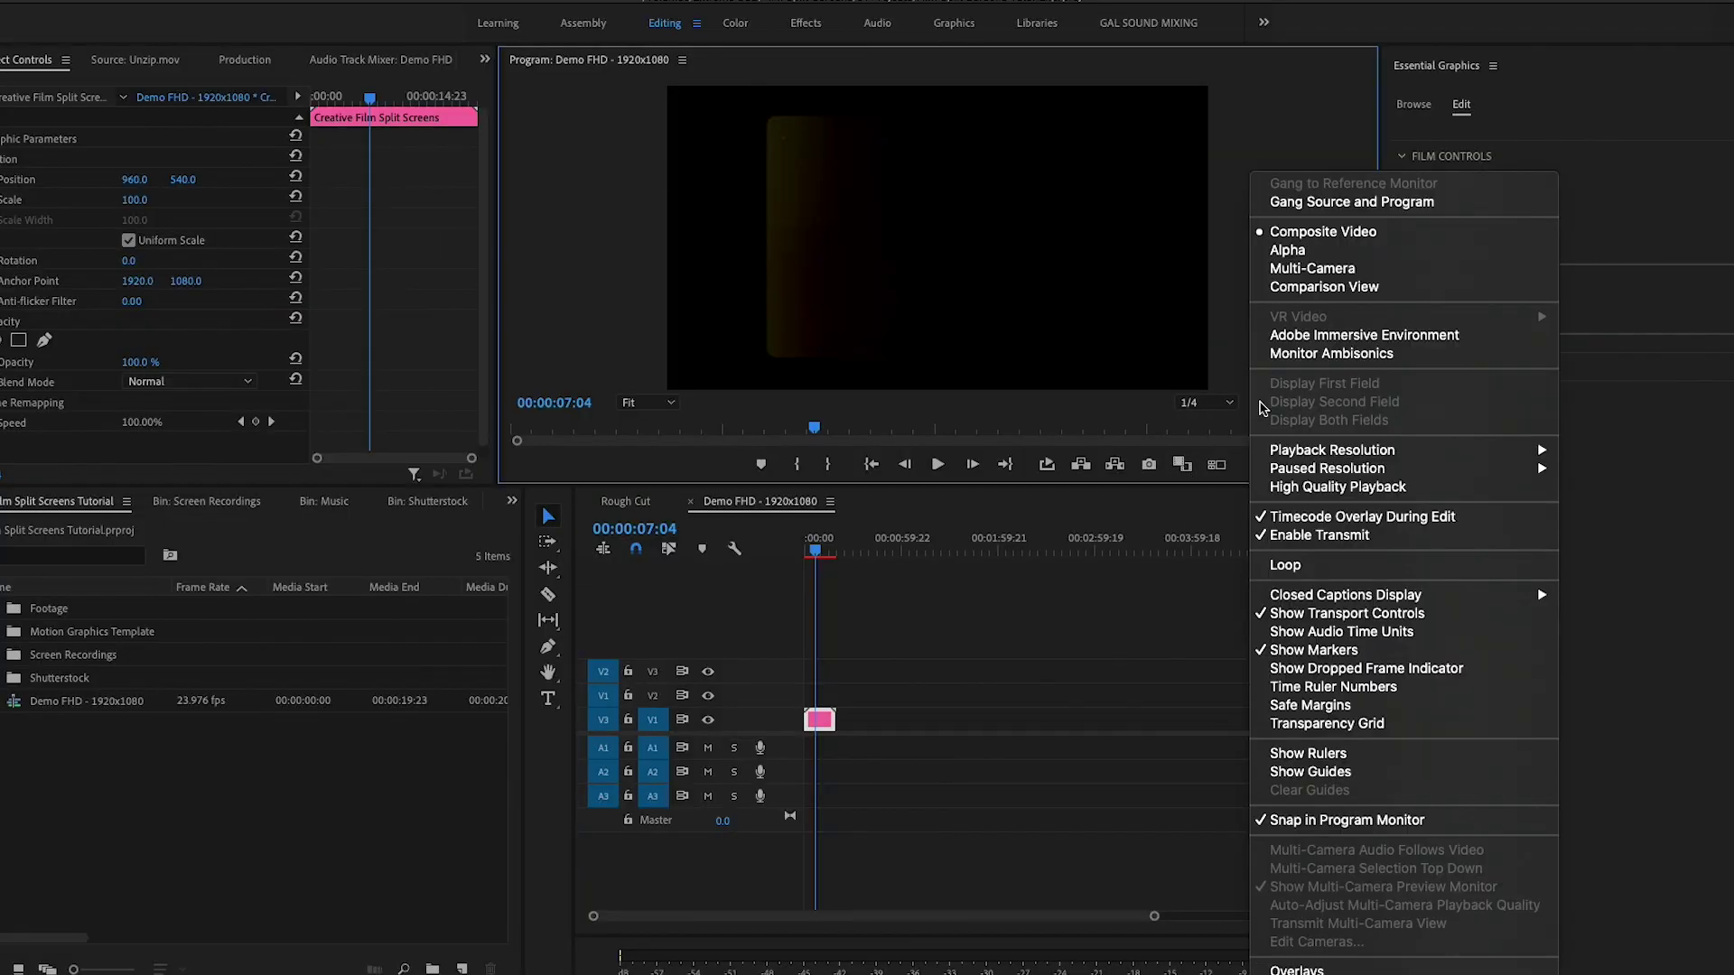
left_click(1395, 725)
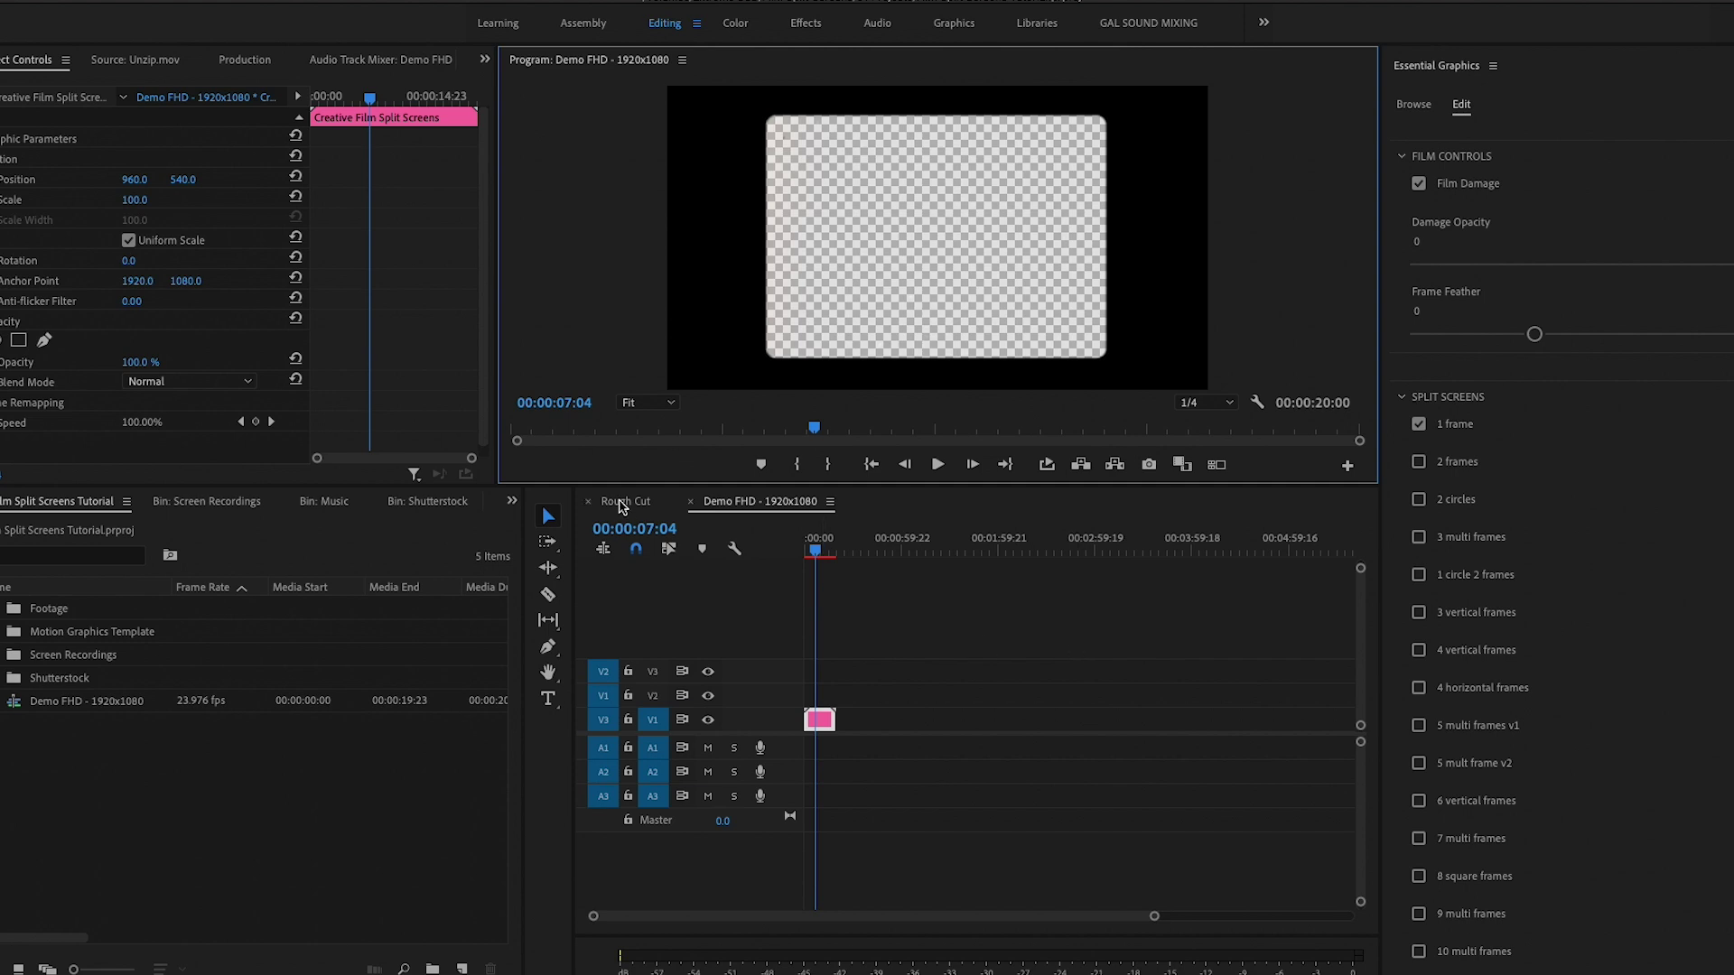
left_click(778, 613)
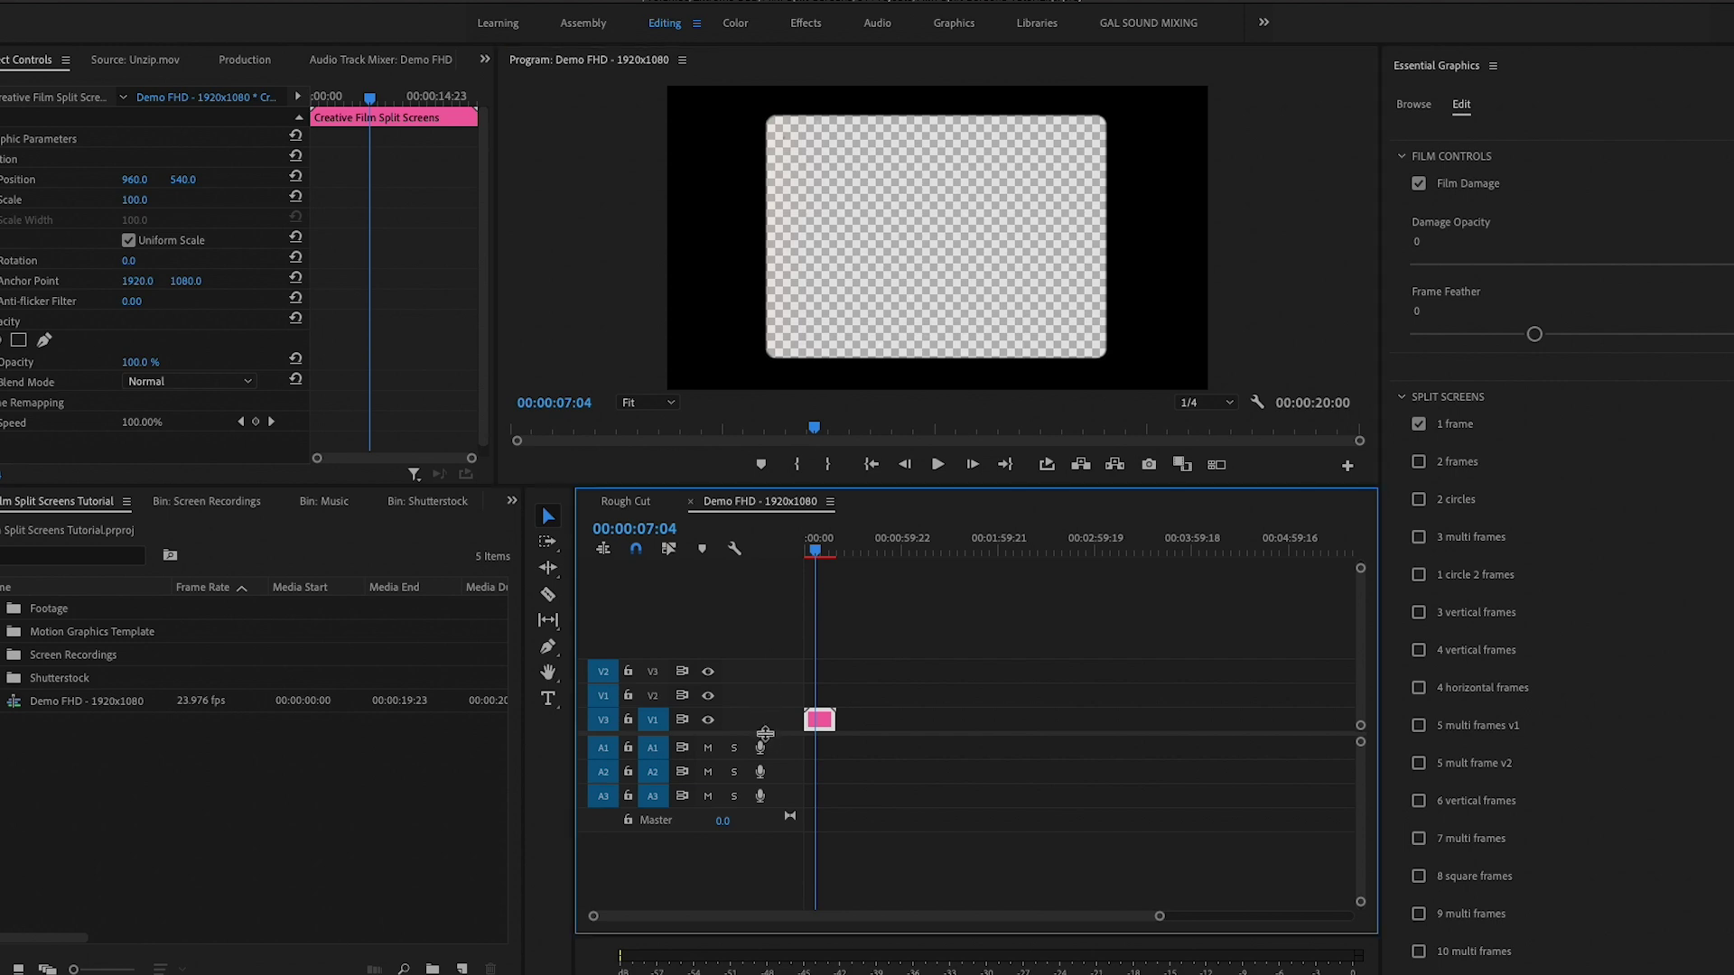
left_click_drag(834, 720, 837, 720)
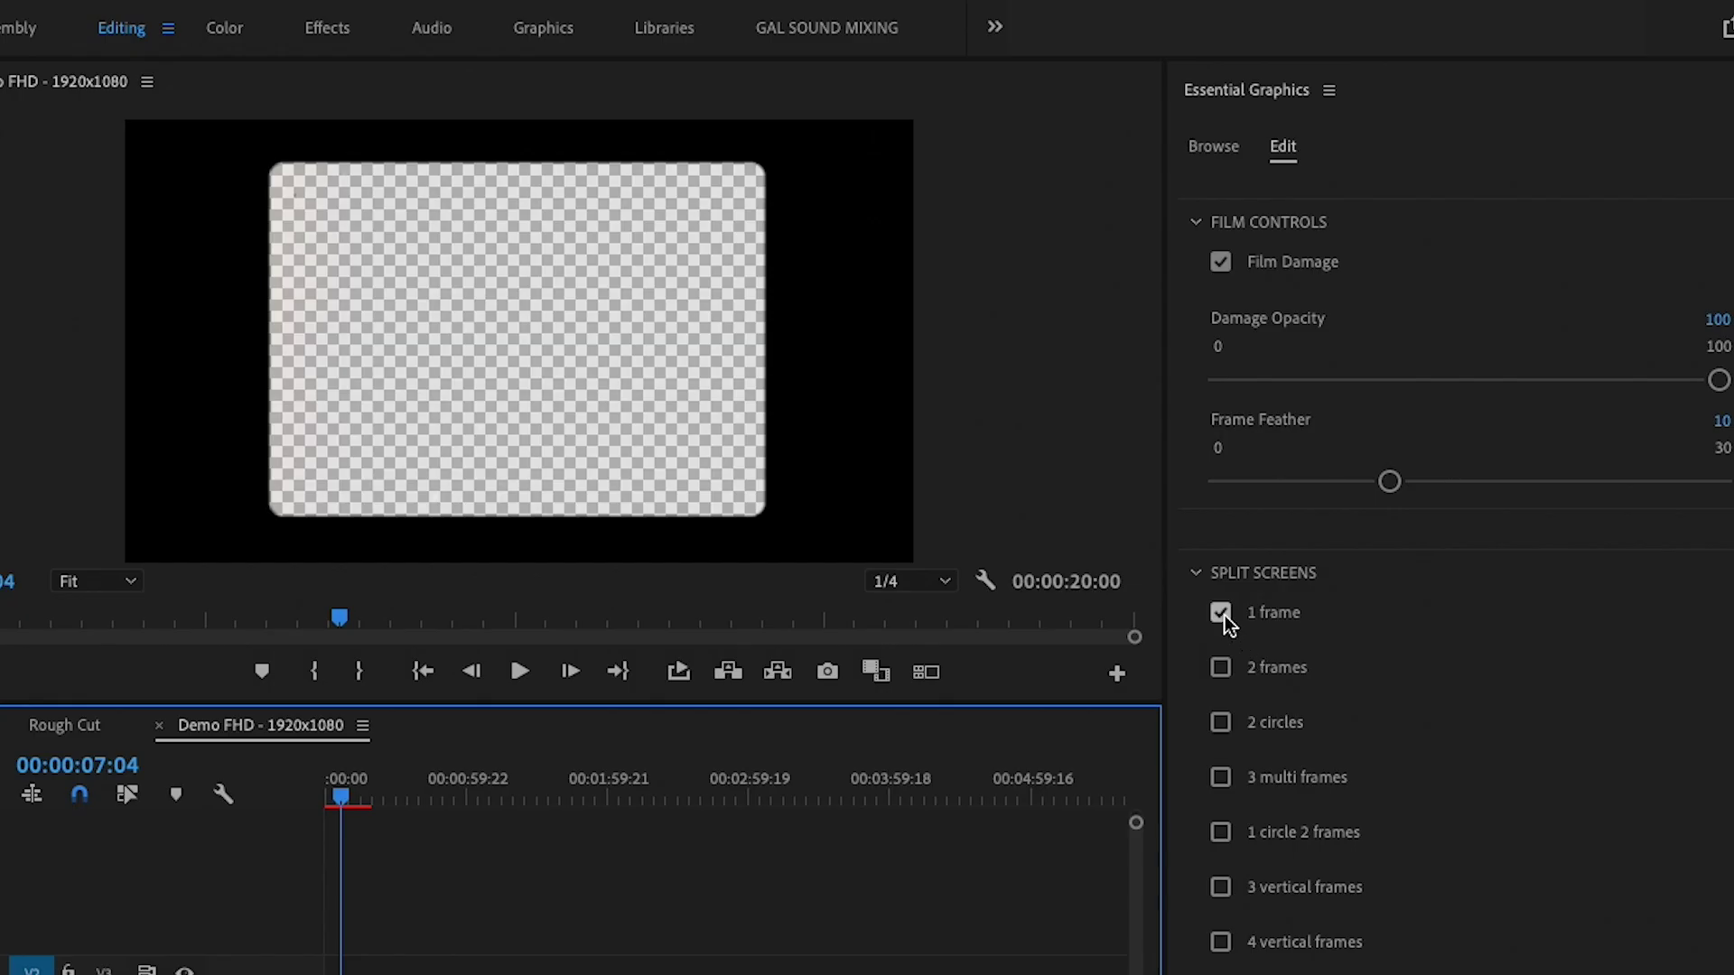
Turn off the 1 frame layout and preview the 2 frames and 2 circles layouts
left_click(1223, 613)
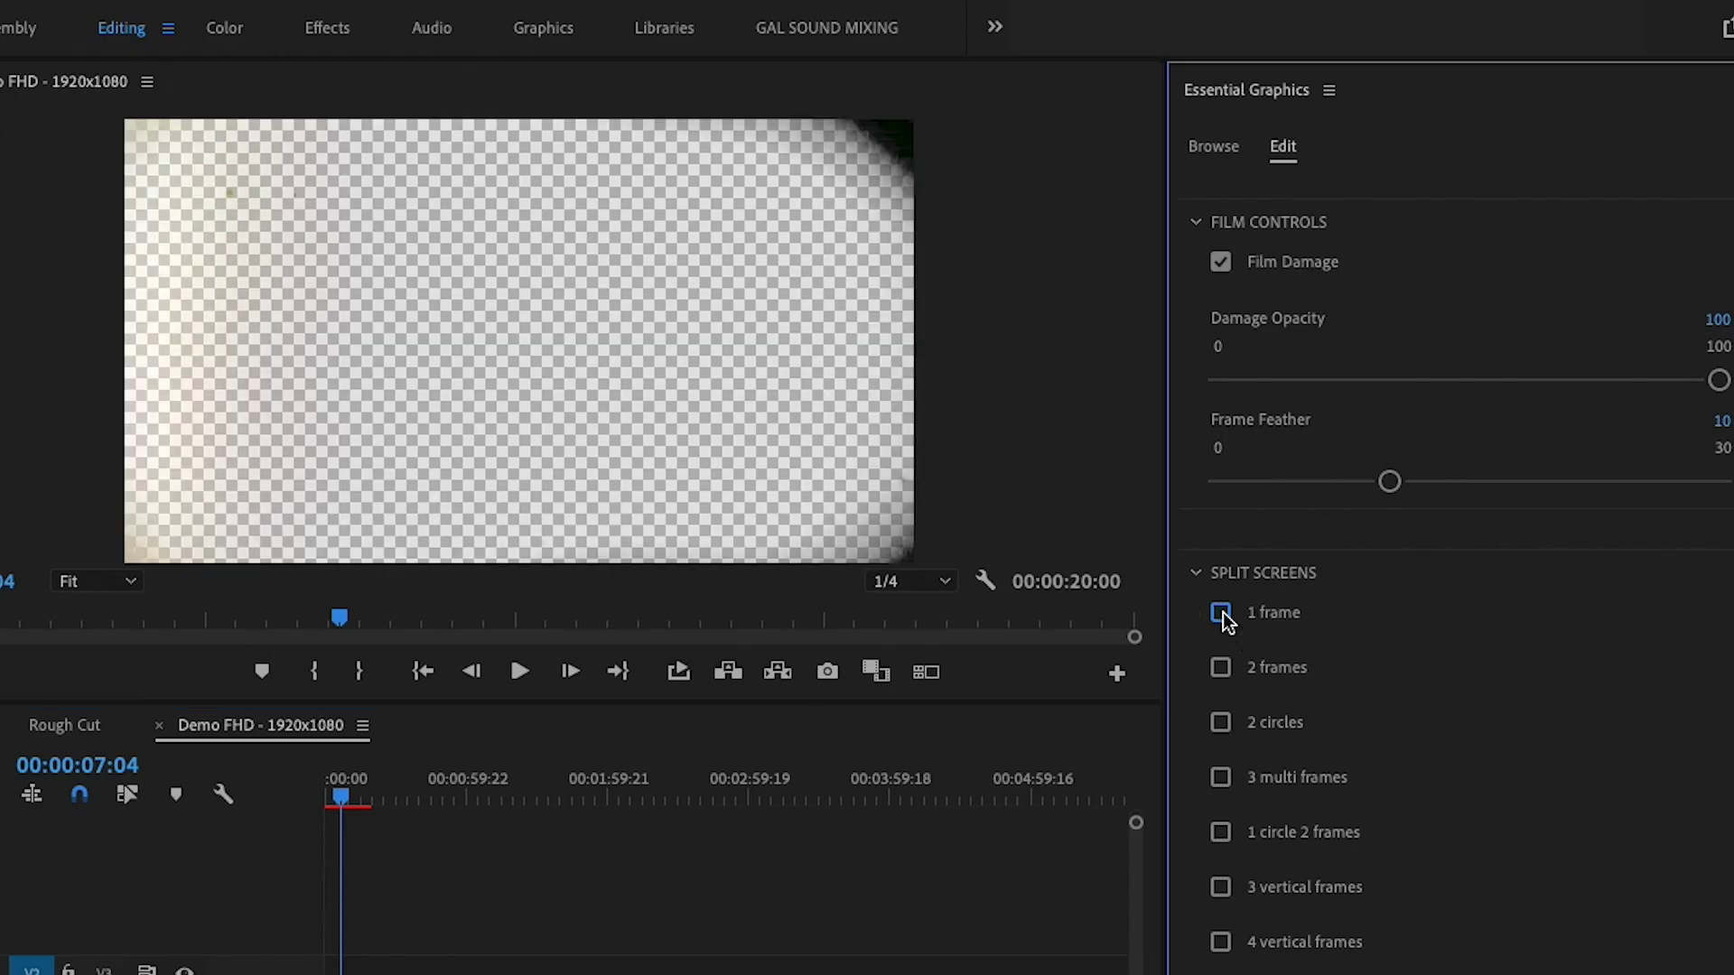
left_click(1223, 668)
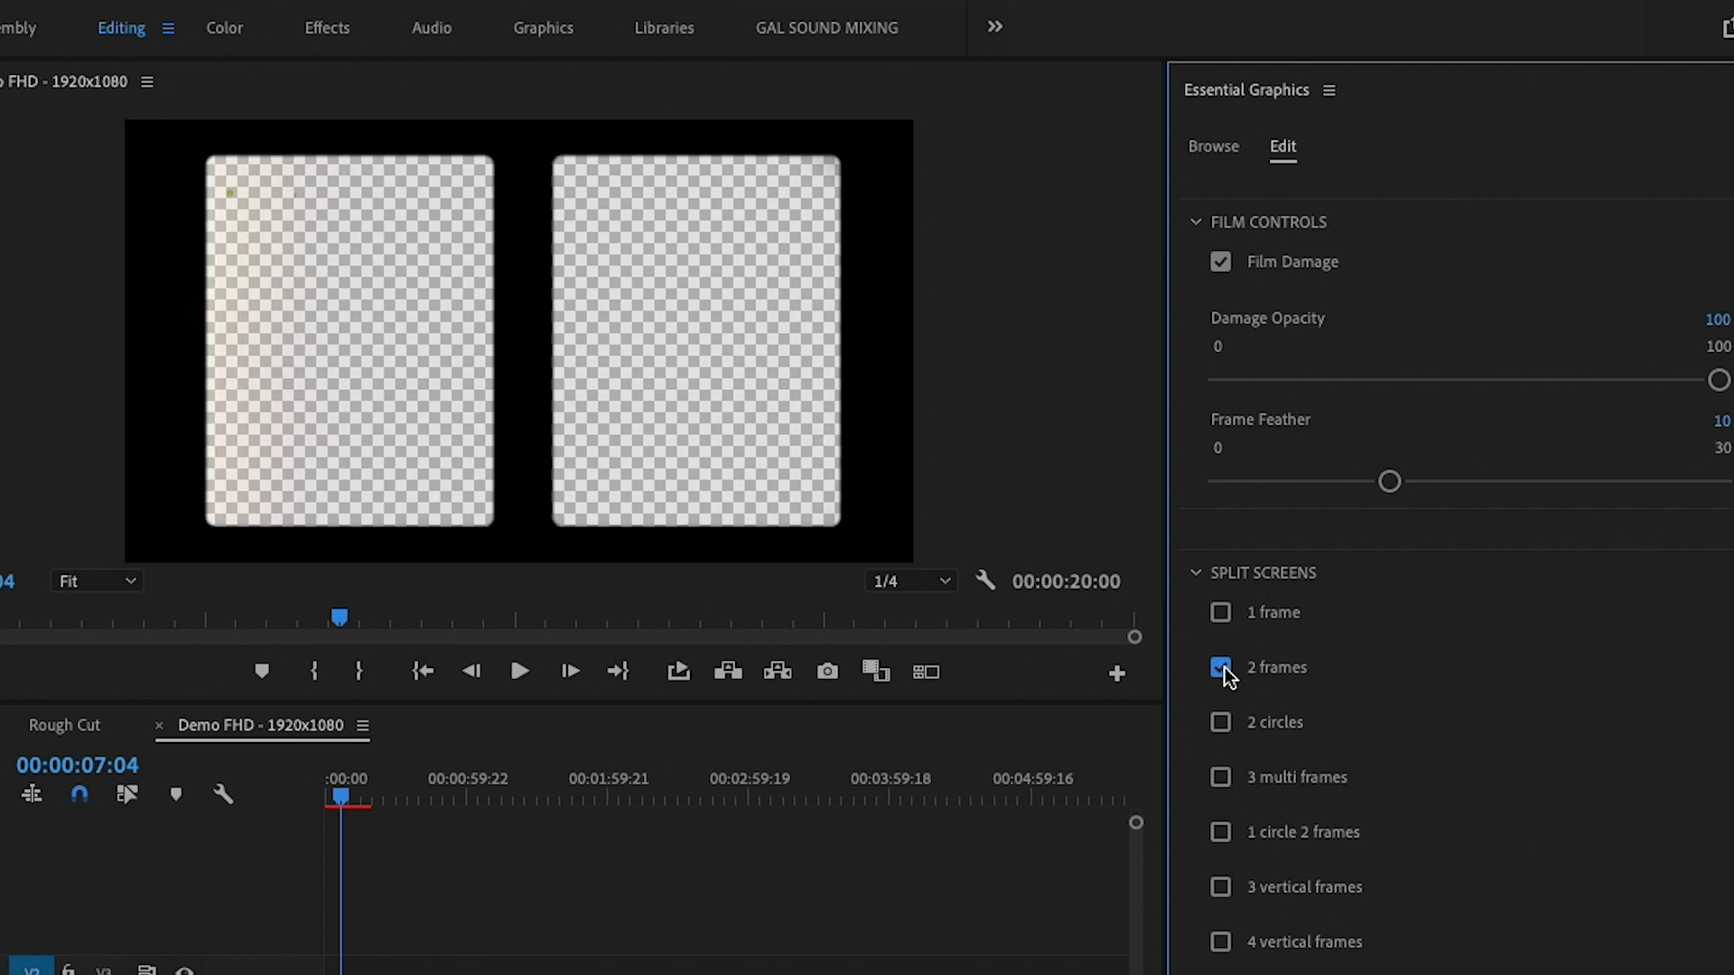
left_click(1223, 668)
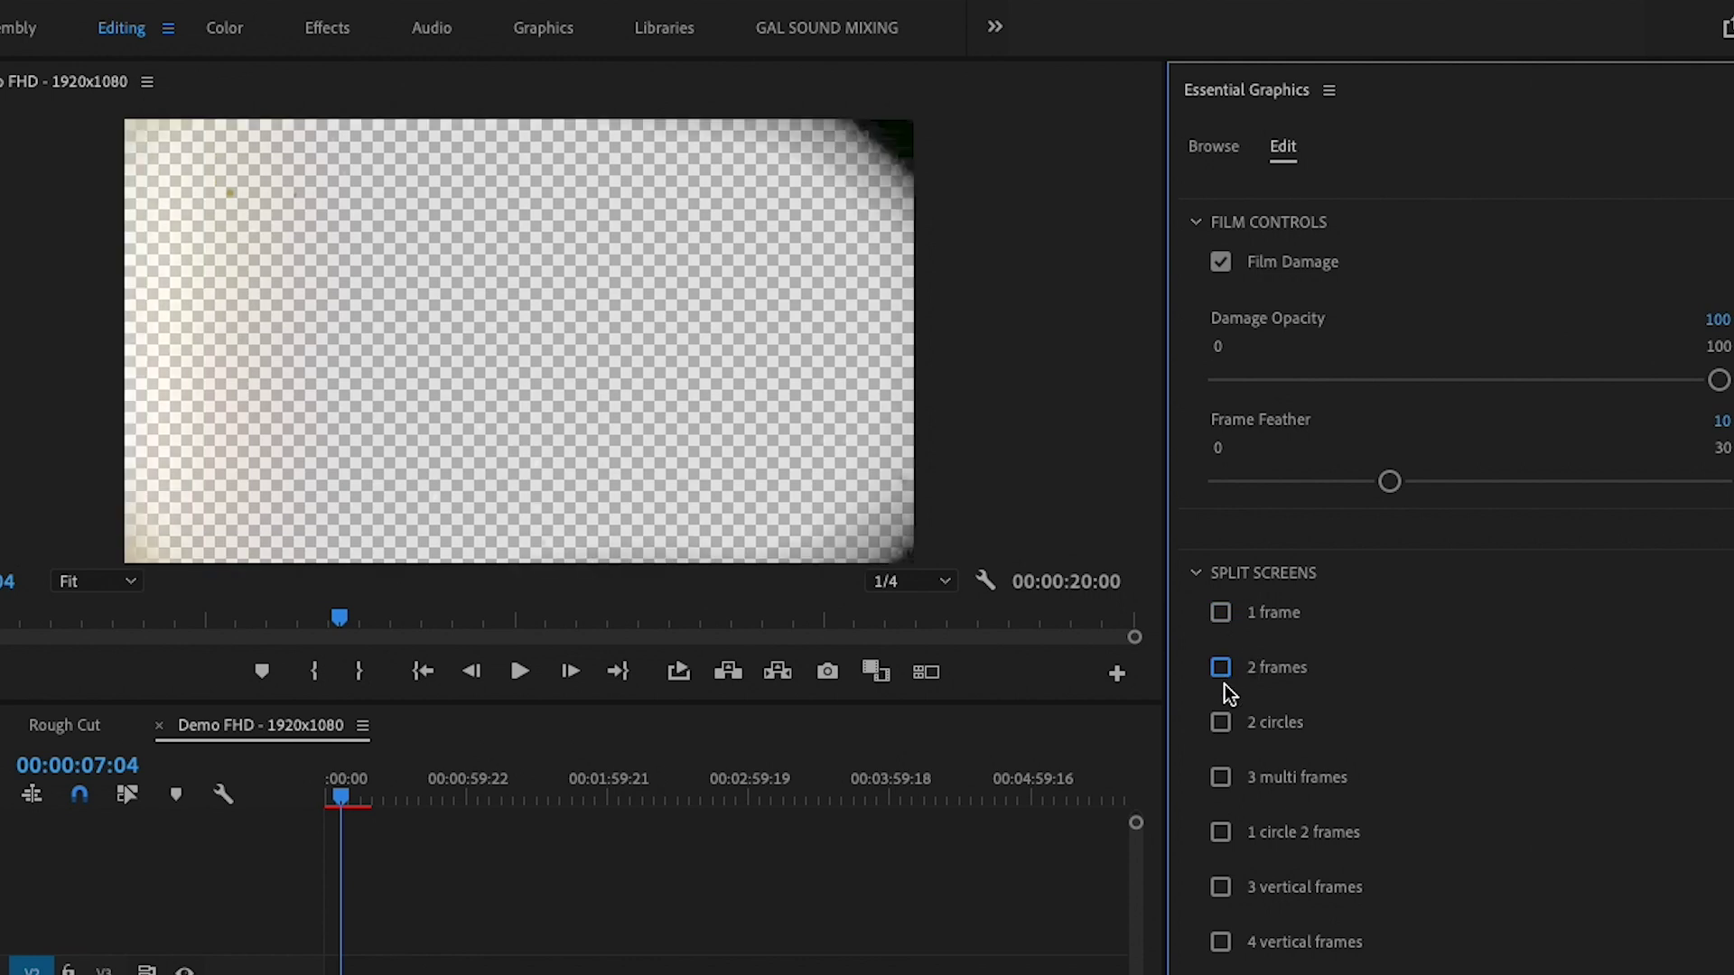
left_click(1220, 723)
scroll(1286, 749, "down", 2)
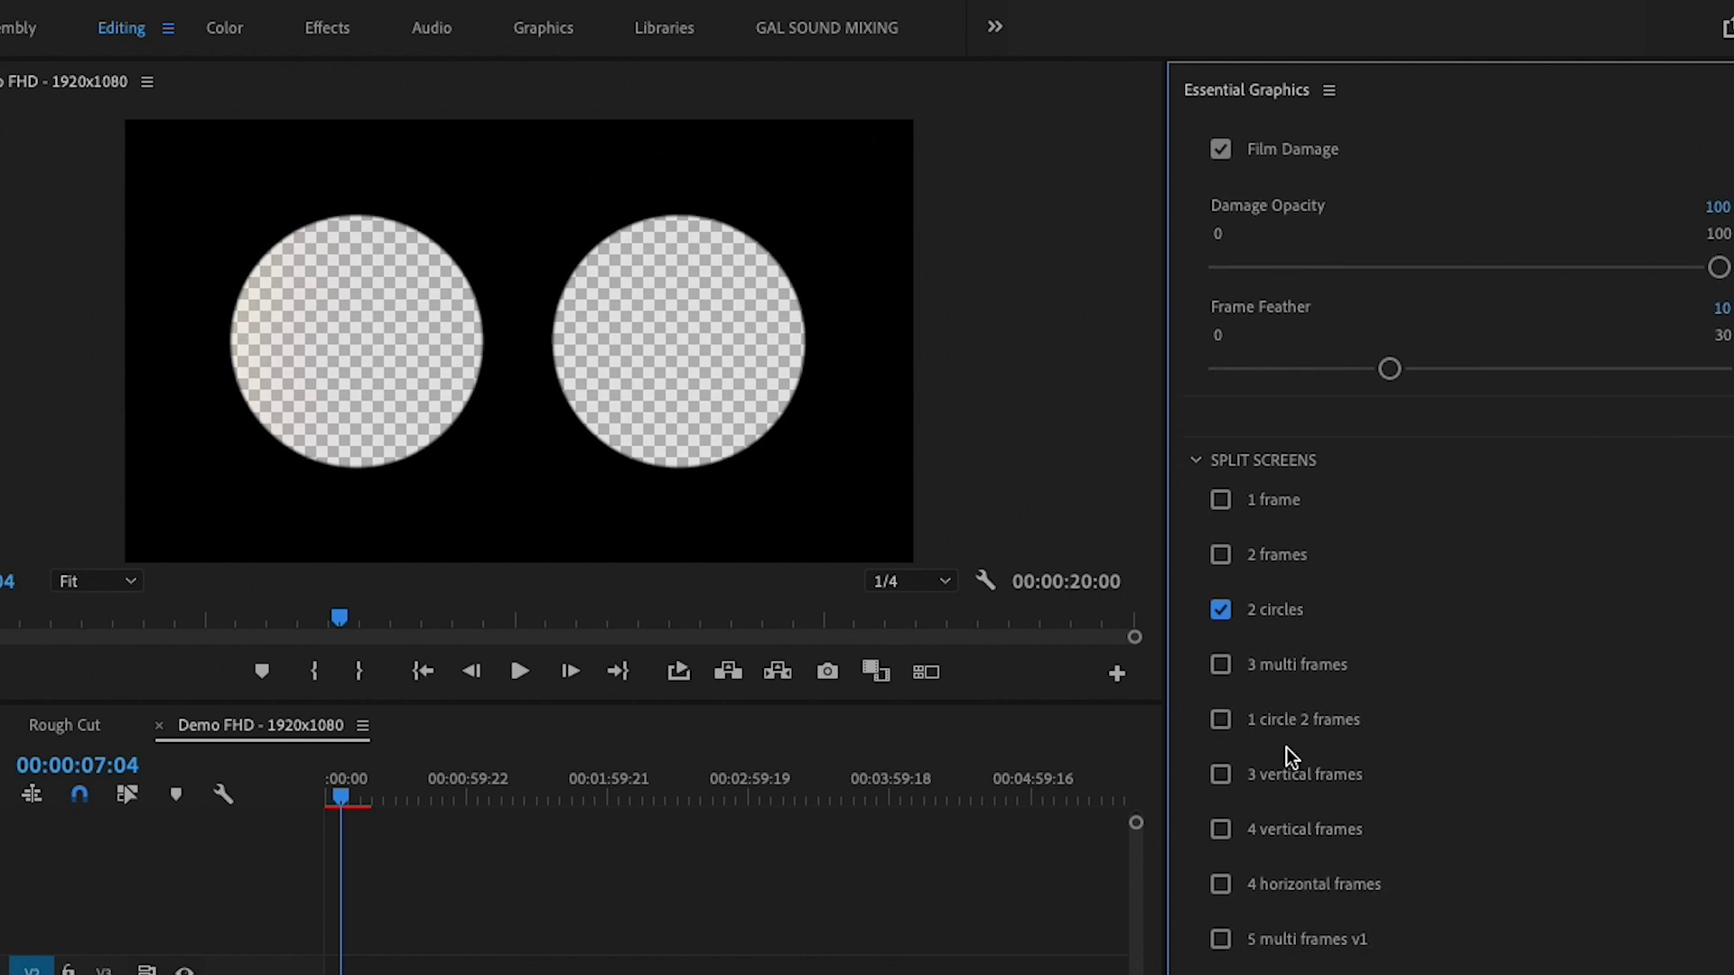
left_click(1220, 609)
scroll(1227, 964, "down", 1)
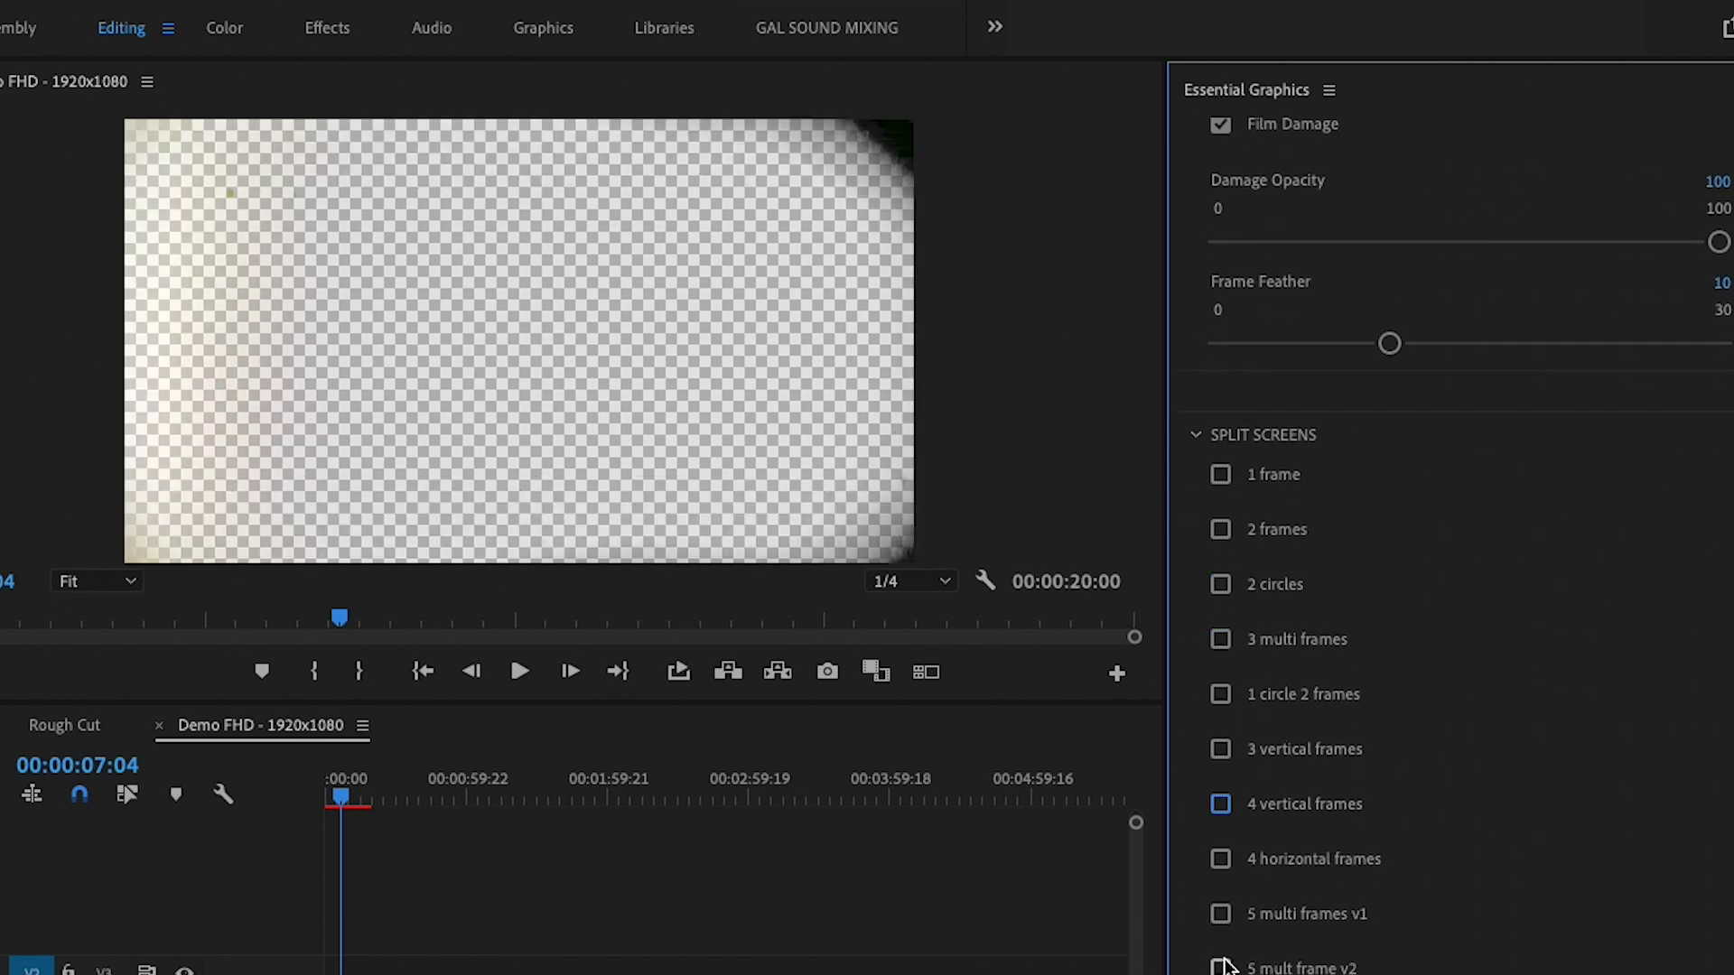
Choose the 5 mult frame v2 layout and move the graphic clip up to track V6
left_click(1221, 967)
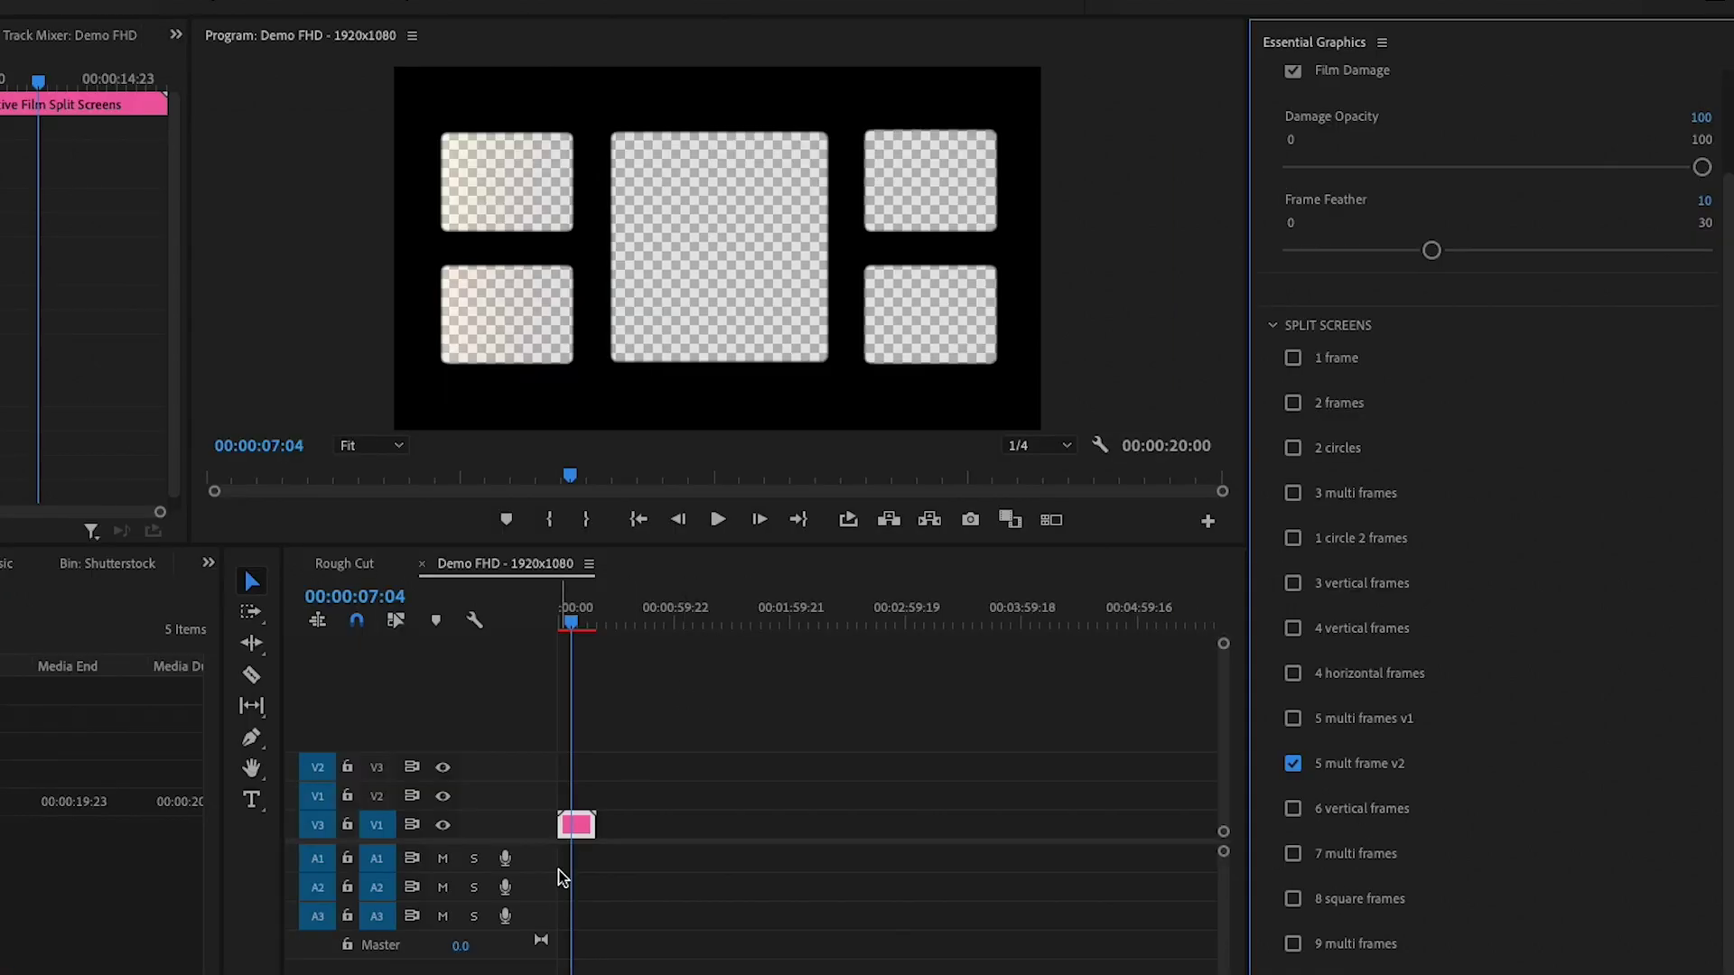
left_click_drag(576, 827, 581, 691)
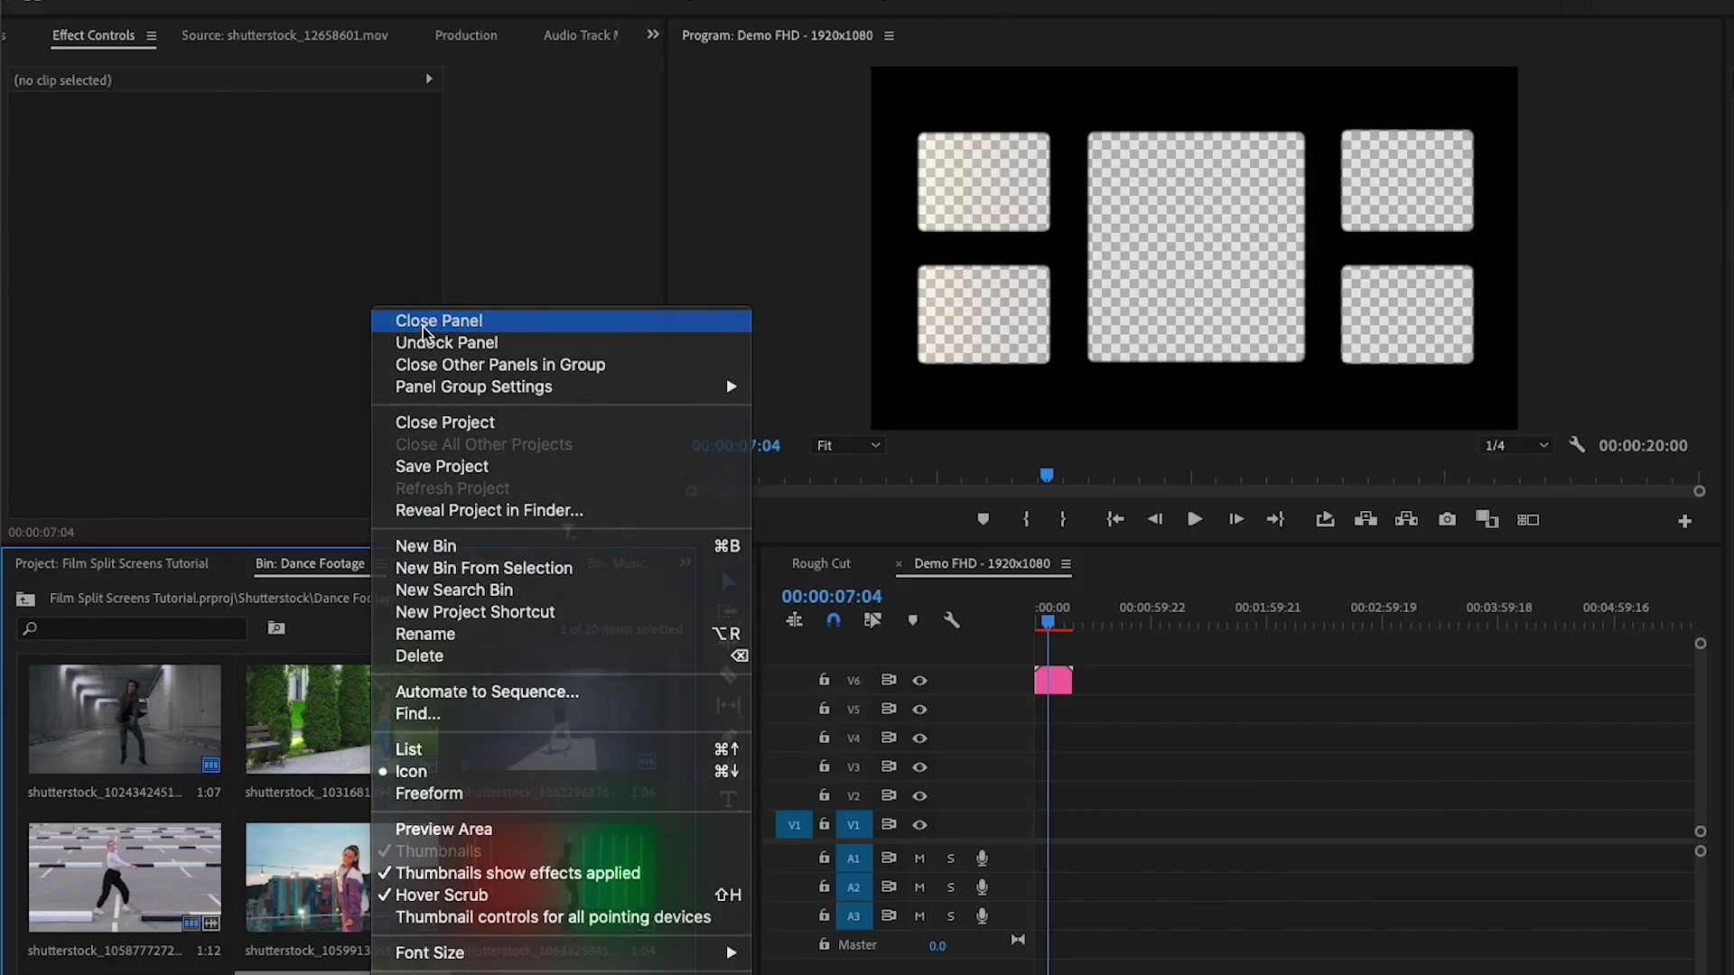
left_click(422, 327)
left_click(131, 573)
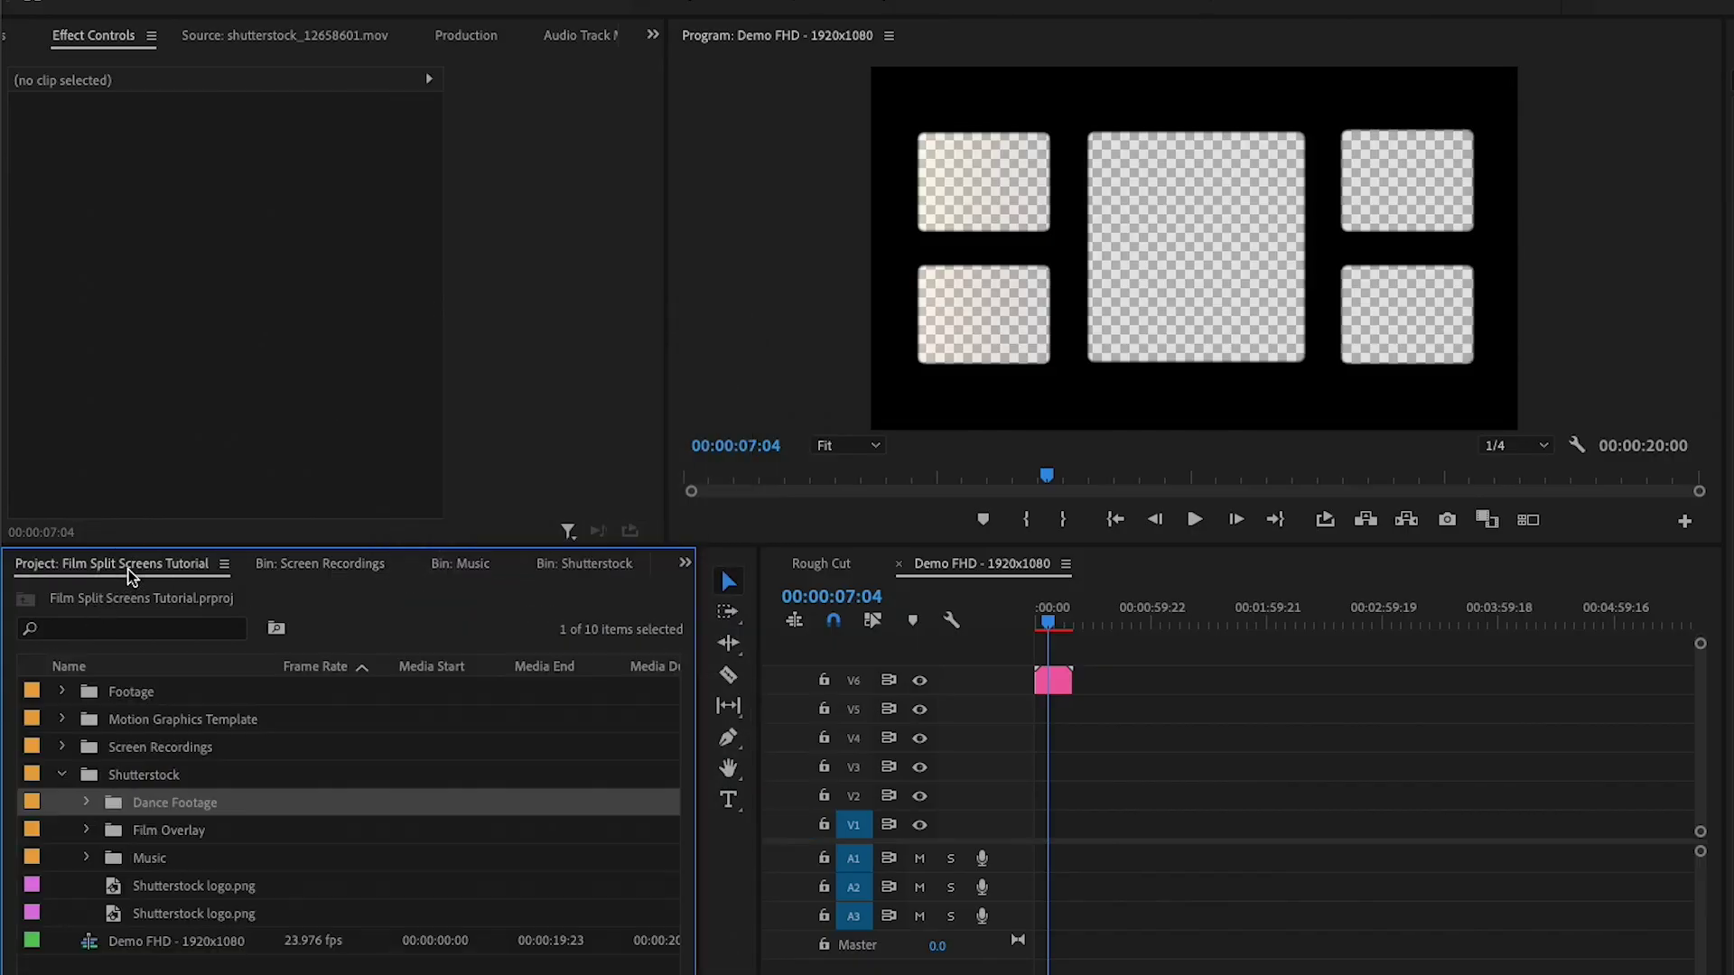
double_click(113, 802)
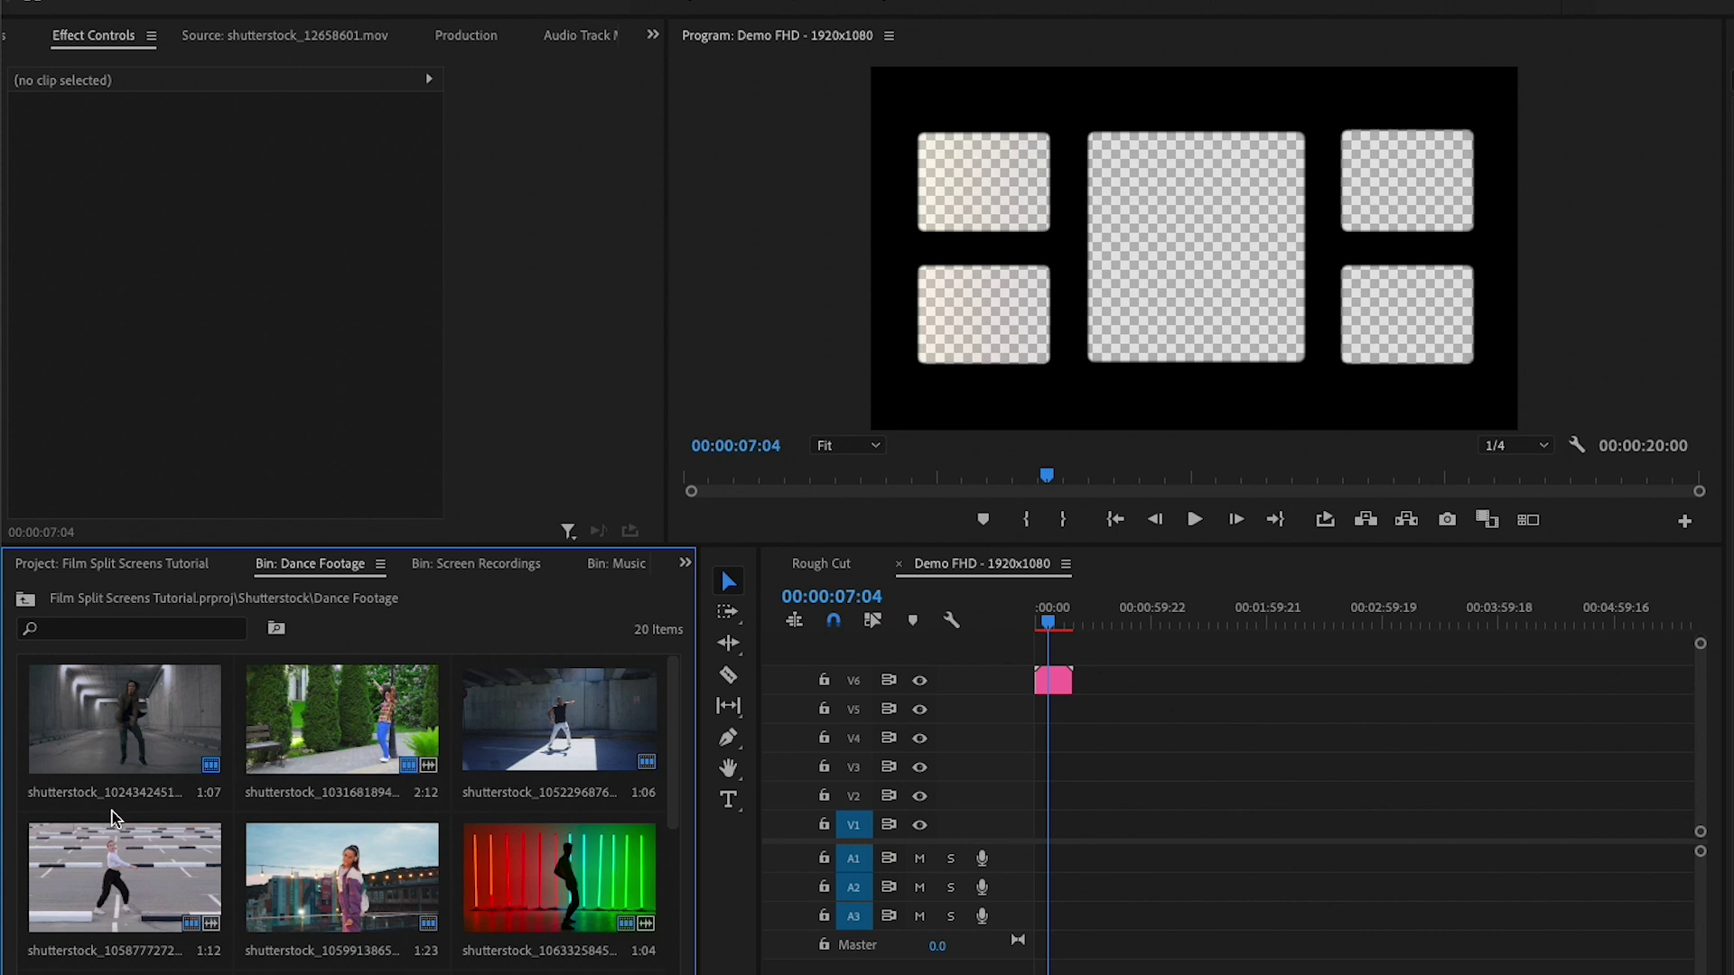
scroll(280, 838, "down", 5)
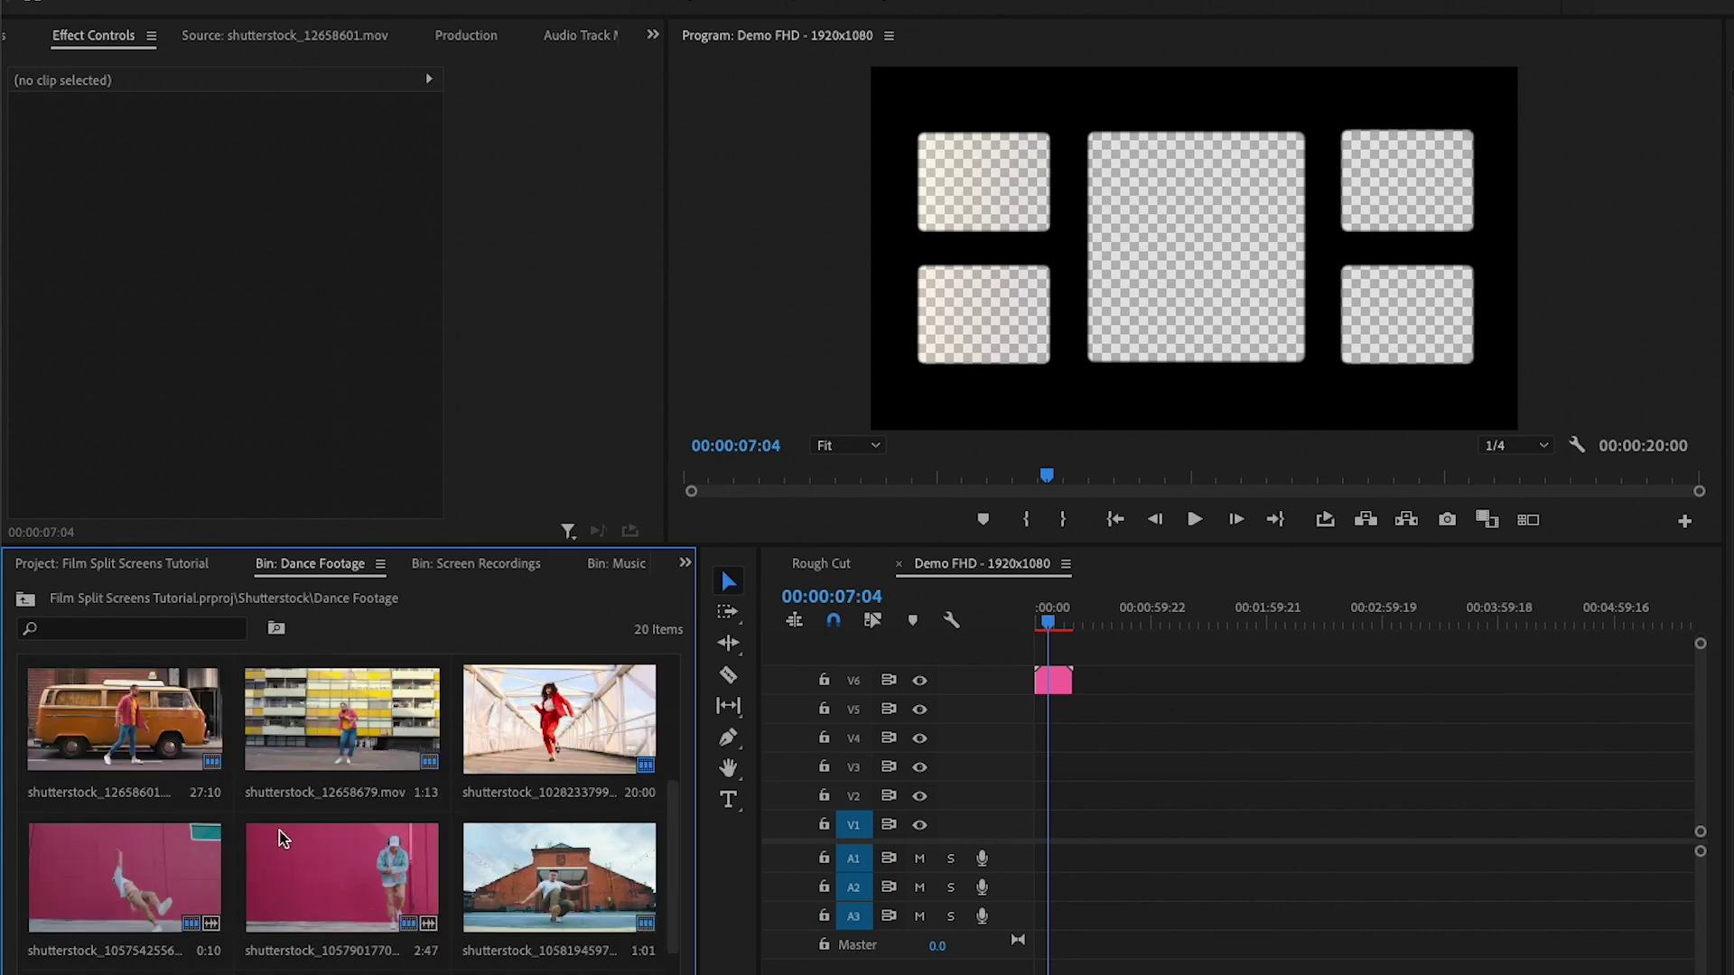
left_click(488, 741)
left_click_drag(506, 732, 1058, 827)
left_click(1068, 772)
left_click(1053, 824)
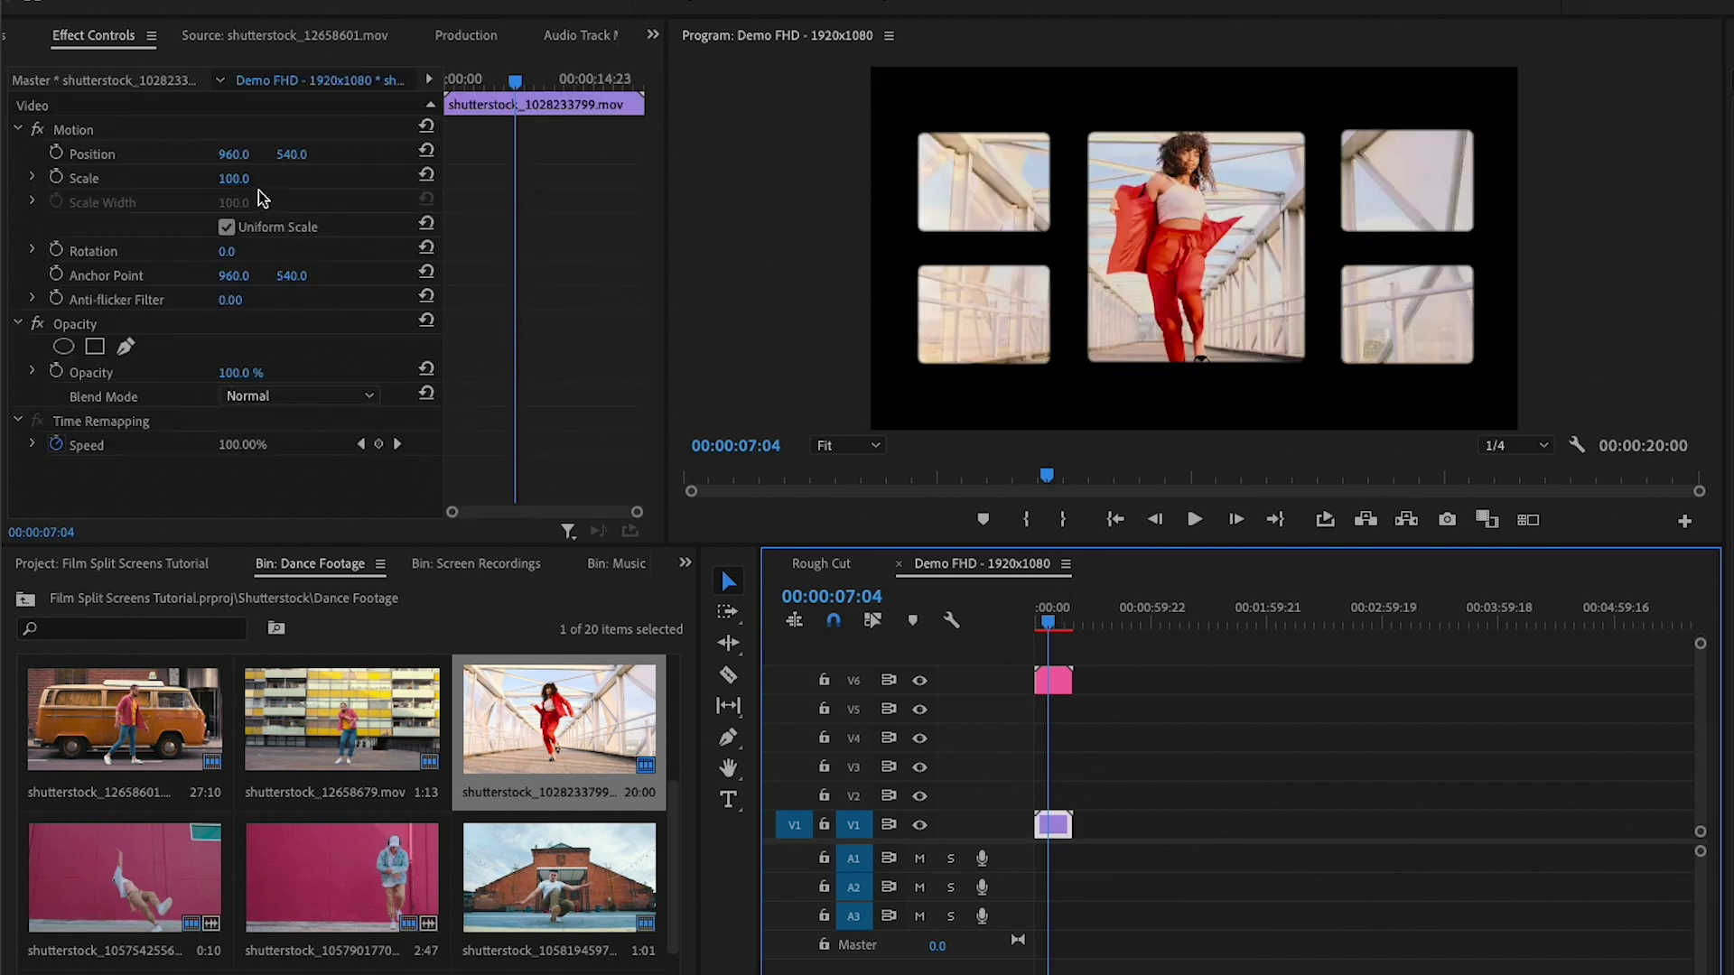
Scale the V1 bridge dancer clip to 89 and set its Position X to 995
mouse_move(233, 178)
left_mouse_down()
mouse_move(207, 178)
mouse_move(244, 155)
left_mouse_up()
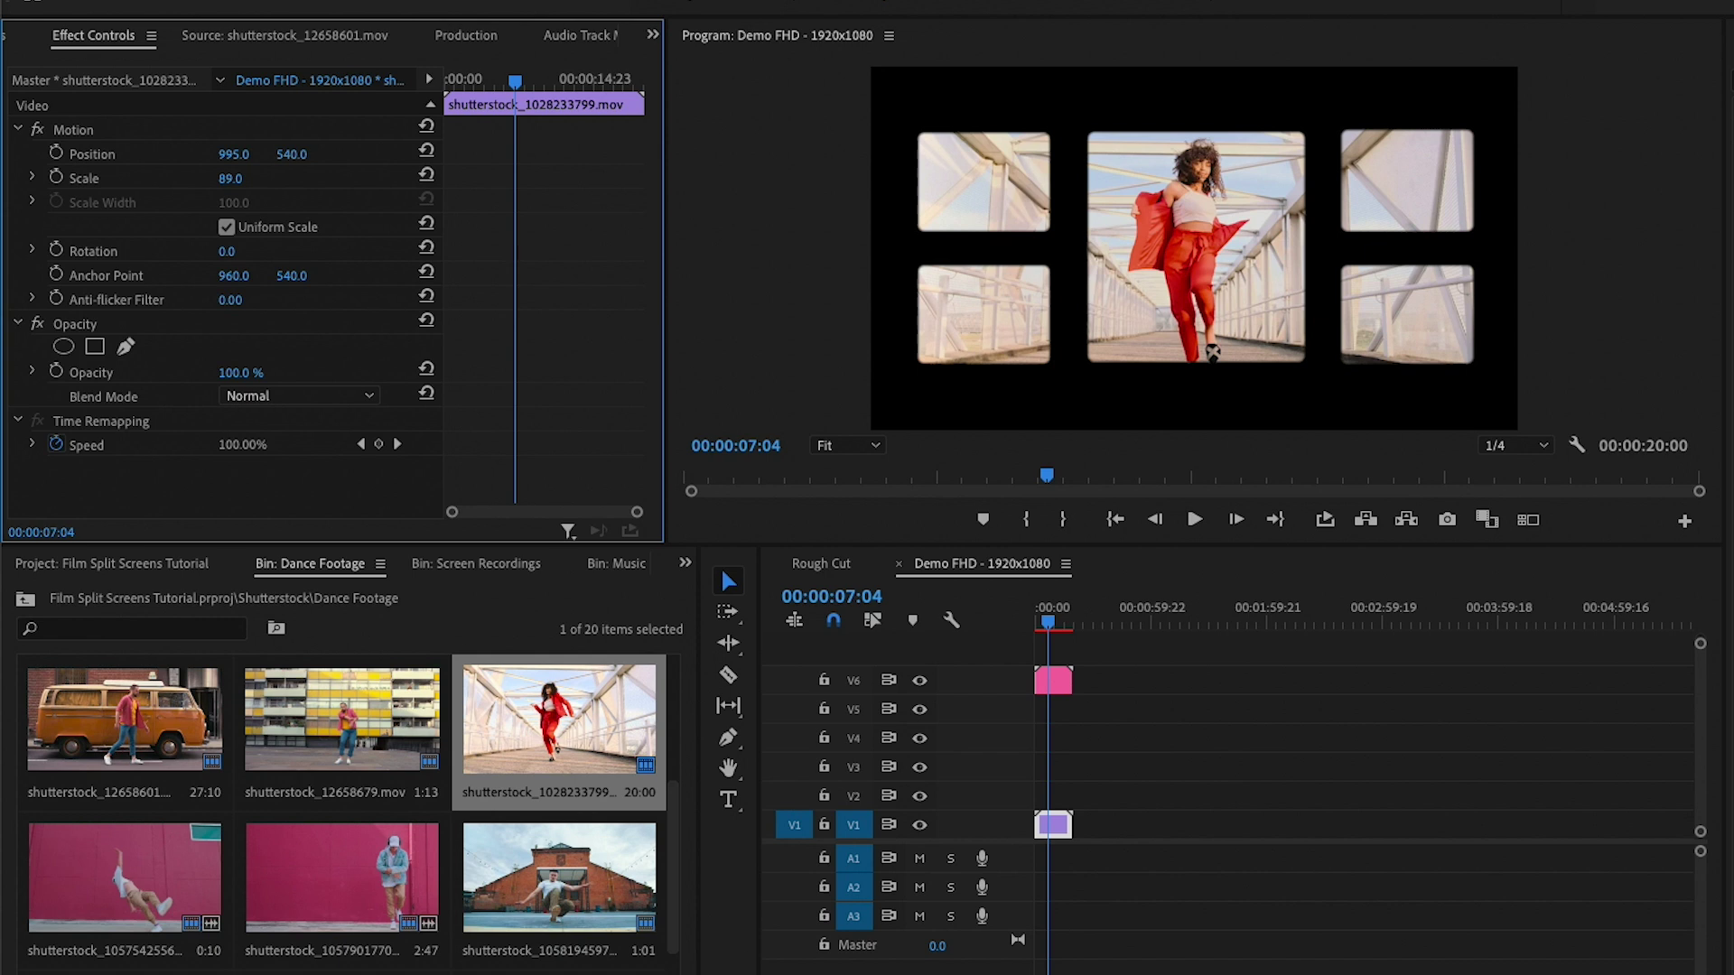
left_click(1336, 79)
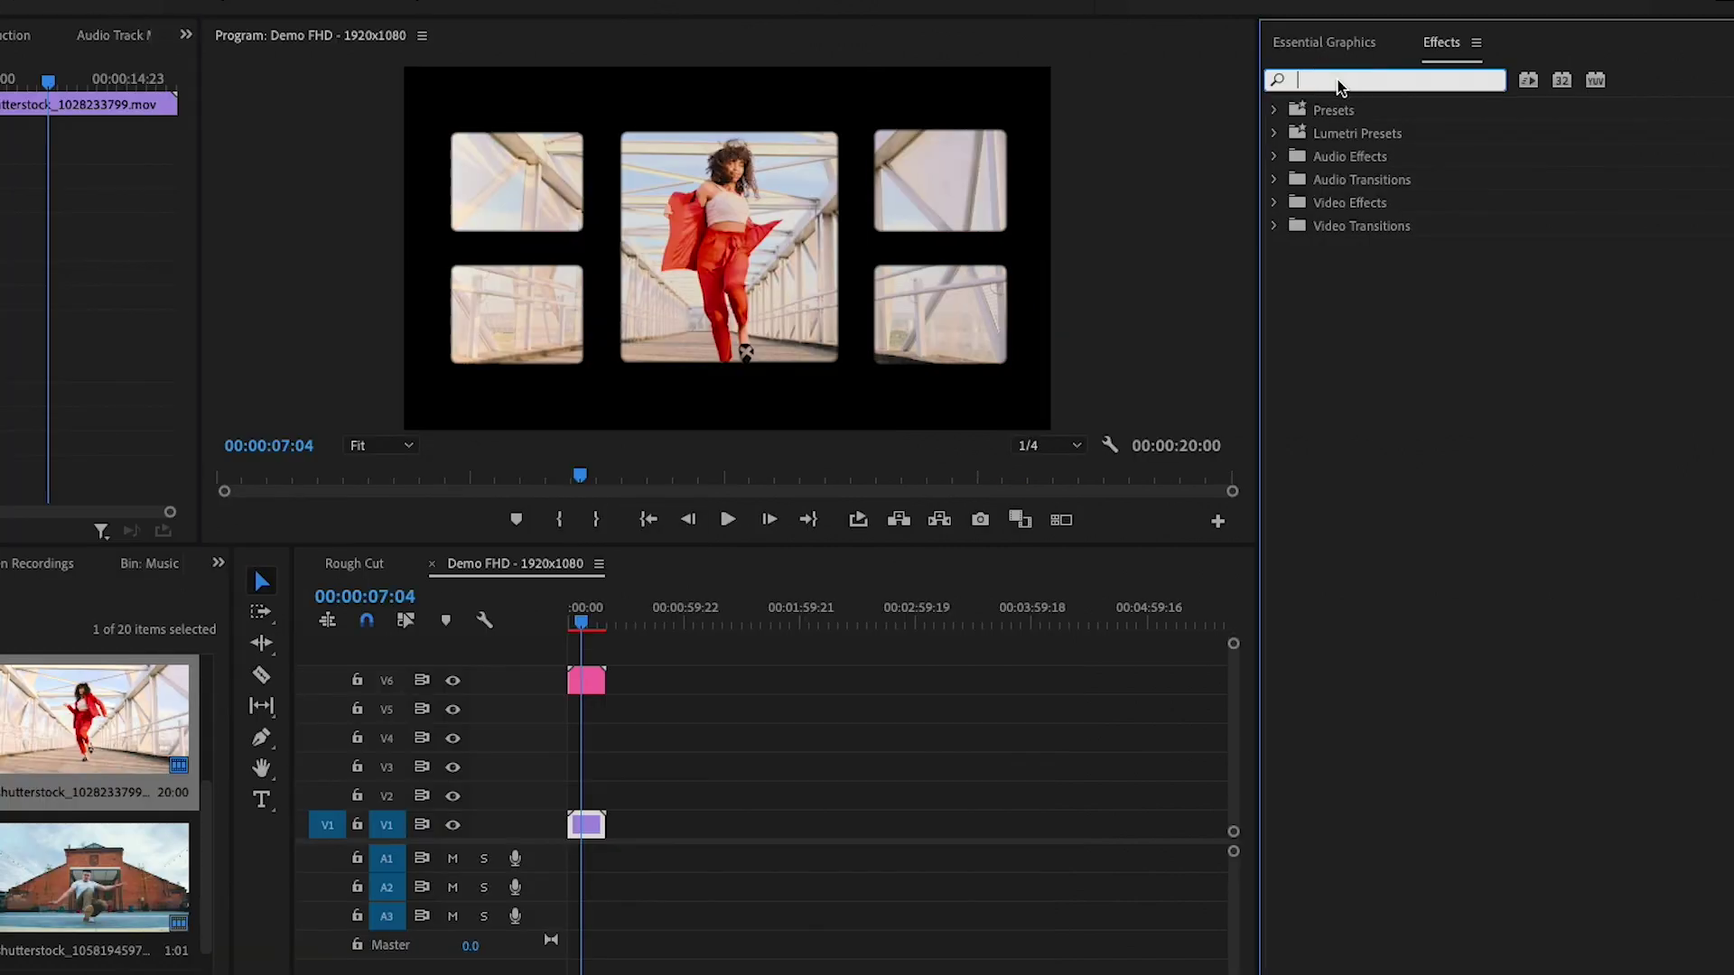
Apply the Crop effect to the bridge dancer clip and crop away its left side
type("crop")
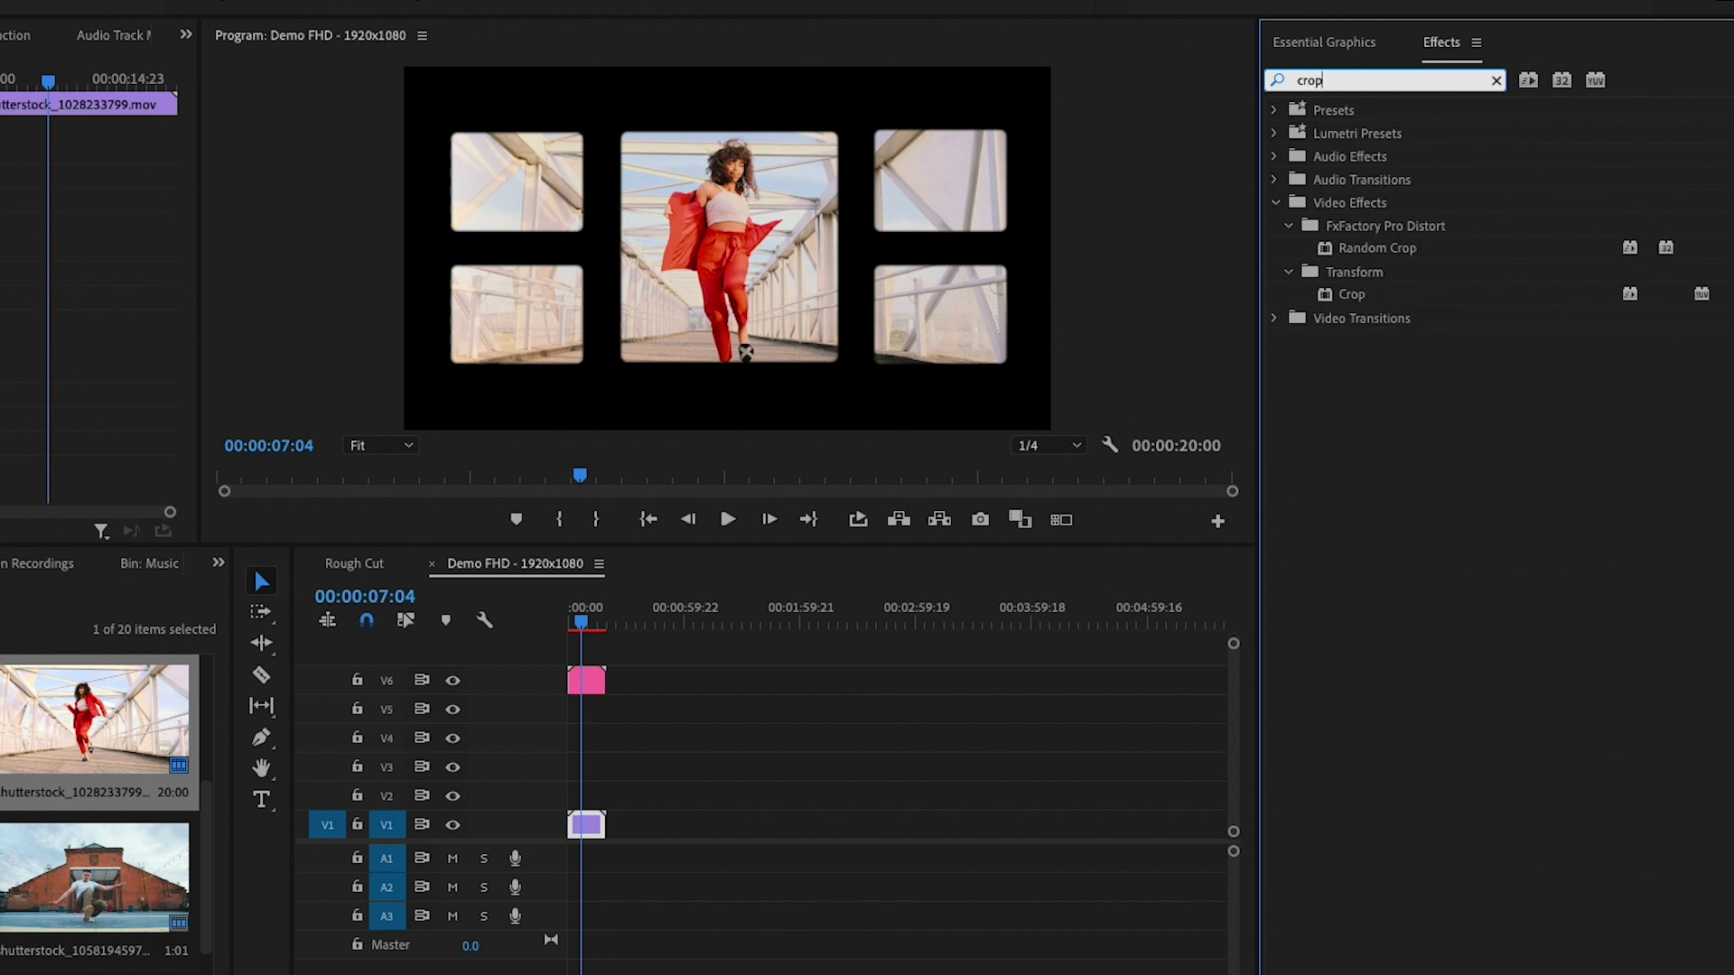
left_click_drag(1359, 296, 591, 831)
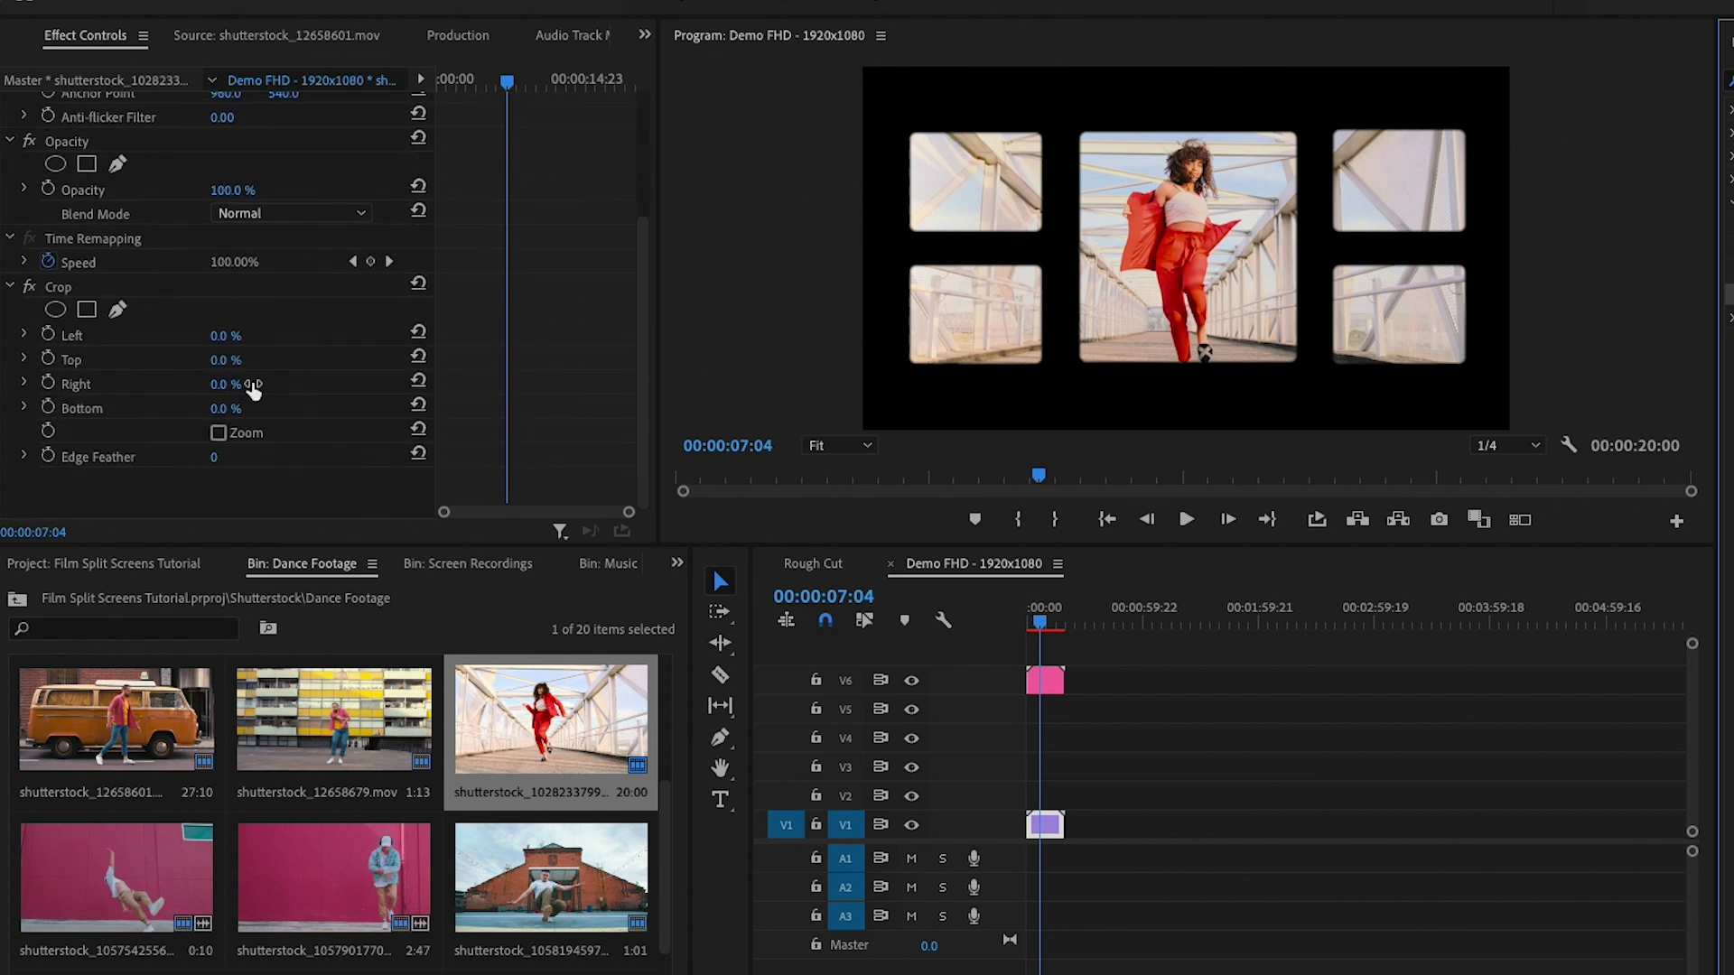
left_click_drag(221, 335, 302, 385)
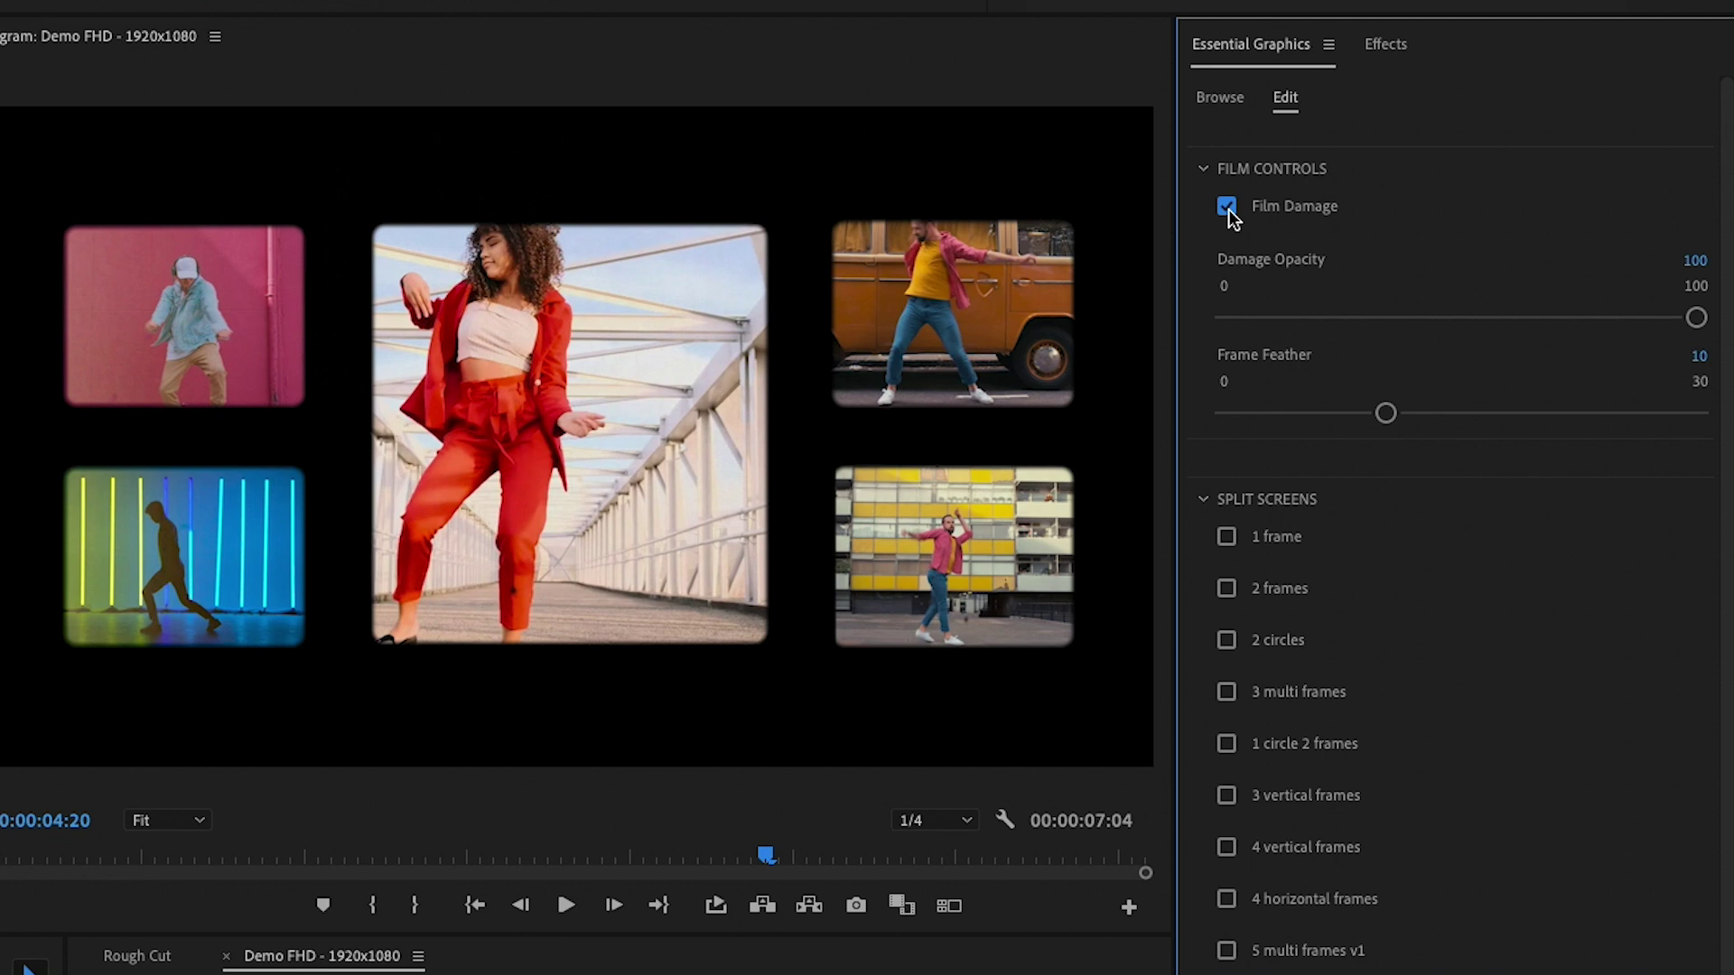
left_click(1226, 207)
Toggle Film Damage off and on to compare, then settle Damage Opacity at 71
left_click(1227, 207)
left_click(1227, 207)
left_click(1227, 209)
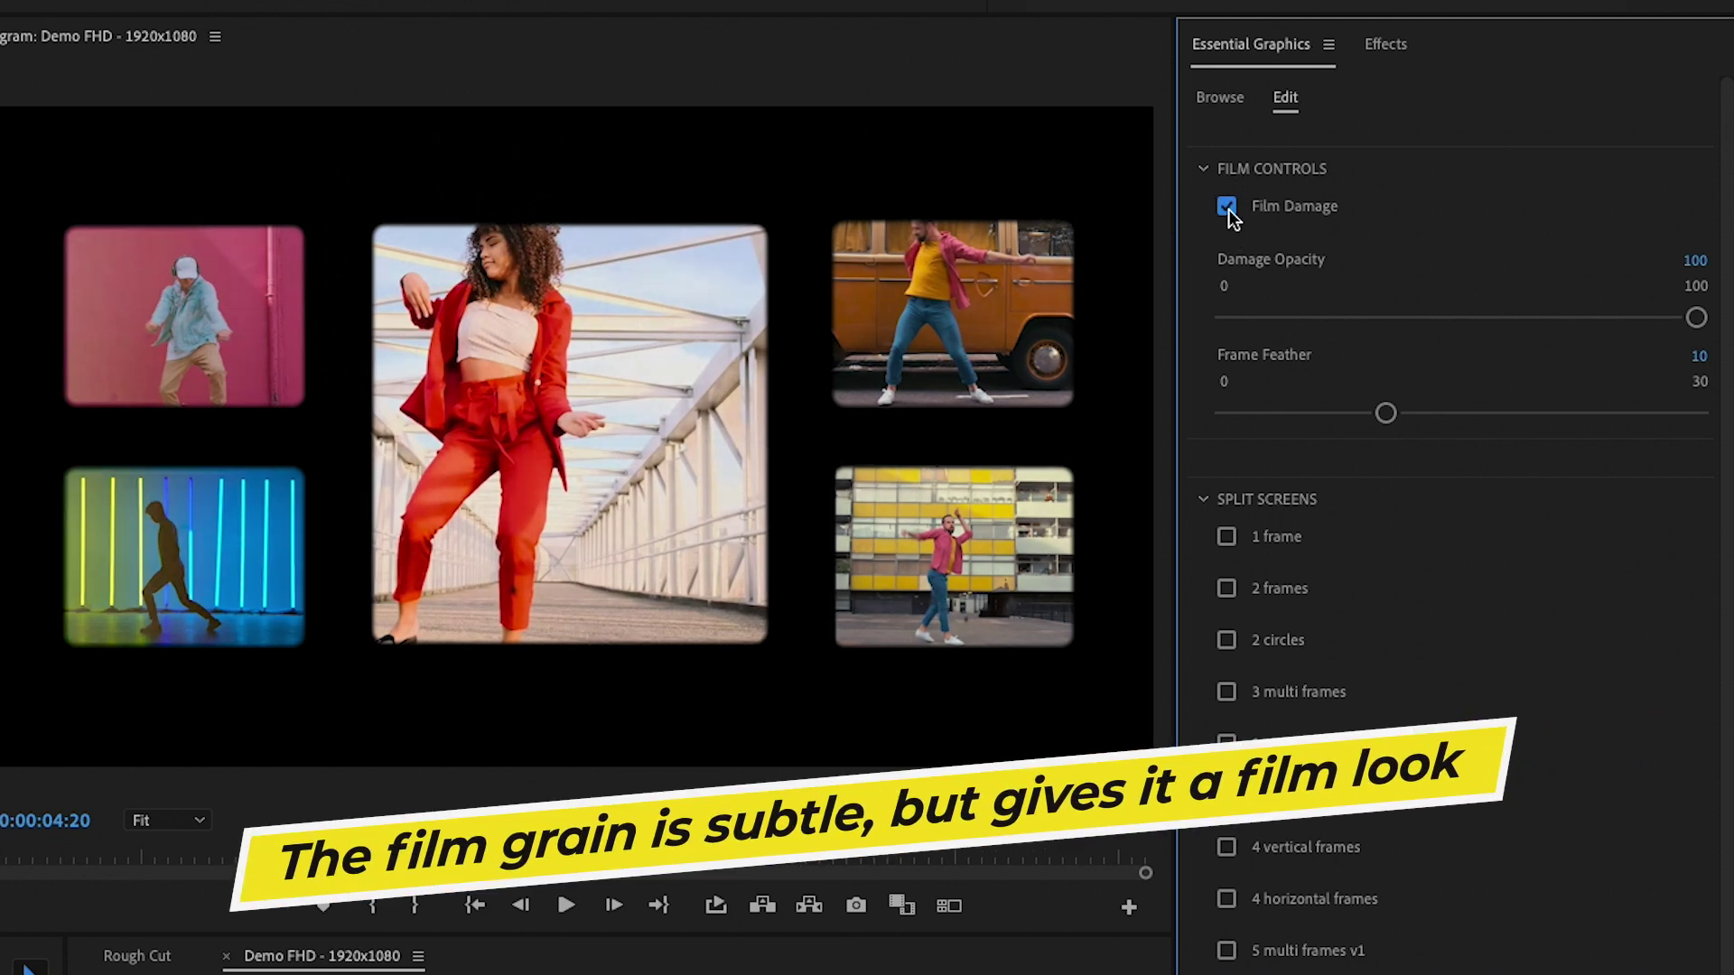
left_click(1557, 318)
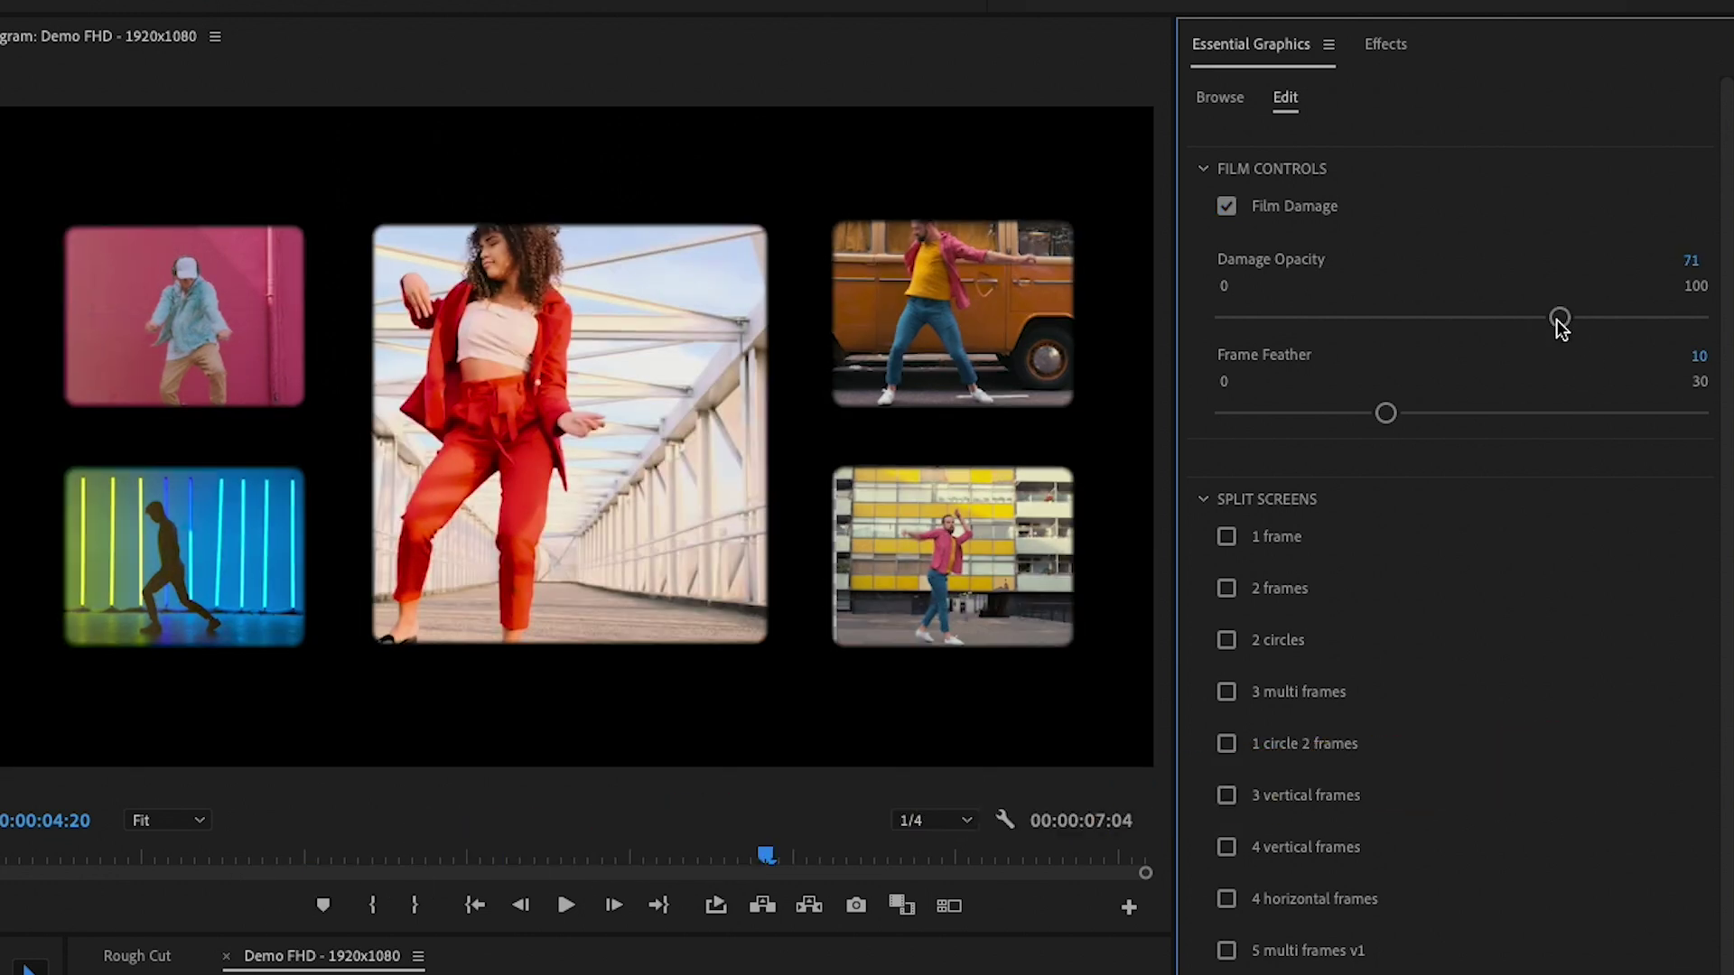
left_click(1309, 317)
left_click(1427, 318)
left_click(1501, 318)
left_click(1557, 318)
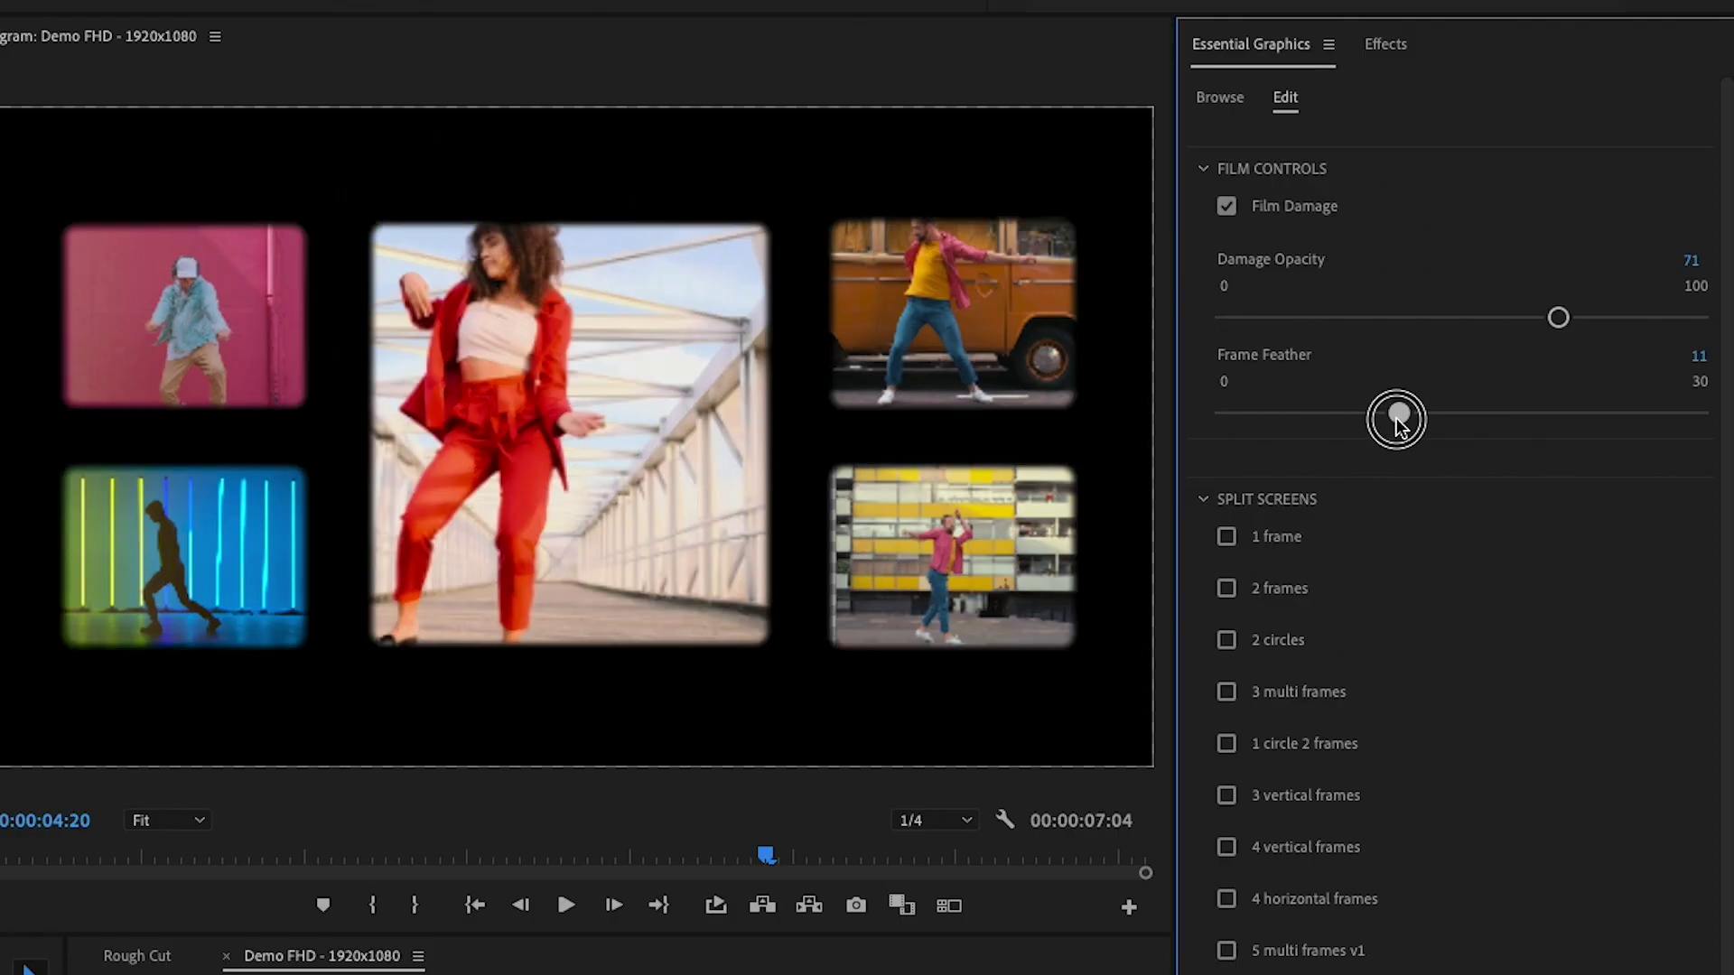
Try different Frame Feather amounts to soften or sharpen the split-screen frame edges
left_click_drag(1397, 420, 1375, 429)
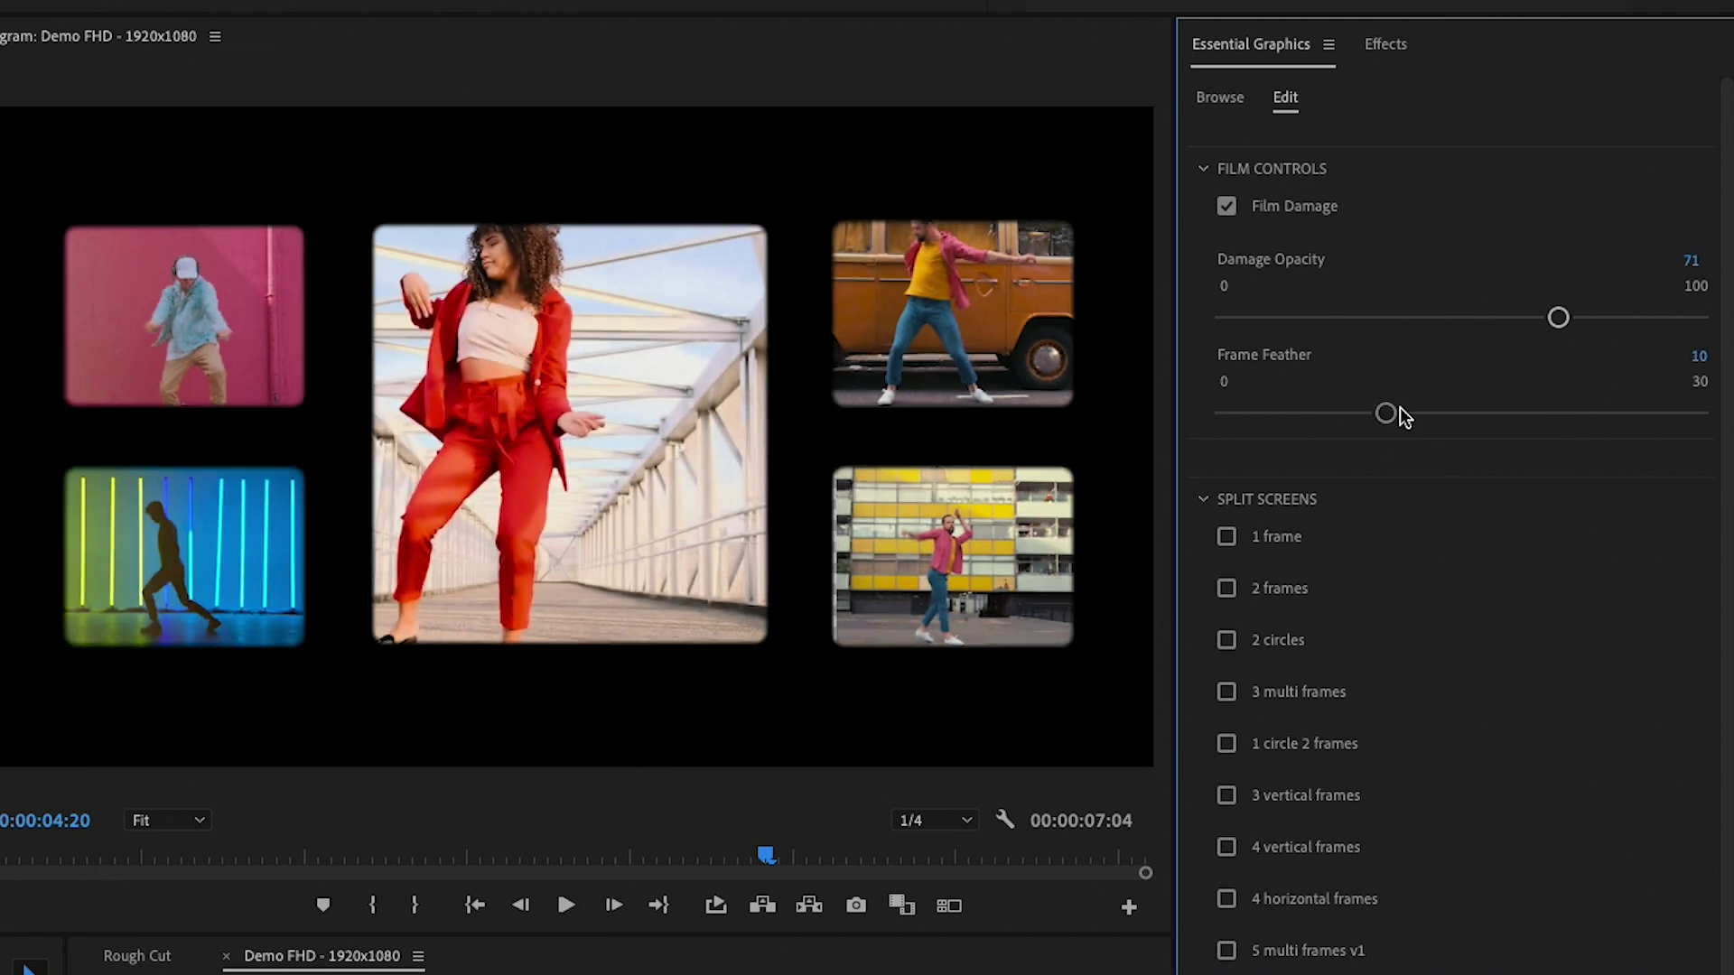
left_click_drag(1385, 415, 1200, 425)
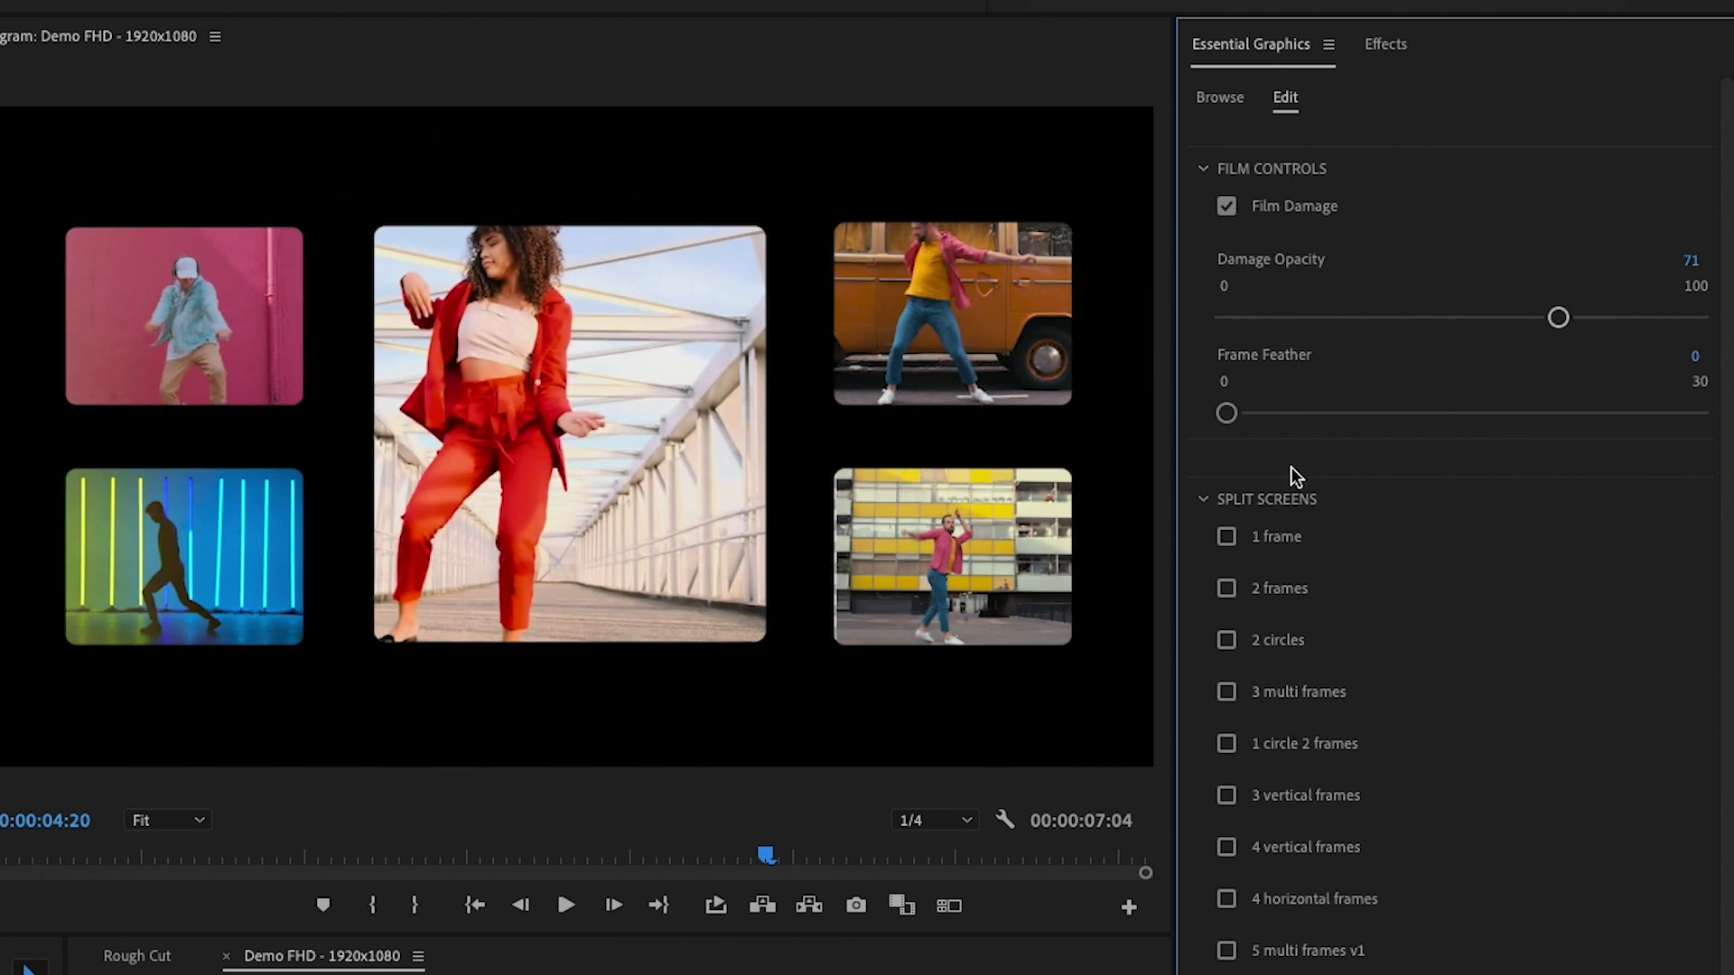
mouse_move(1227, 413)
left_mouse_down()
mouse_move(1649, 415)
mouse_move(1219, 417)
left_mouse_up()
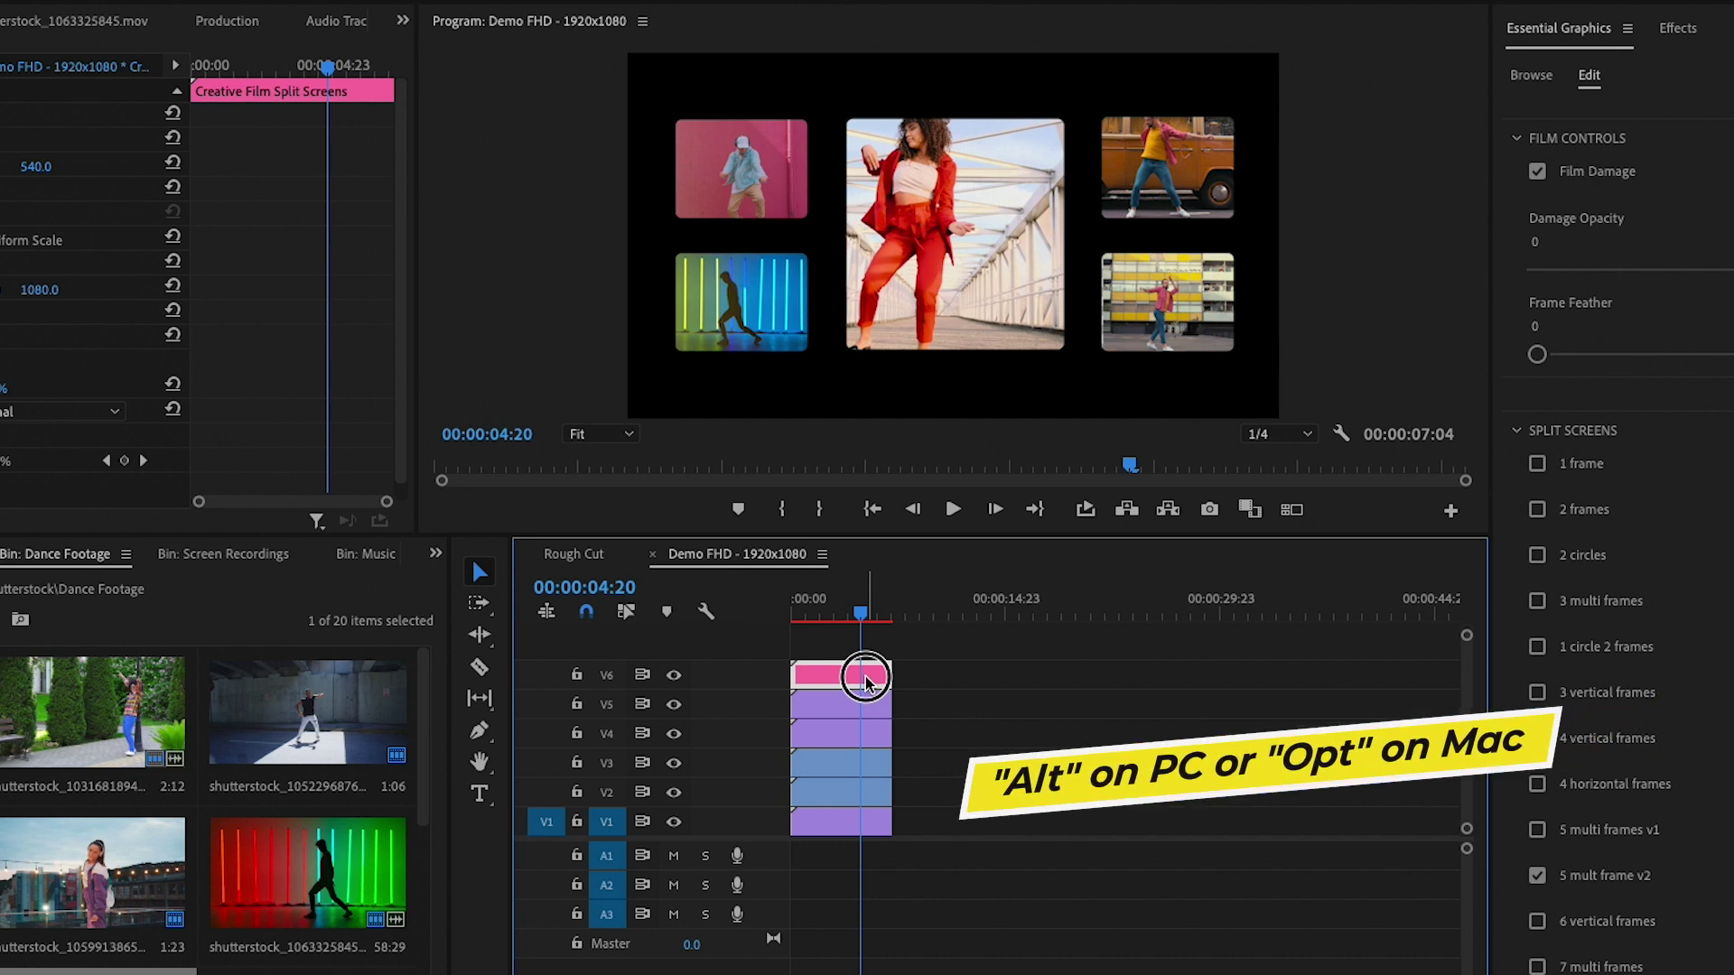
Alt-drag a copy of the V6 graphic after the original and switch it from 5 mult frame v2 to 2 frames
left_click_drag(865, 681, 962, 677)
left_click(923, 614)
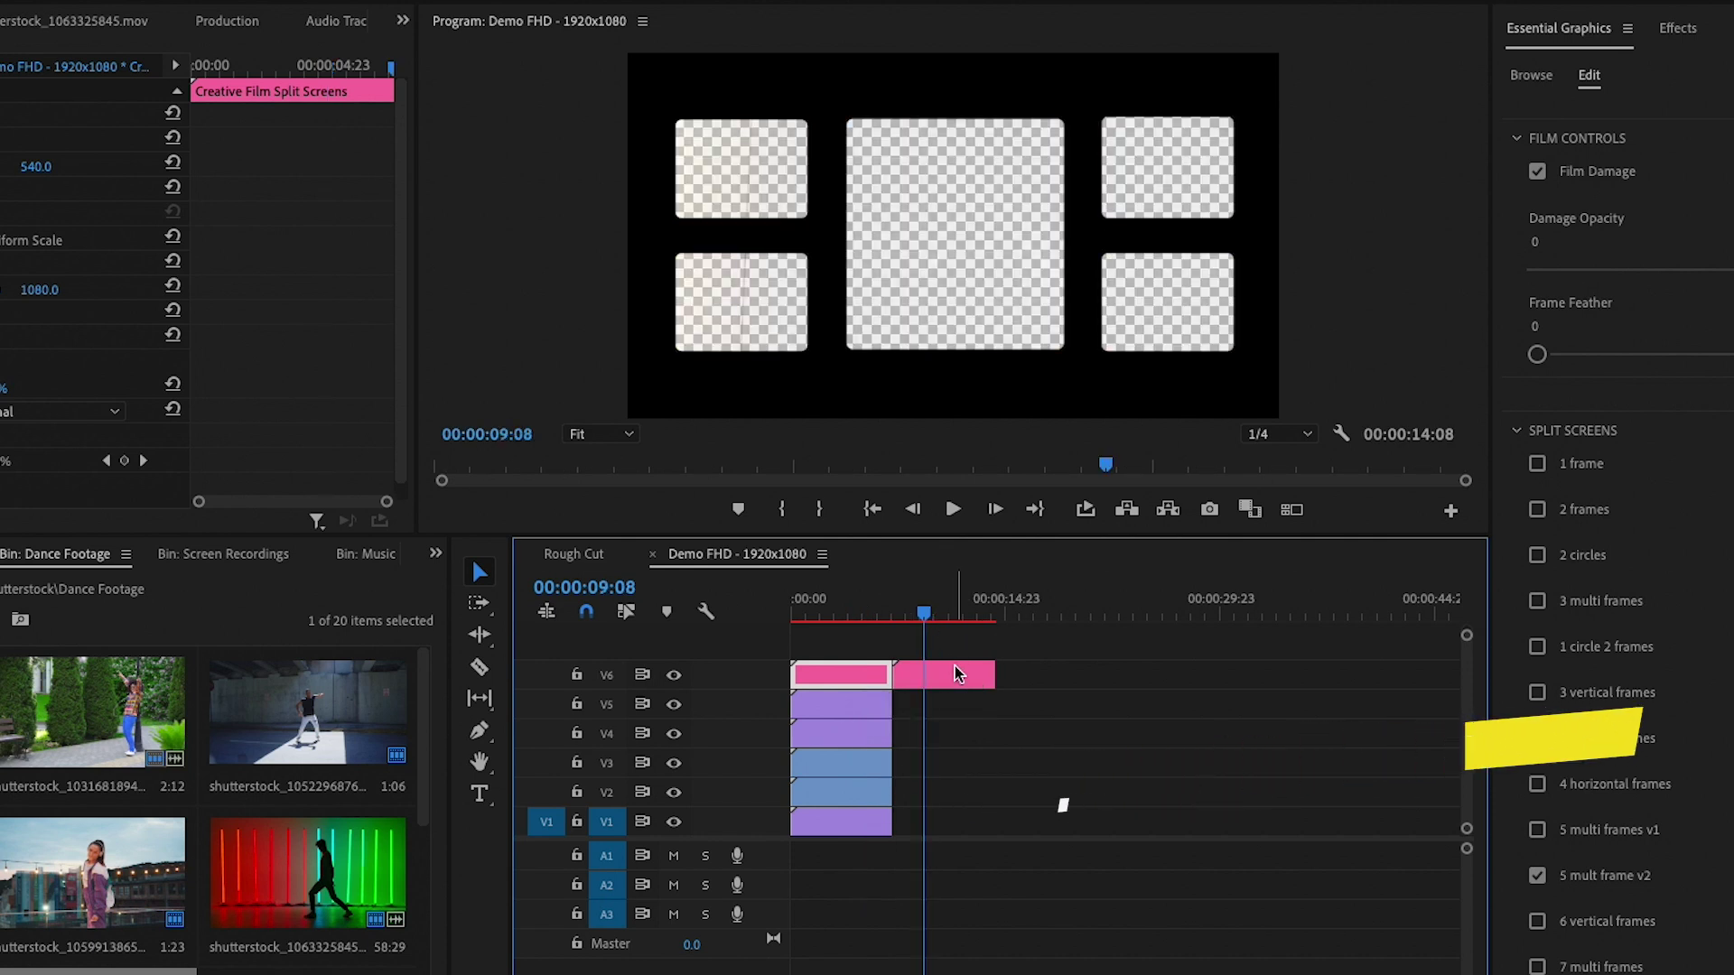
left_click(958, 684)
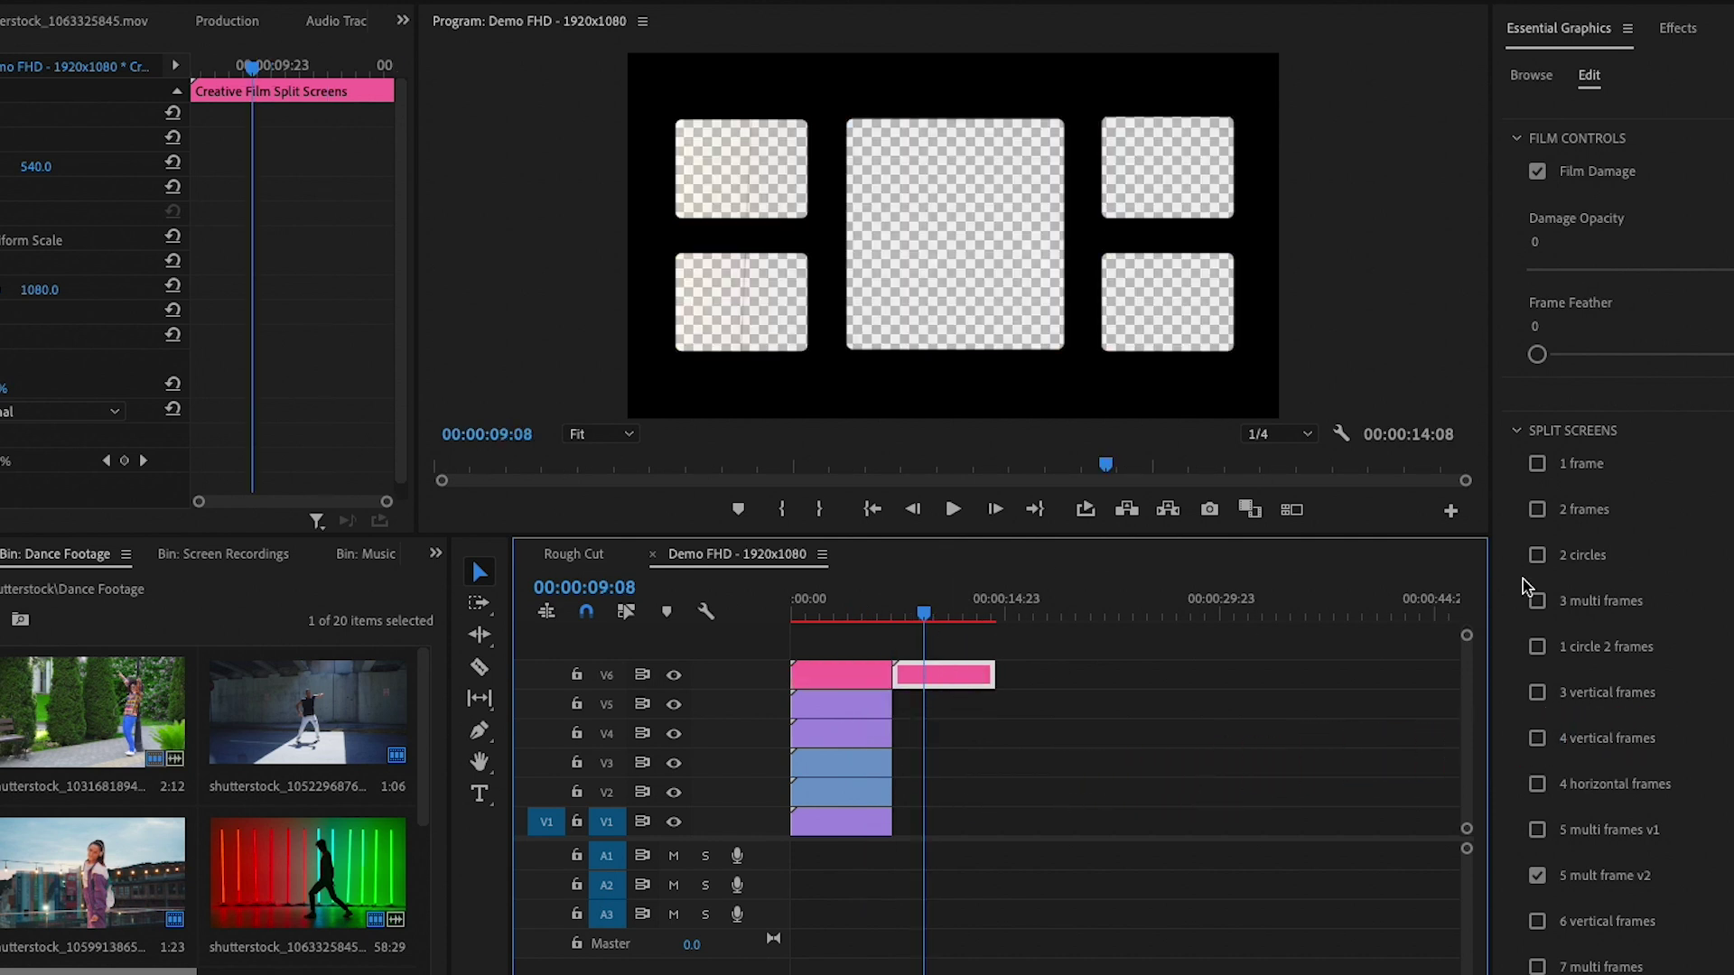
left_click(1538, 876)
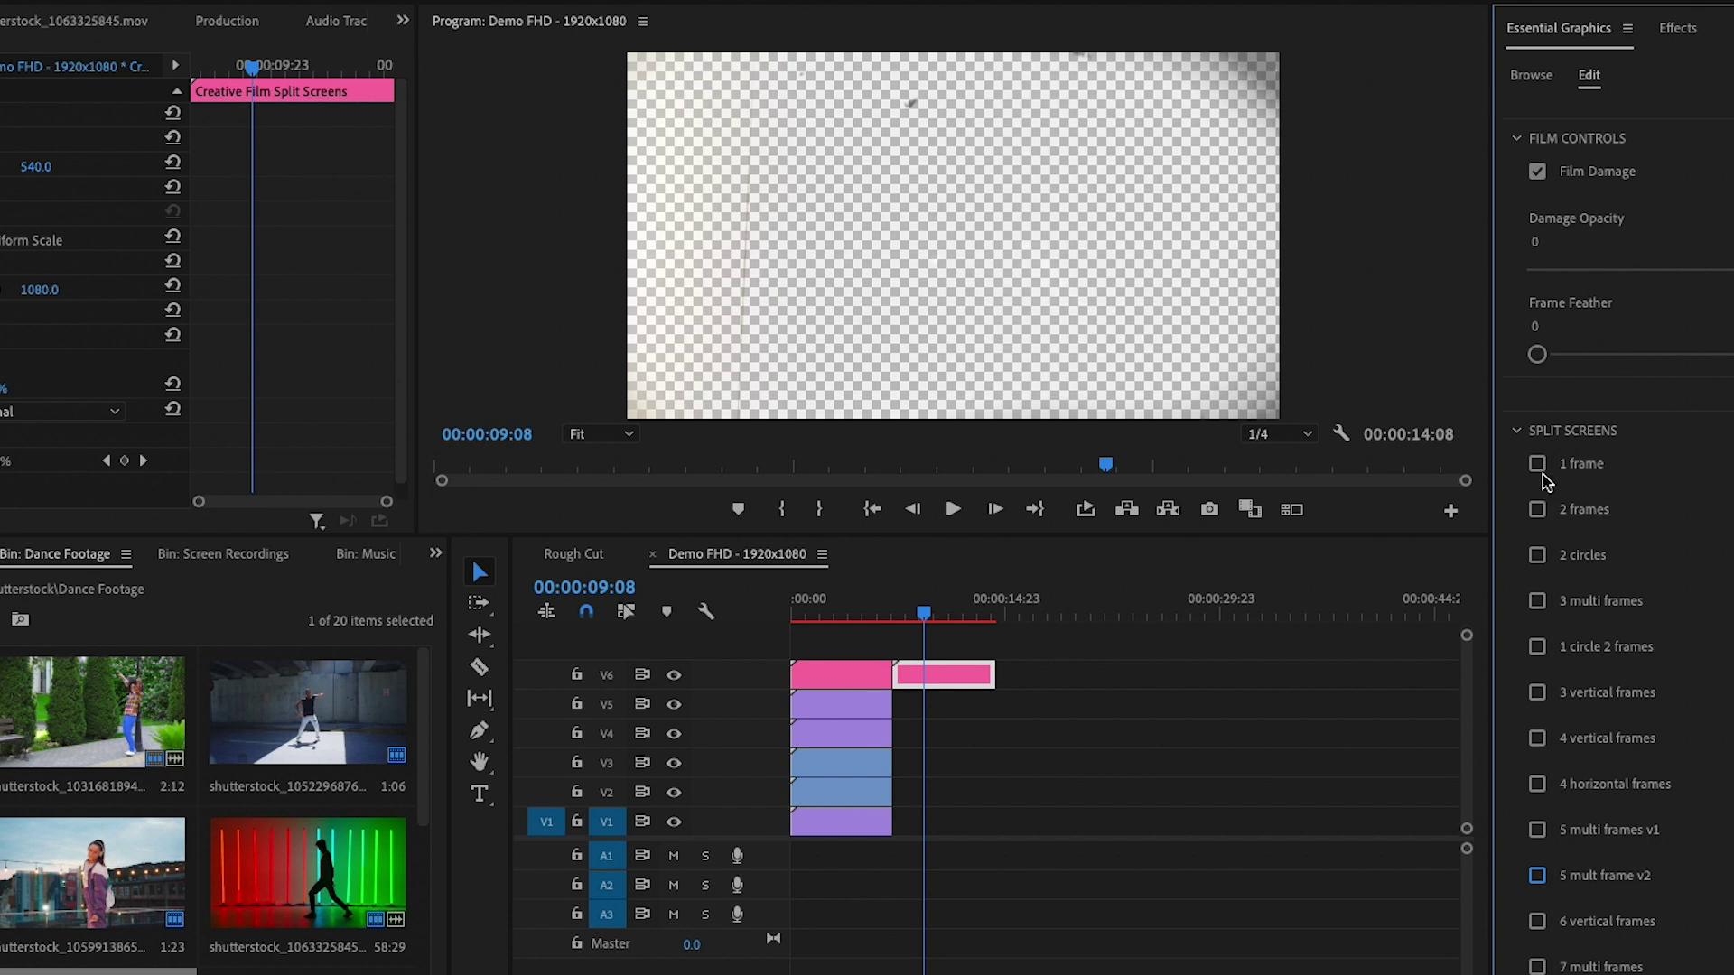
left_click(1539, 511)
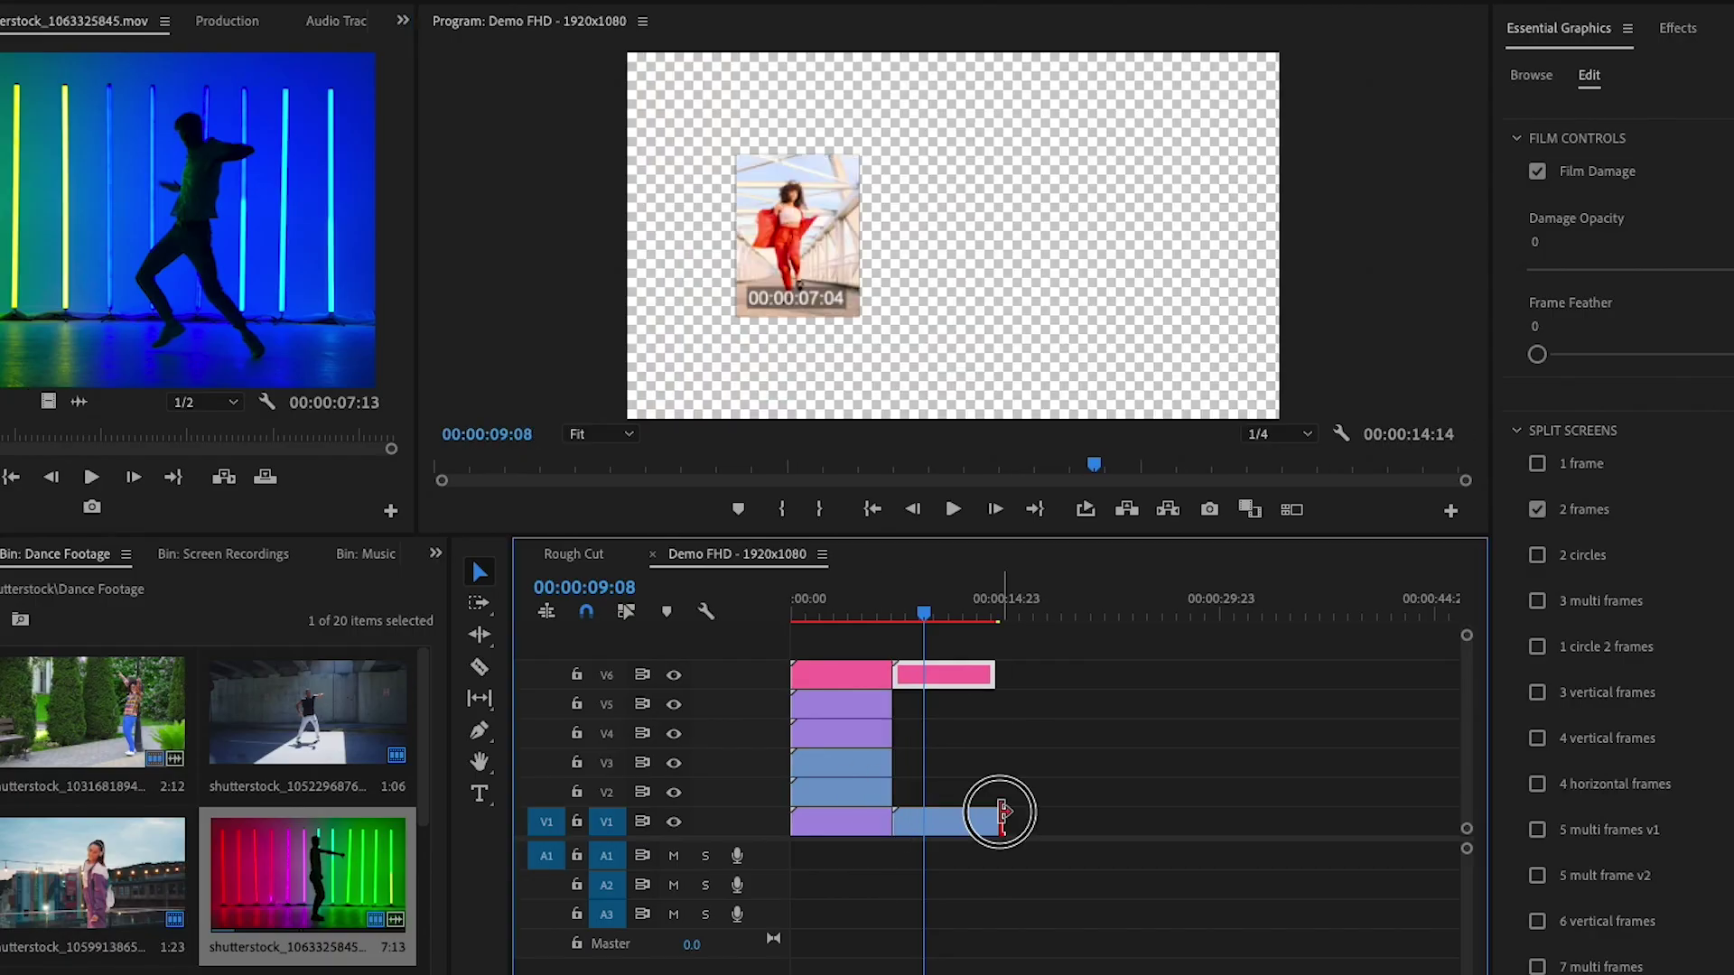
left_click_drag(1001, 811, 1001, 811)
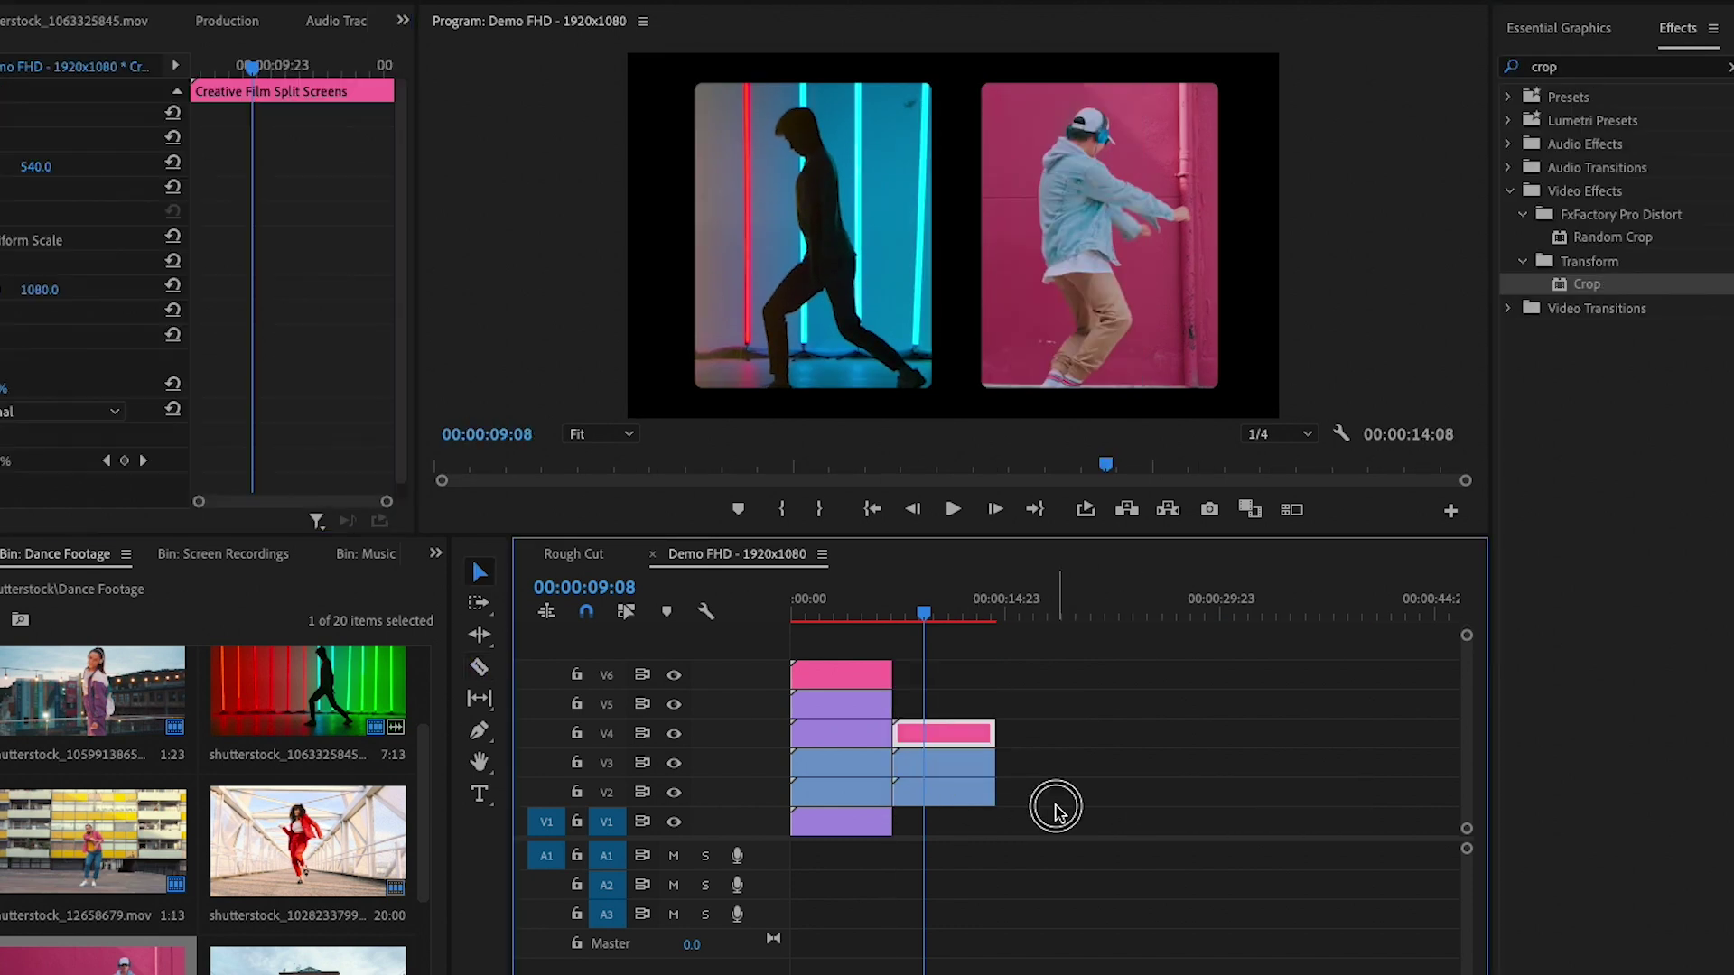
Marquee-select all six stacked clips of the first split screen
left_click(1055, 806)
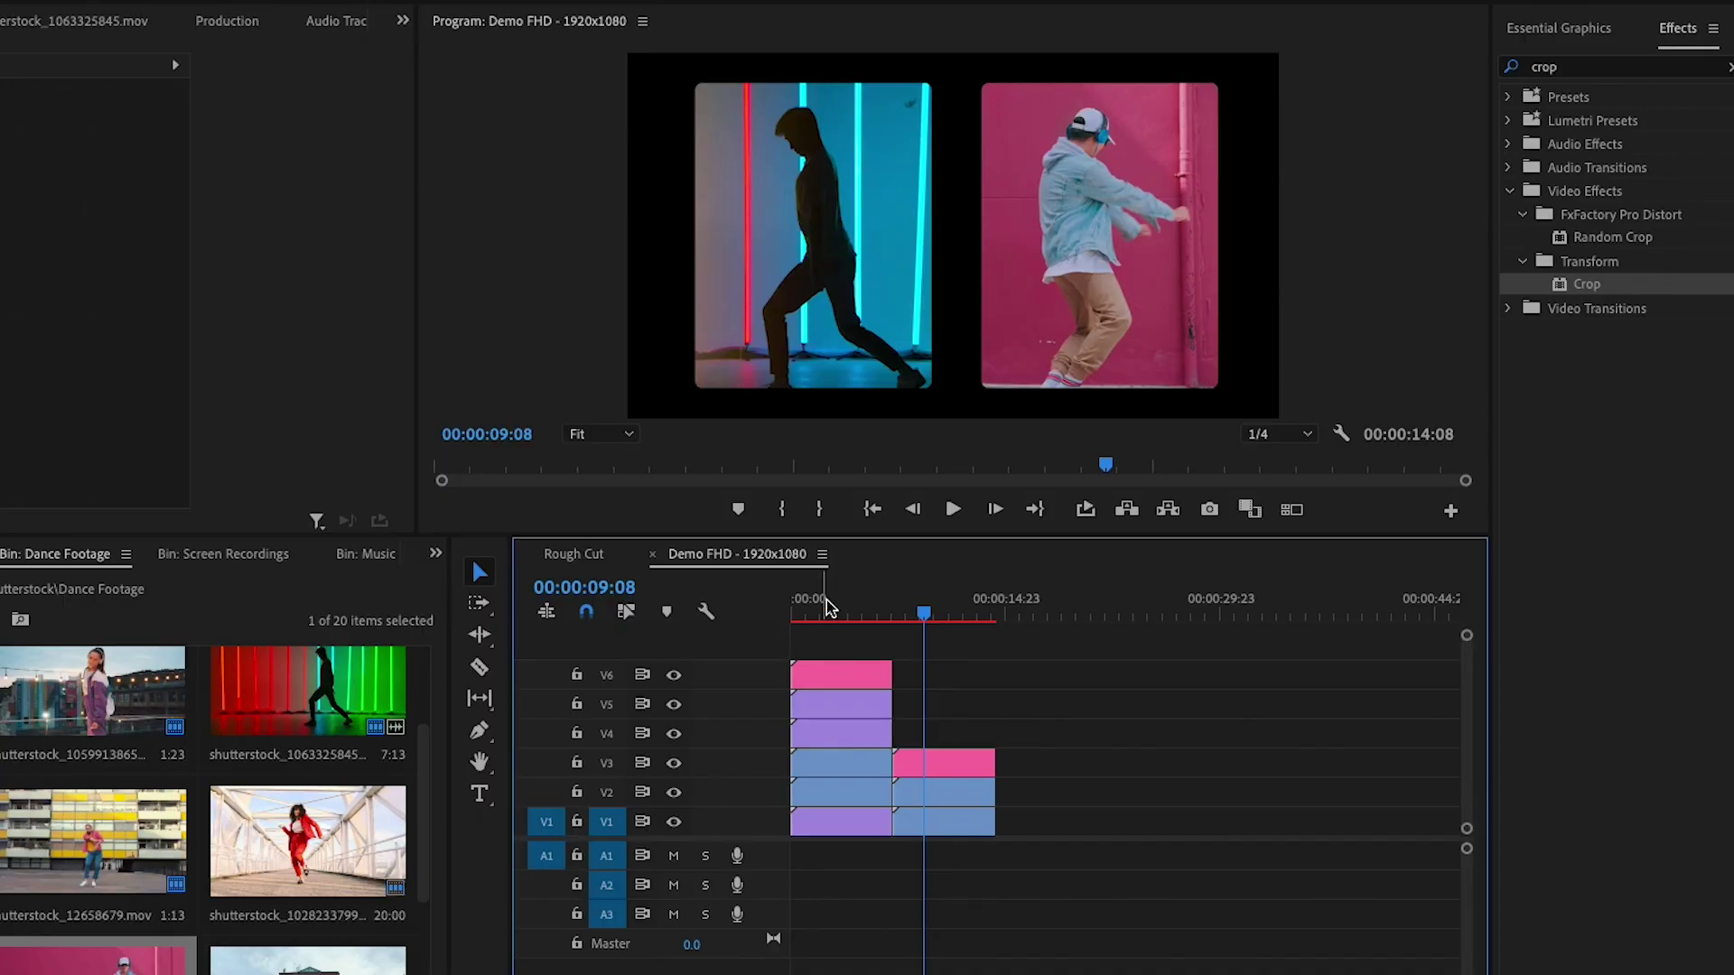
left_click(827, 613)
left_click_drag(852, 646, 871, 821)
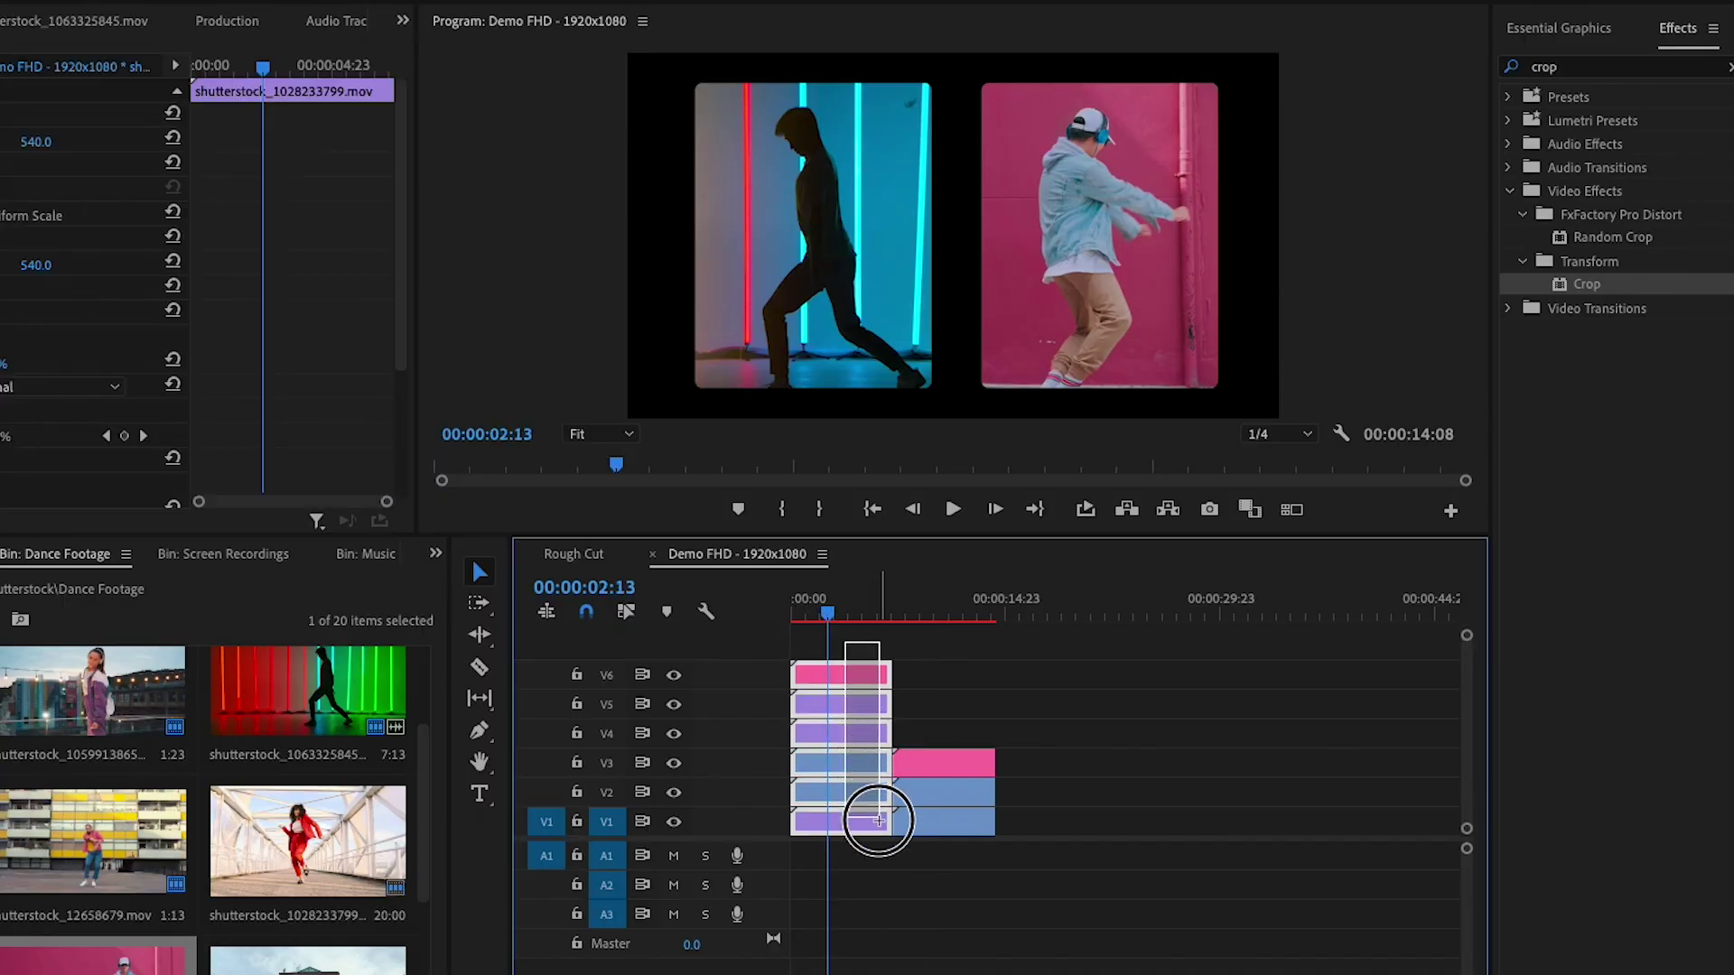
Nest the six selected clips into a sequence named Split 1 and open it in its own timeline
right_click(848, 828)
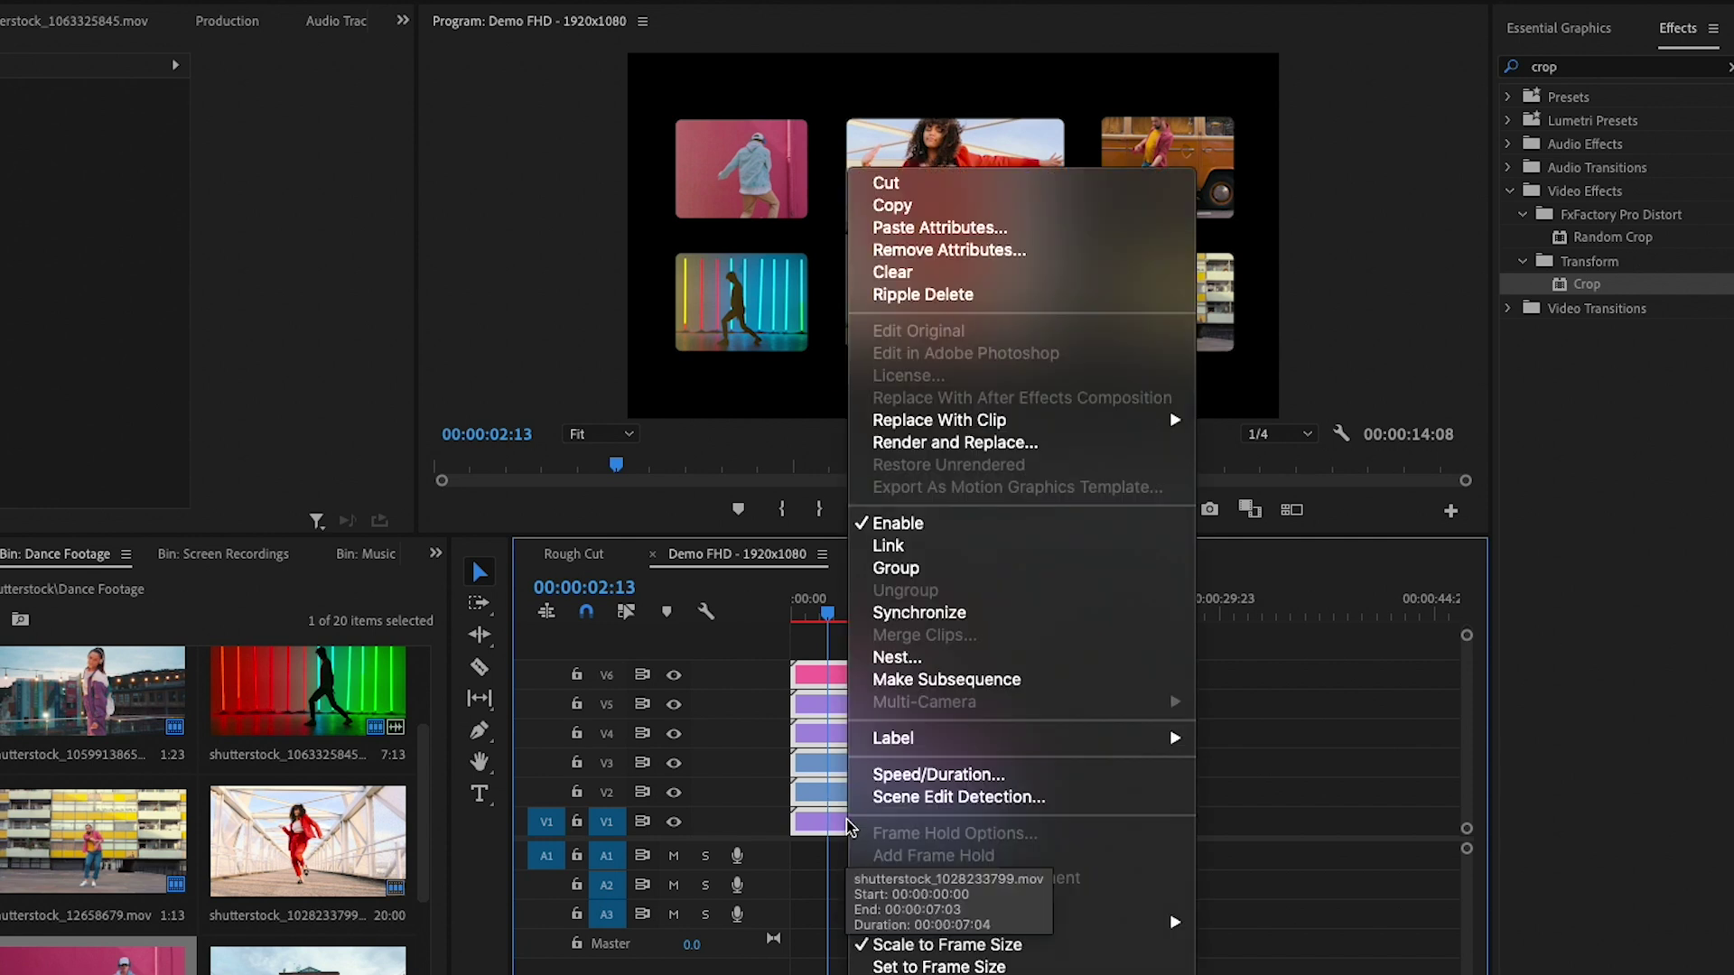
left_click(930, 661)
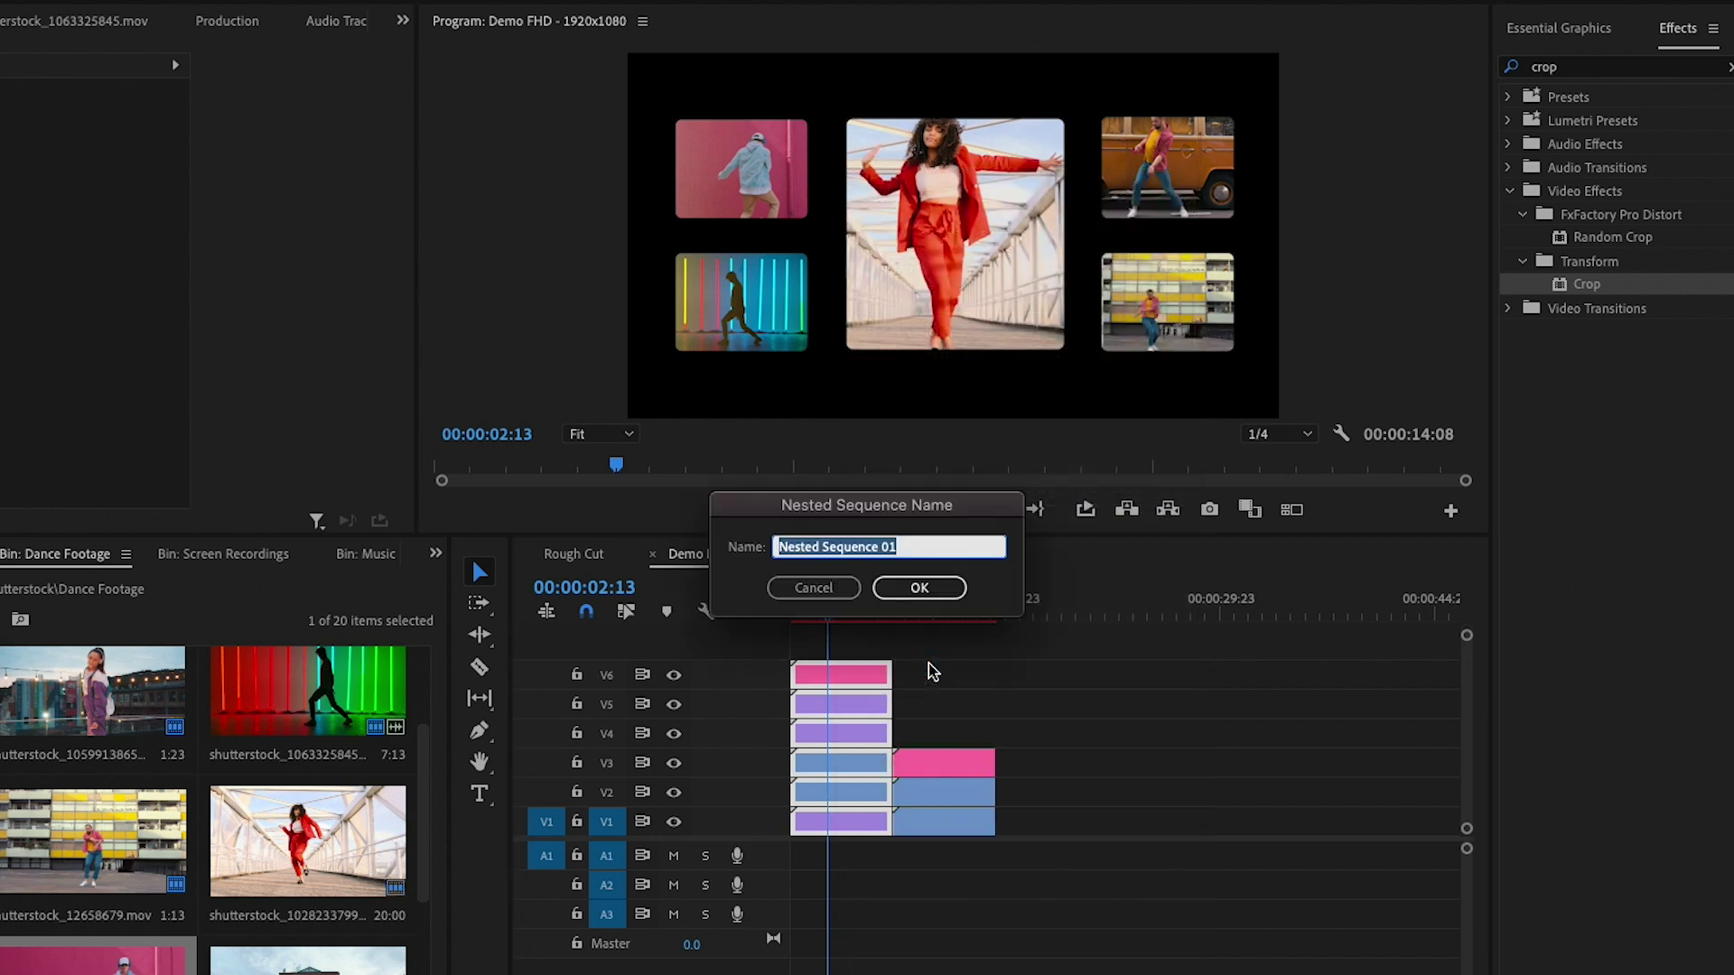
key("Return")
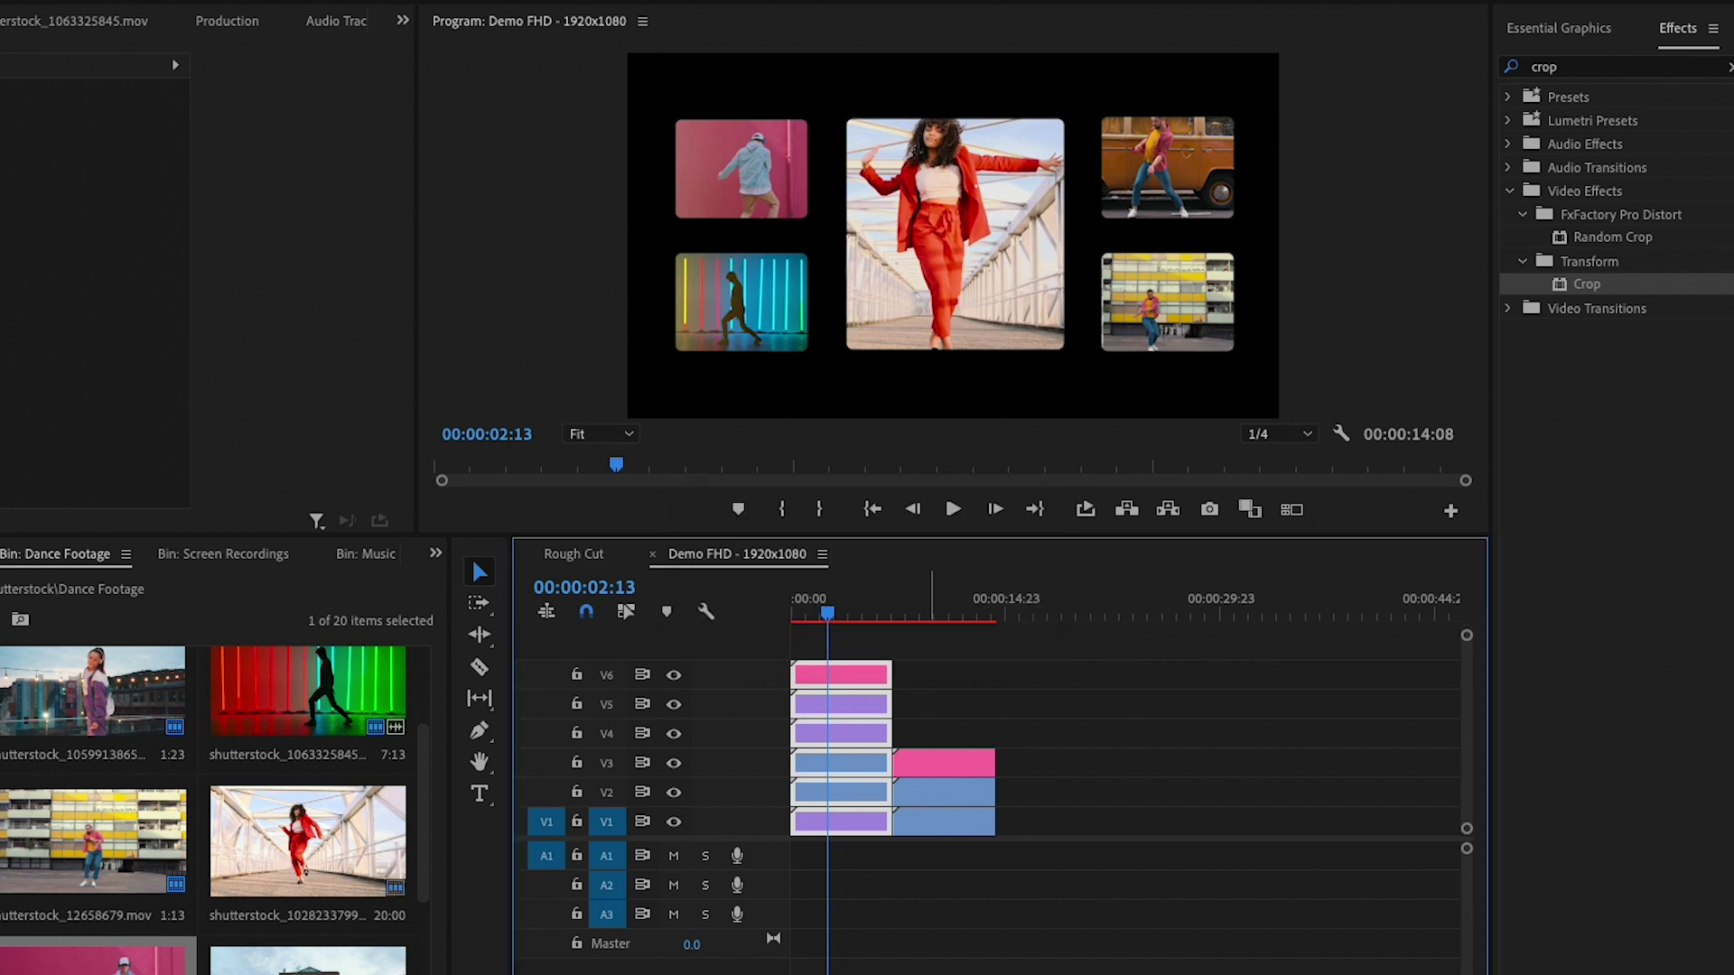
left_click(831, 822)
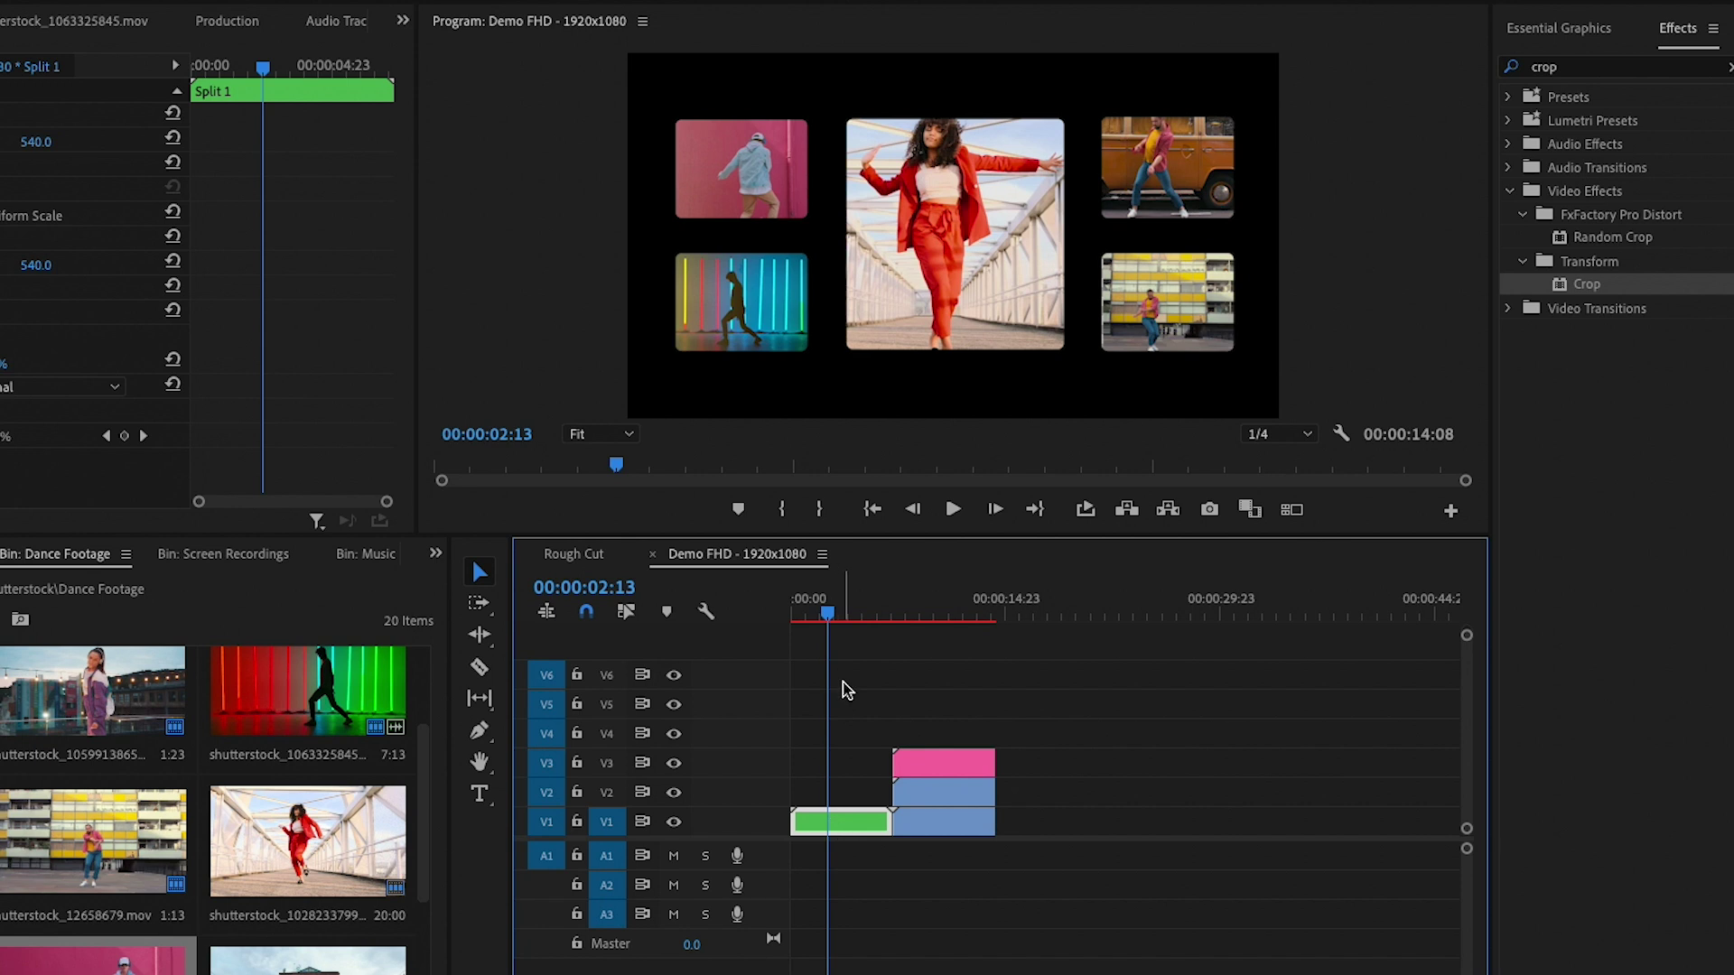
double_click(853, 823)
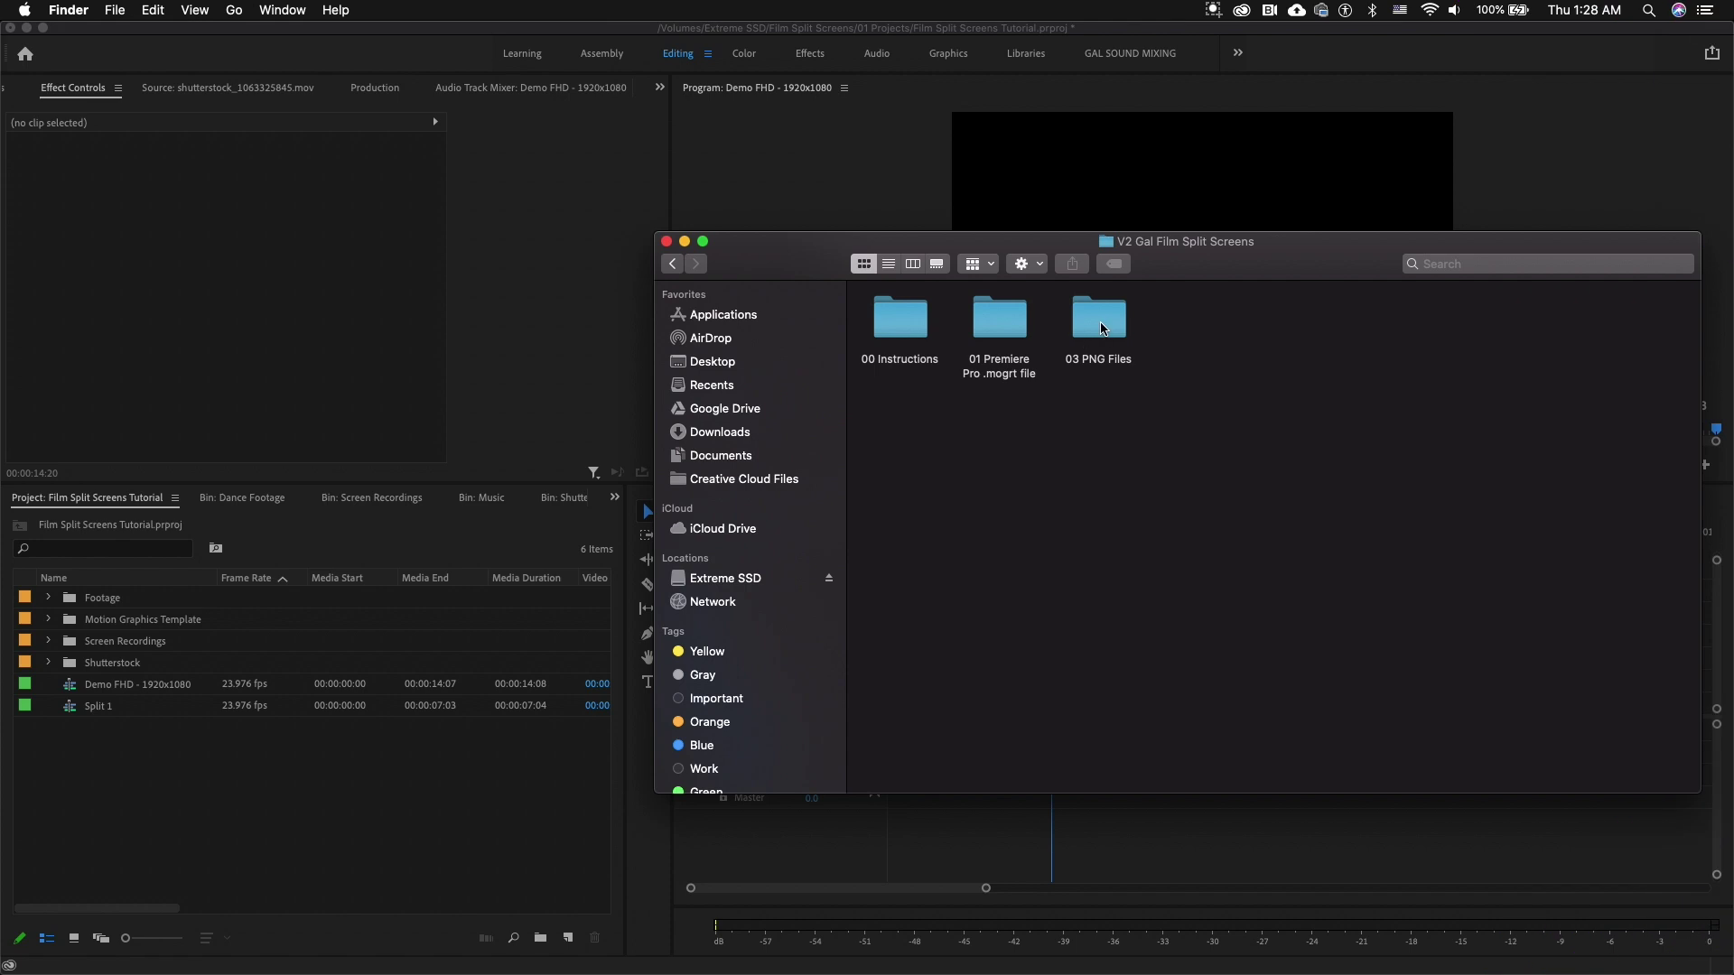
left_click(1100, 326)
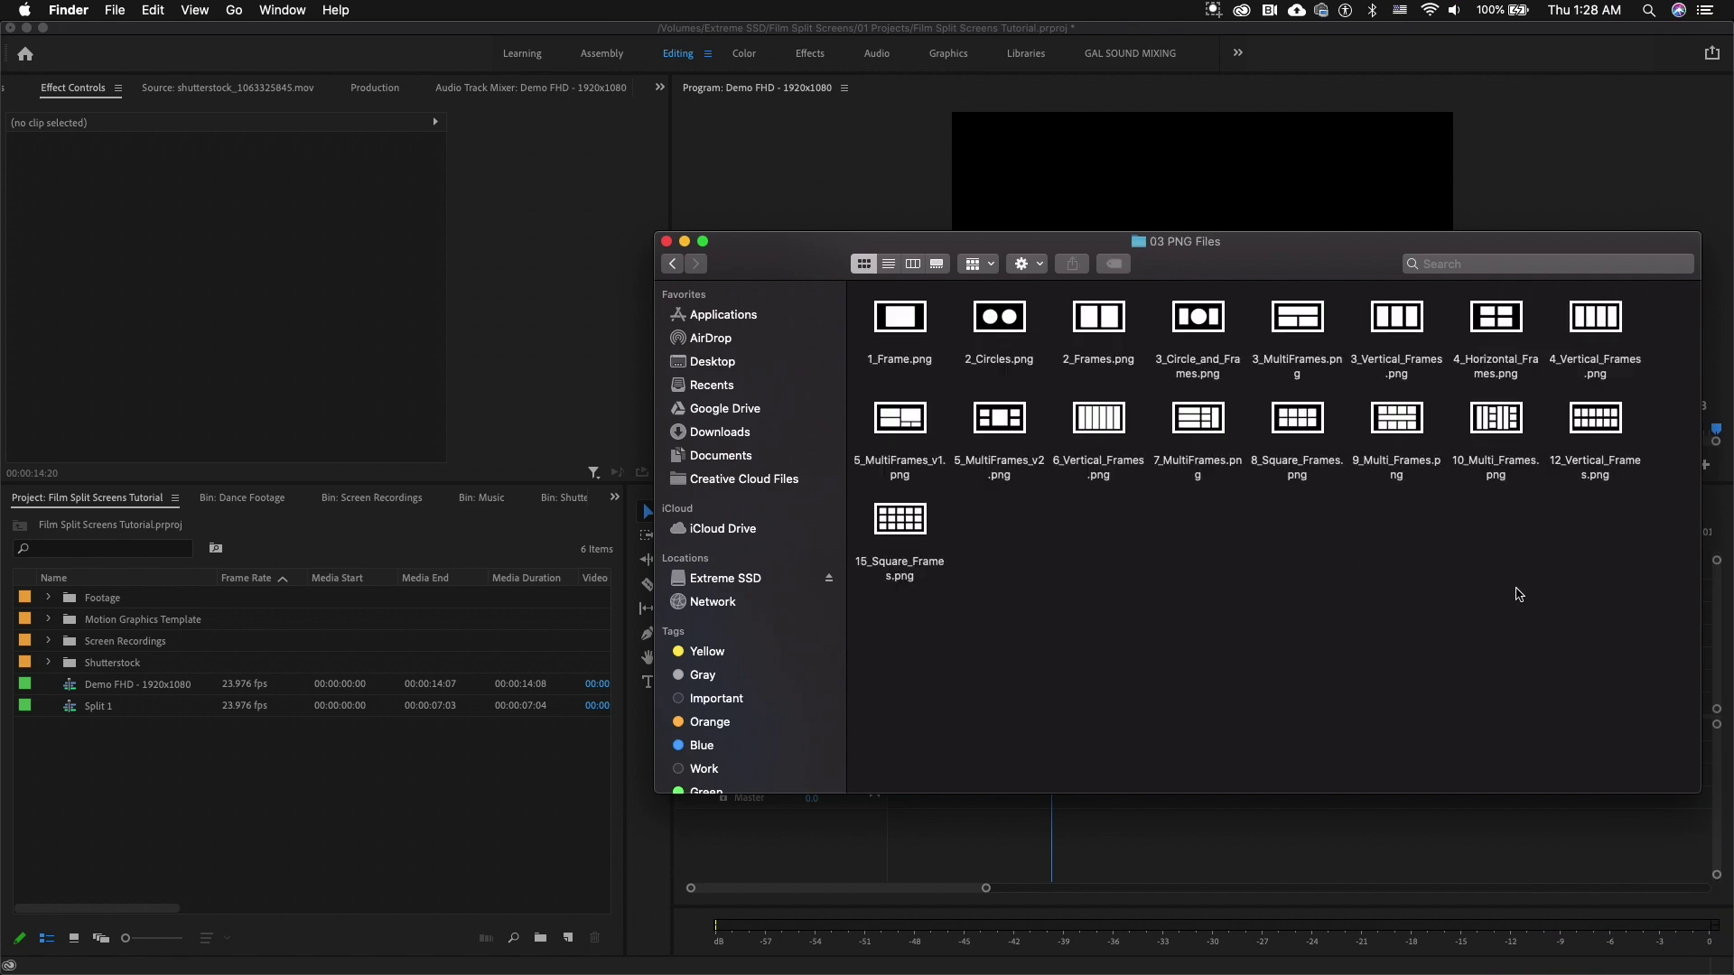
Import the 03 PNG Files folder of frame PNGs from Finder into the Project panel
left_click_drag(1631, 618, 906, 313)
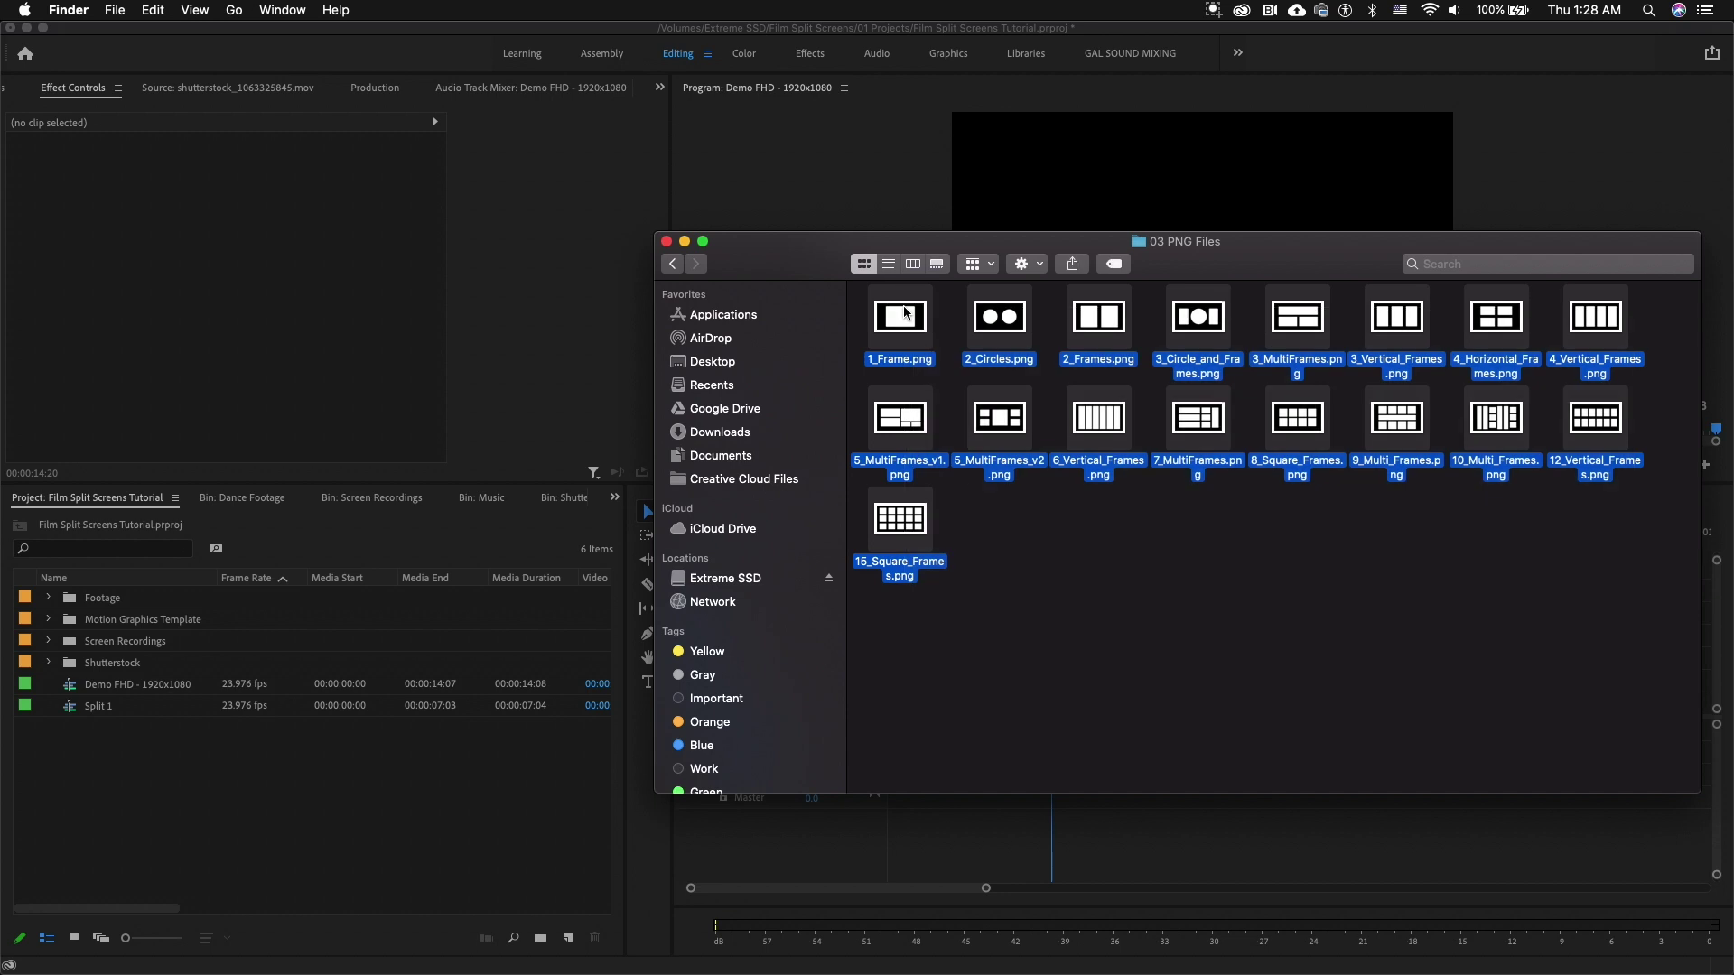
left_click(673, 263)
left_click_drag(1074, 348, 391, 800)
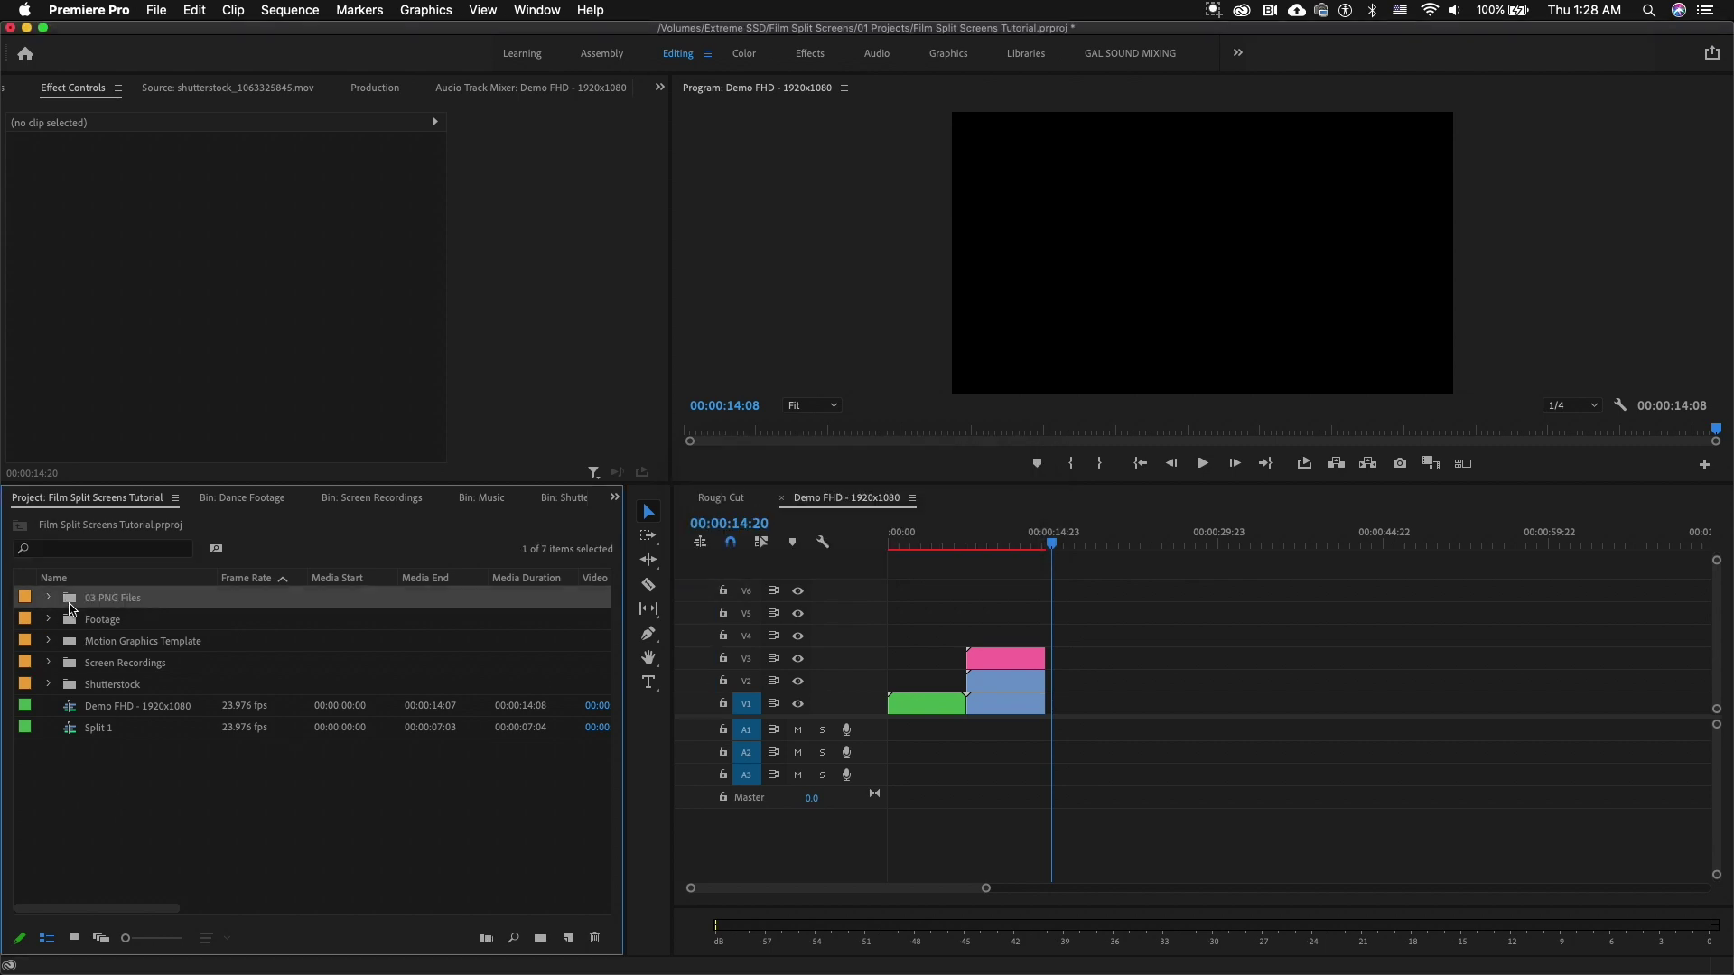
Preview PNGs from the 03 PNG Files bin and place 3_Vertical_Frames.png on V3 after the two-frame section
double_click(74, 601)
double_click(66, 734)
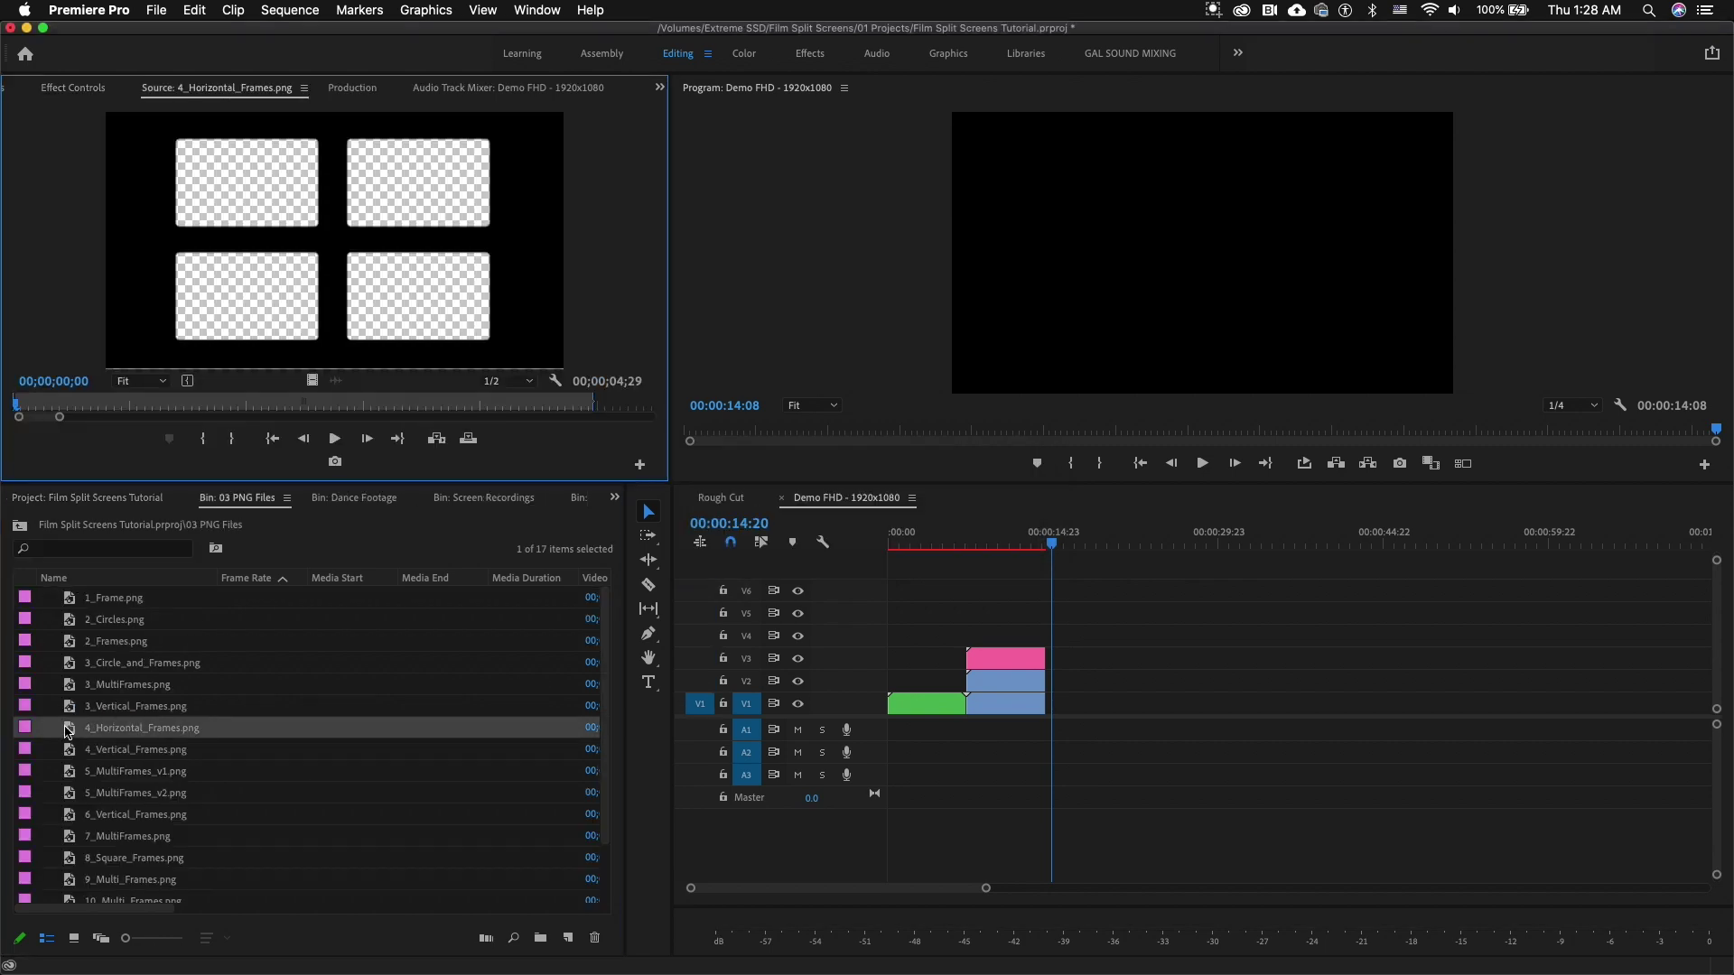
double_click(69, 709)
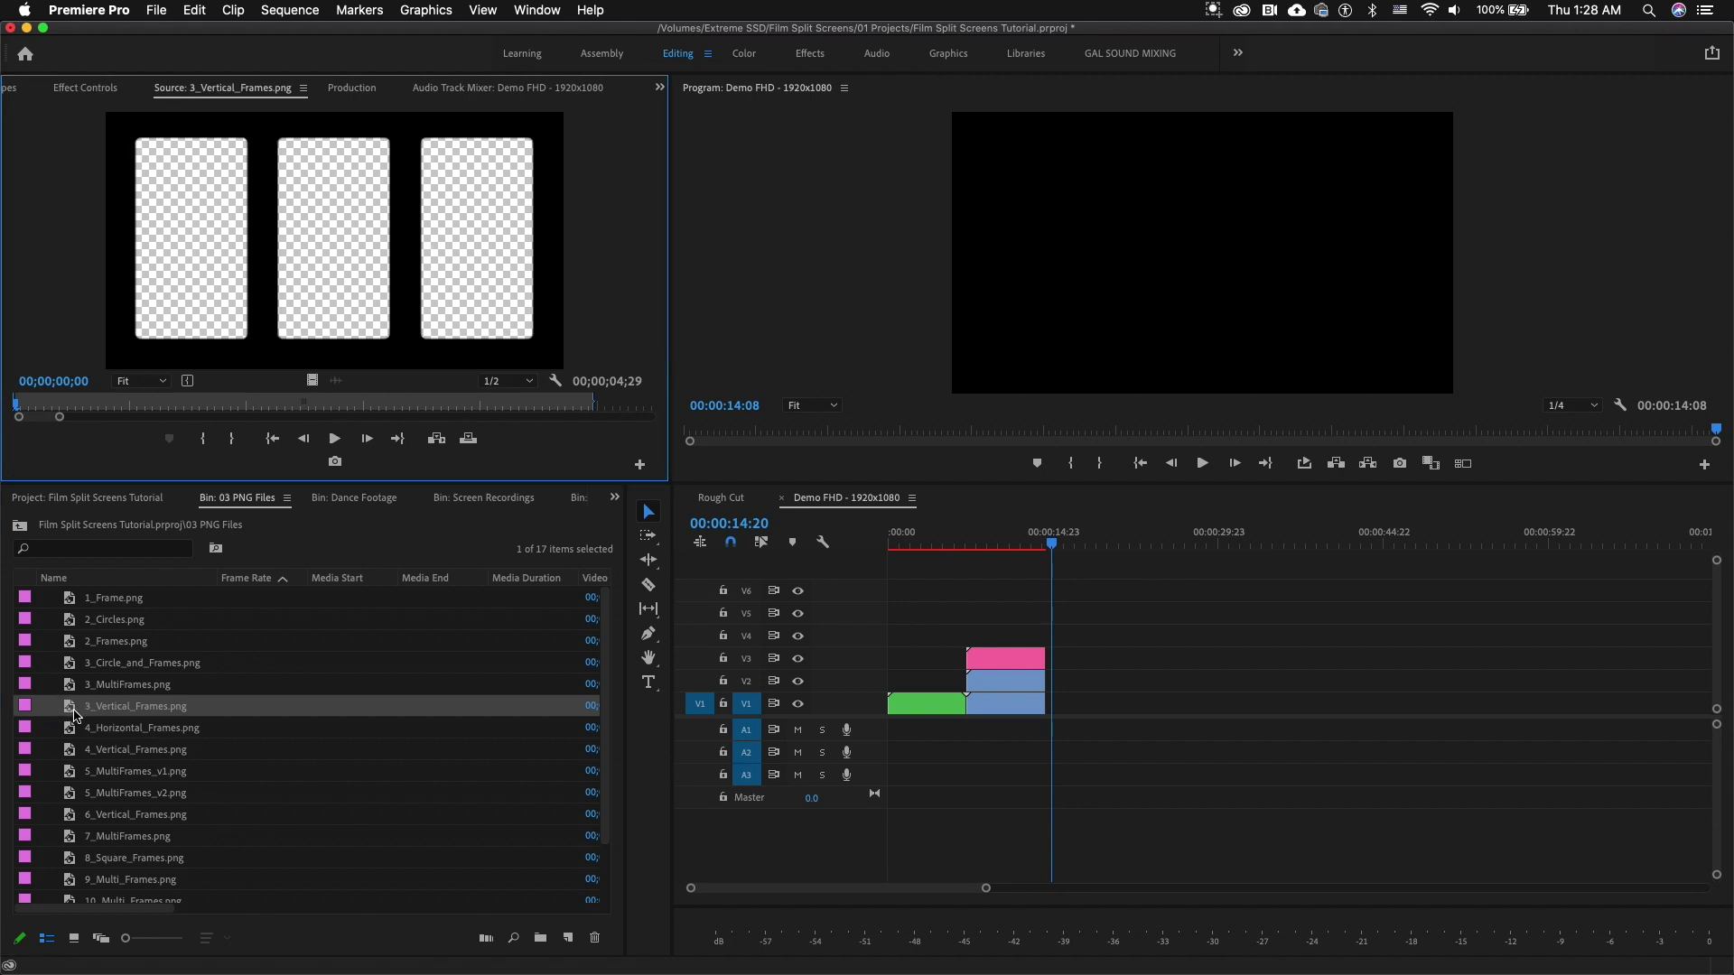
left_click_drag(75, 717, 1049, 660)
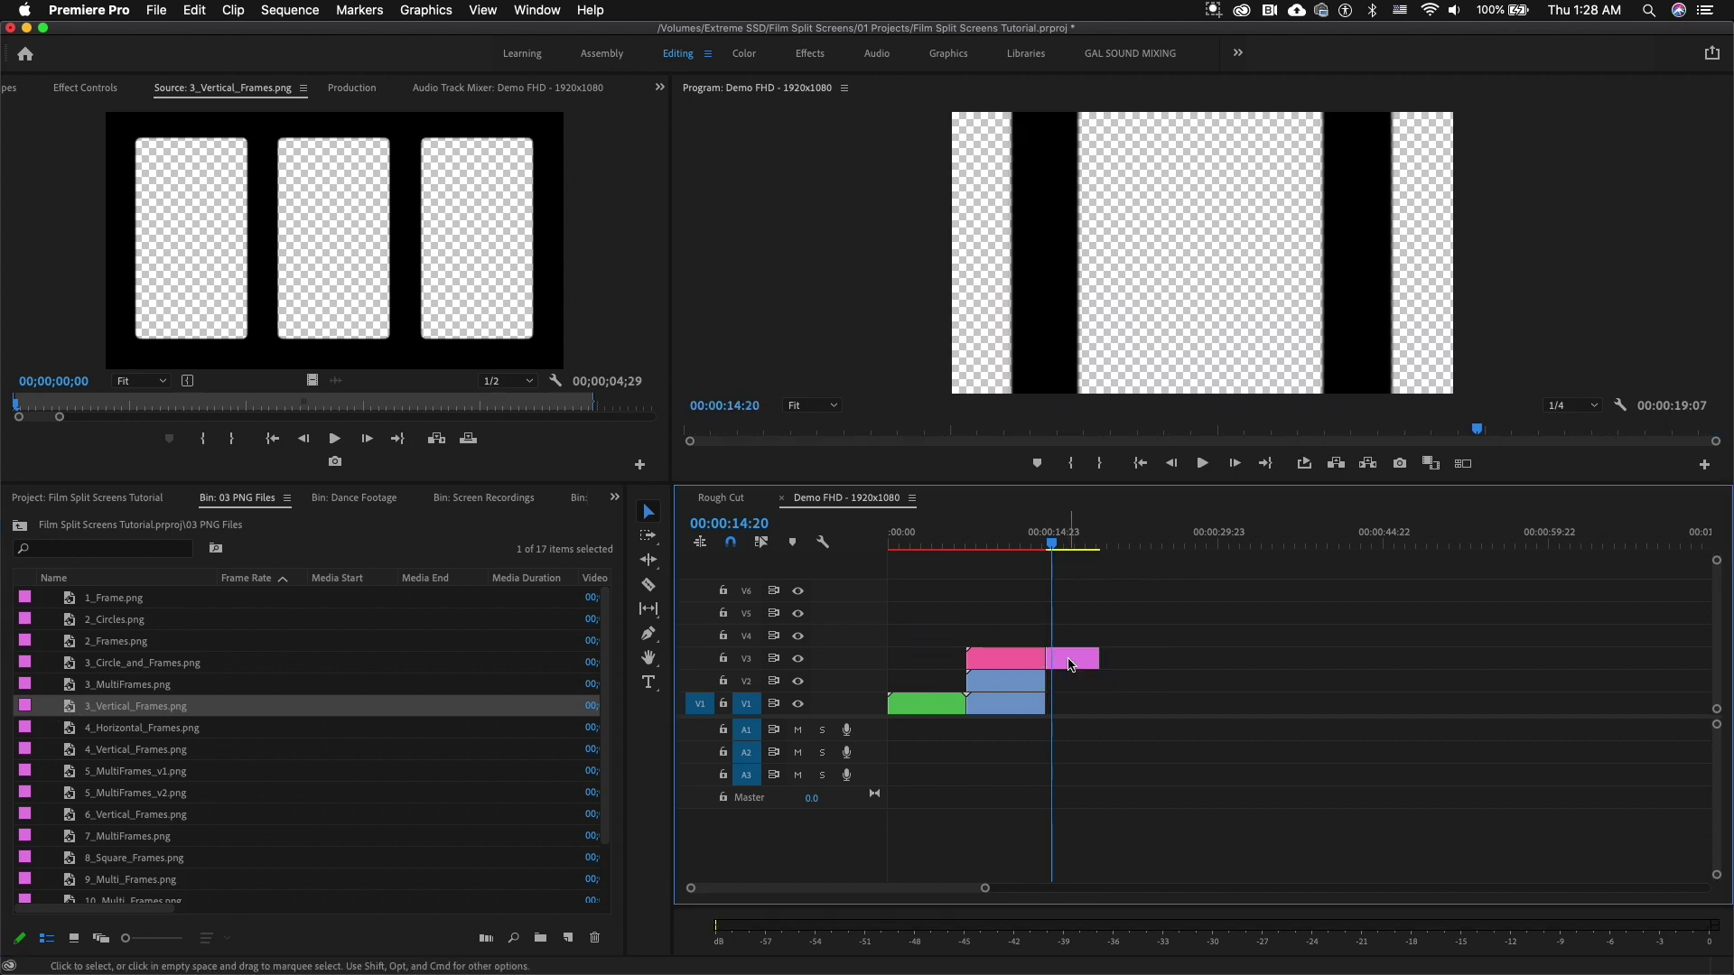
left_click(1071, 665)
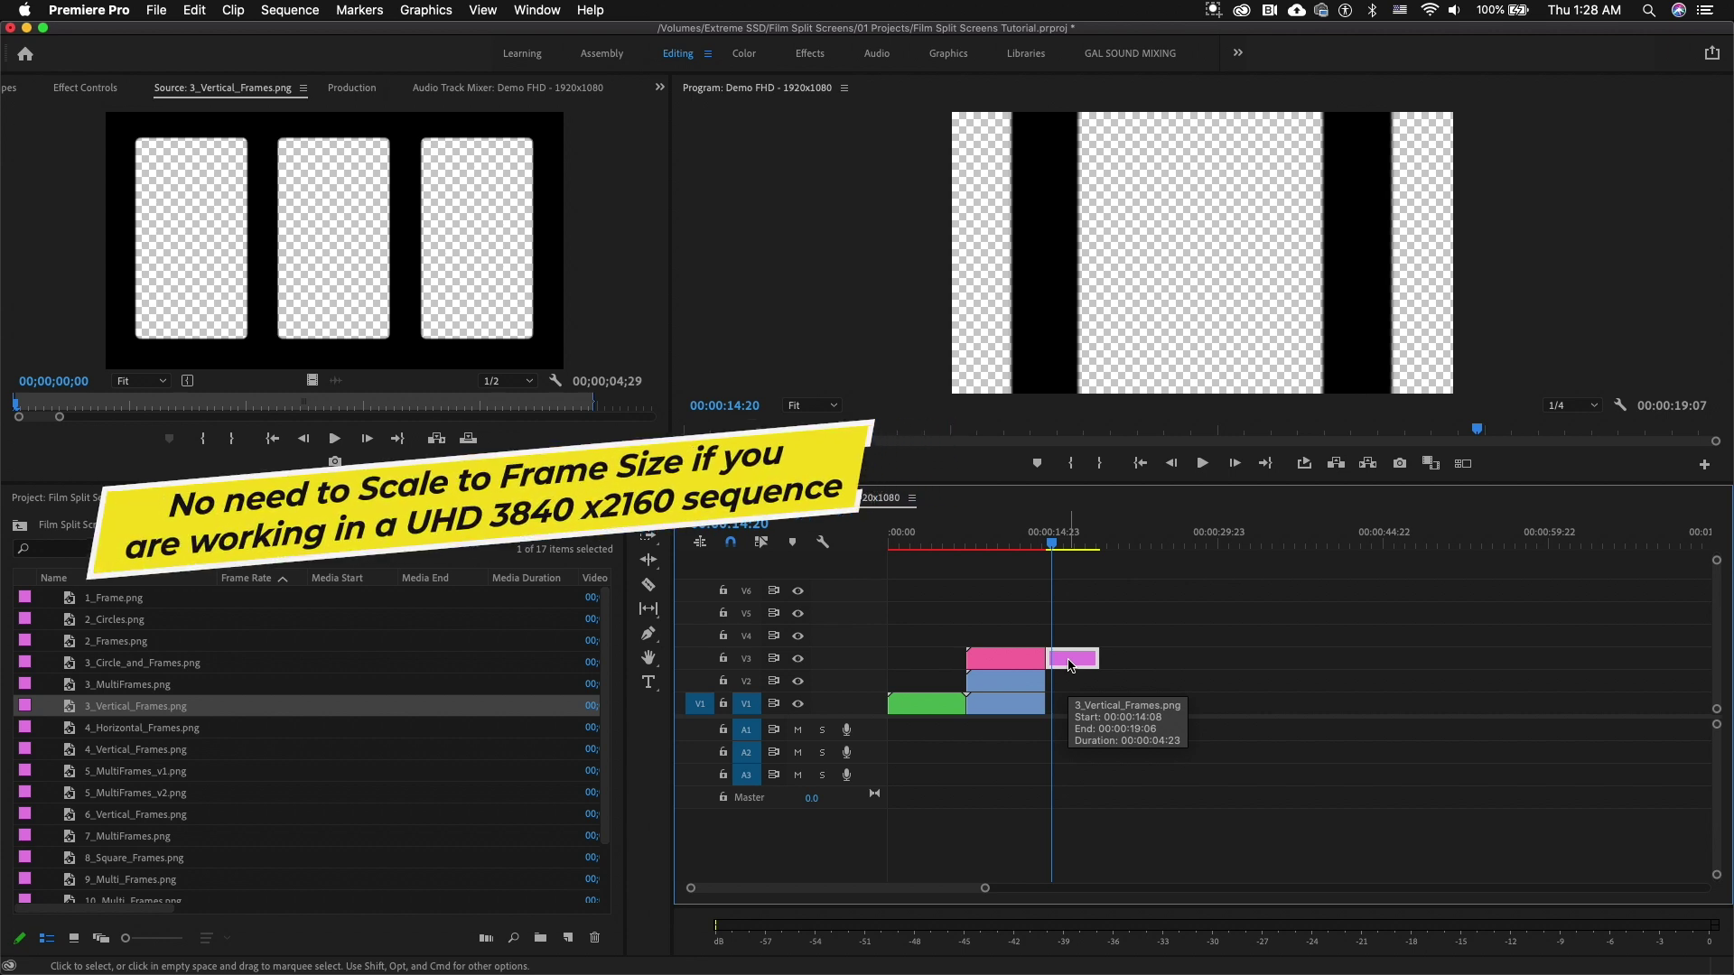
Scale the three-frame overlay to frame size and add the neon dance clip with a Crop effect
right_click(1071, 666)
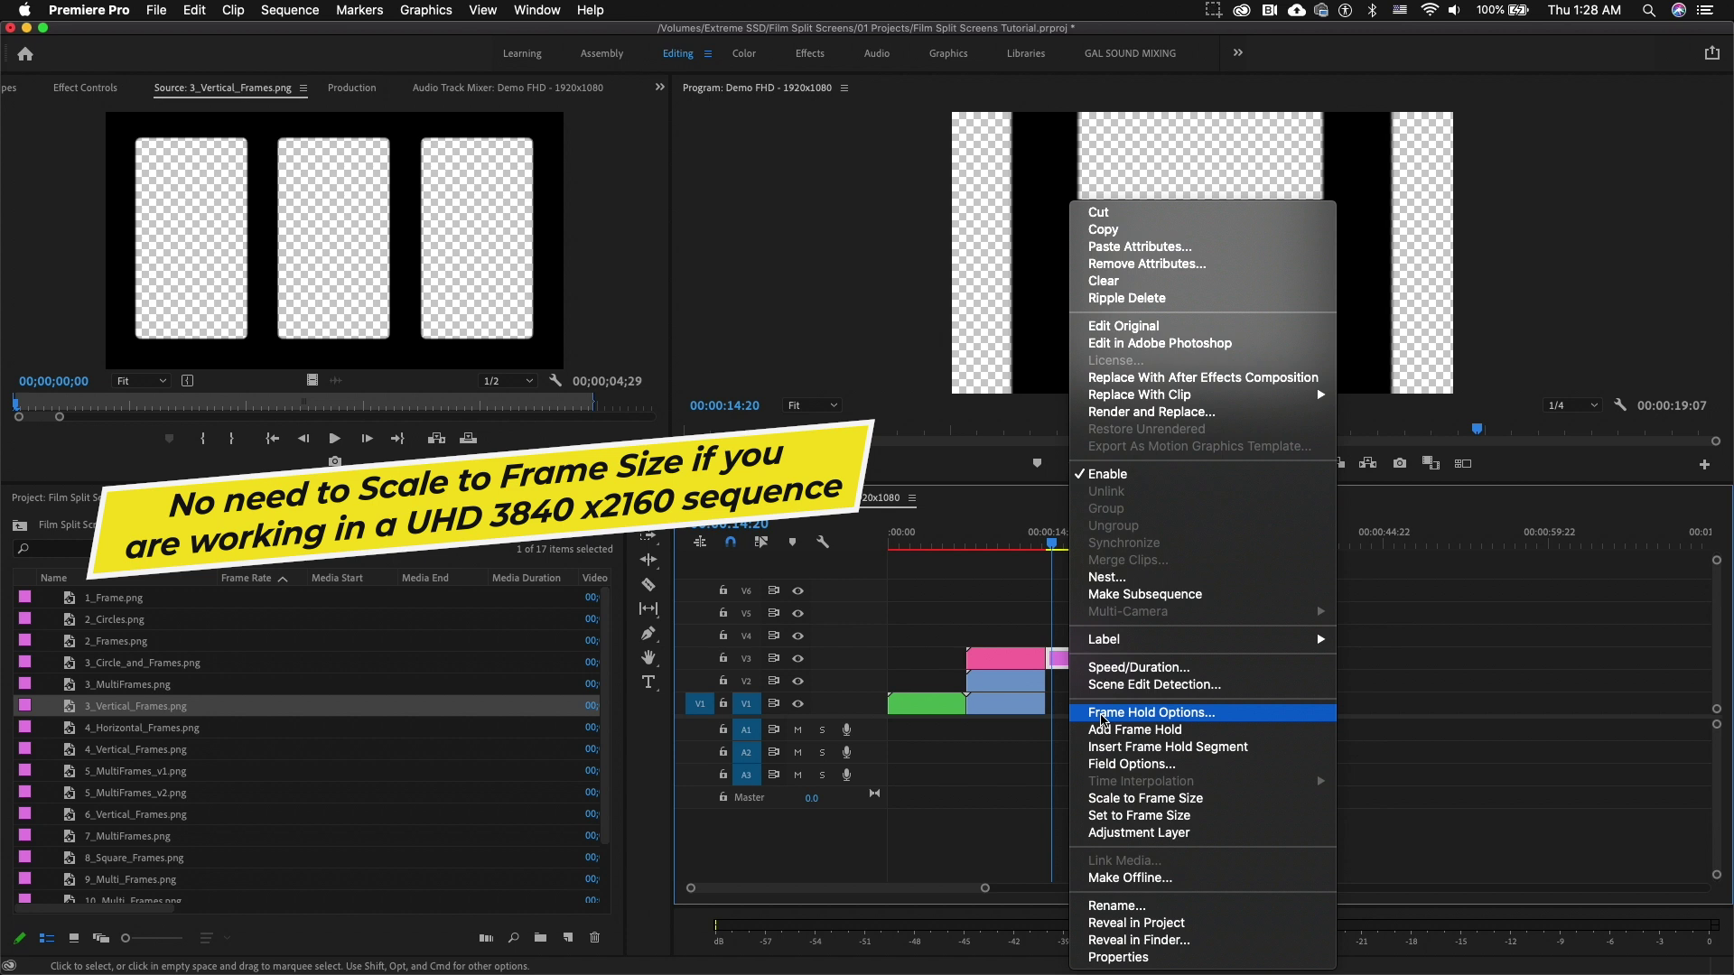
left_click(1124, 799)
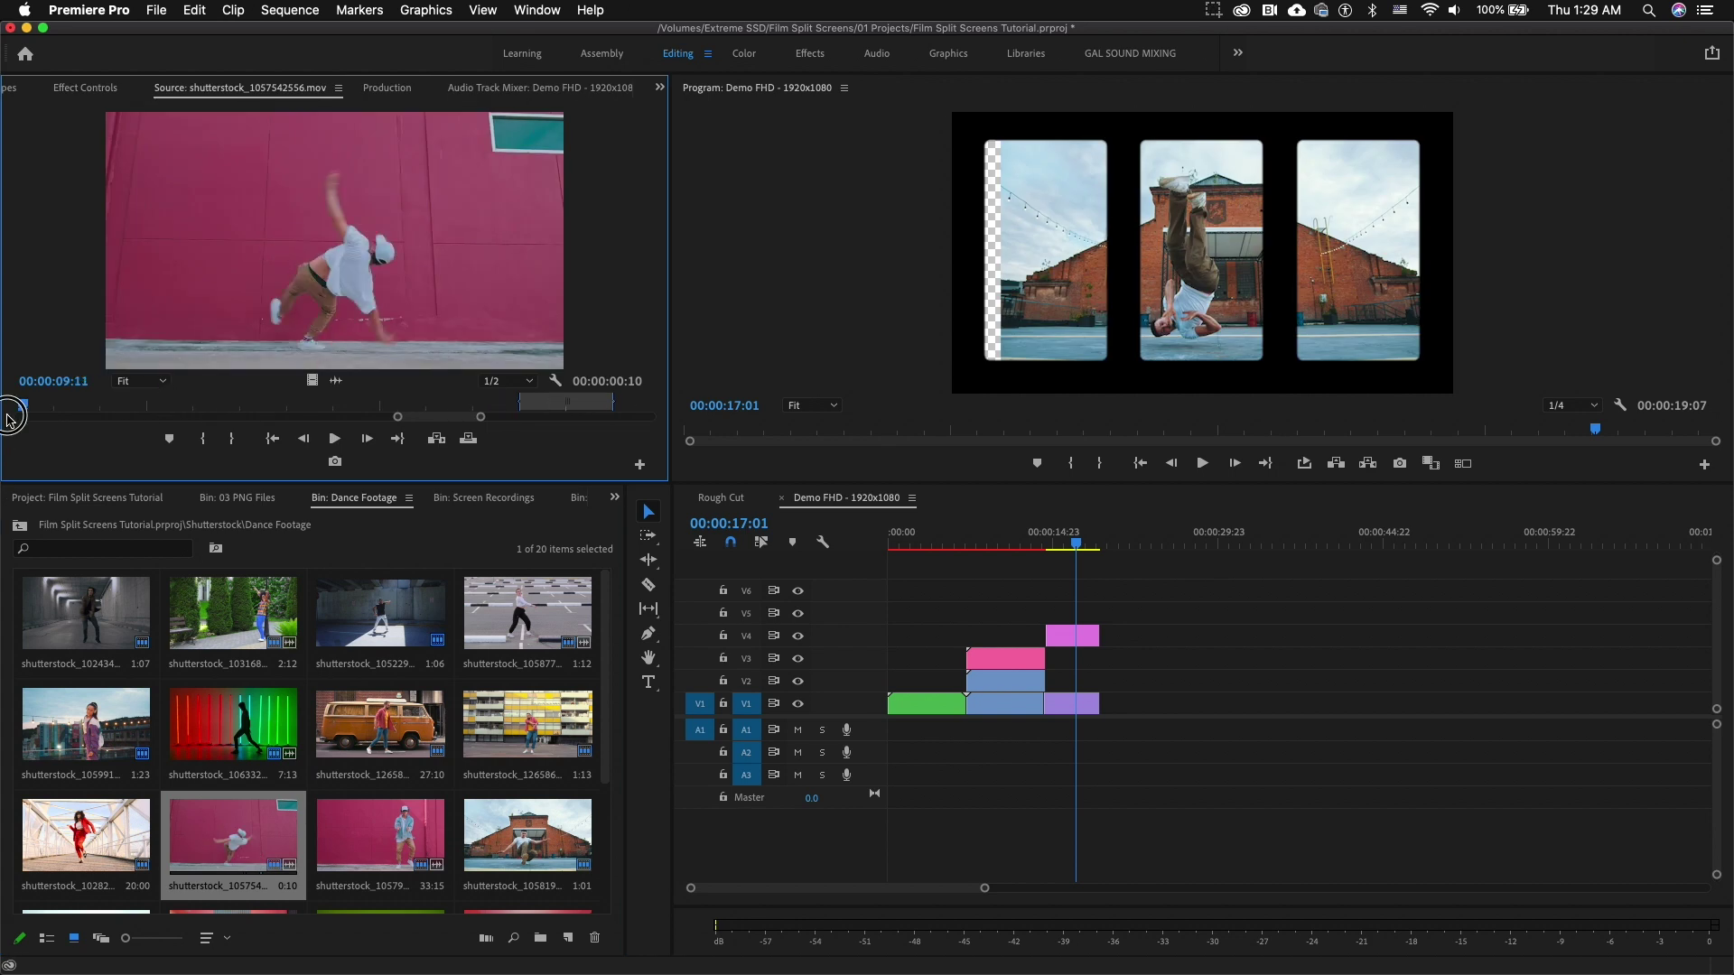
left_click(538, 10)
left_click(578, 368)
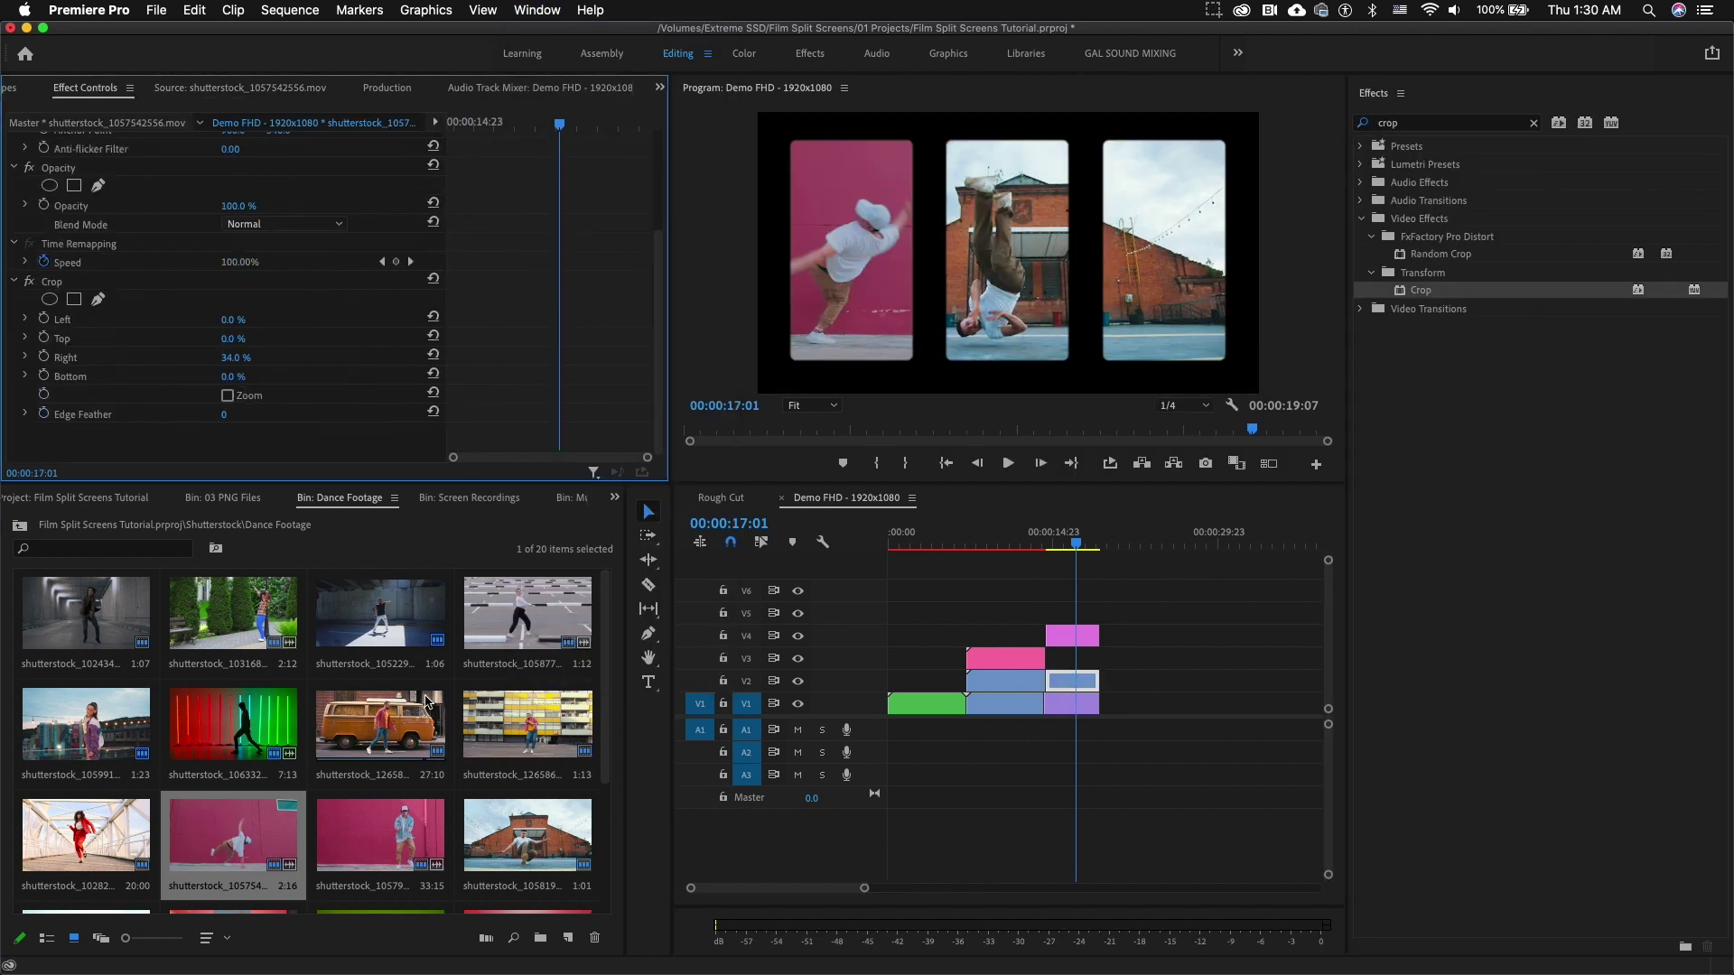
left_click_drag(233, 723, 1053, 650)
left_click(1053, 650)
left_click_drag(1053, 532, 1070, 532)
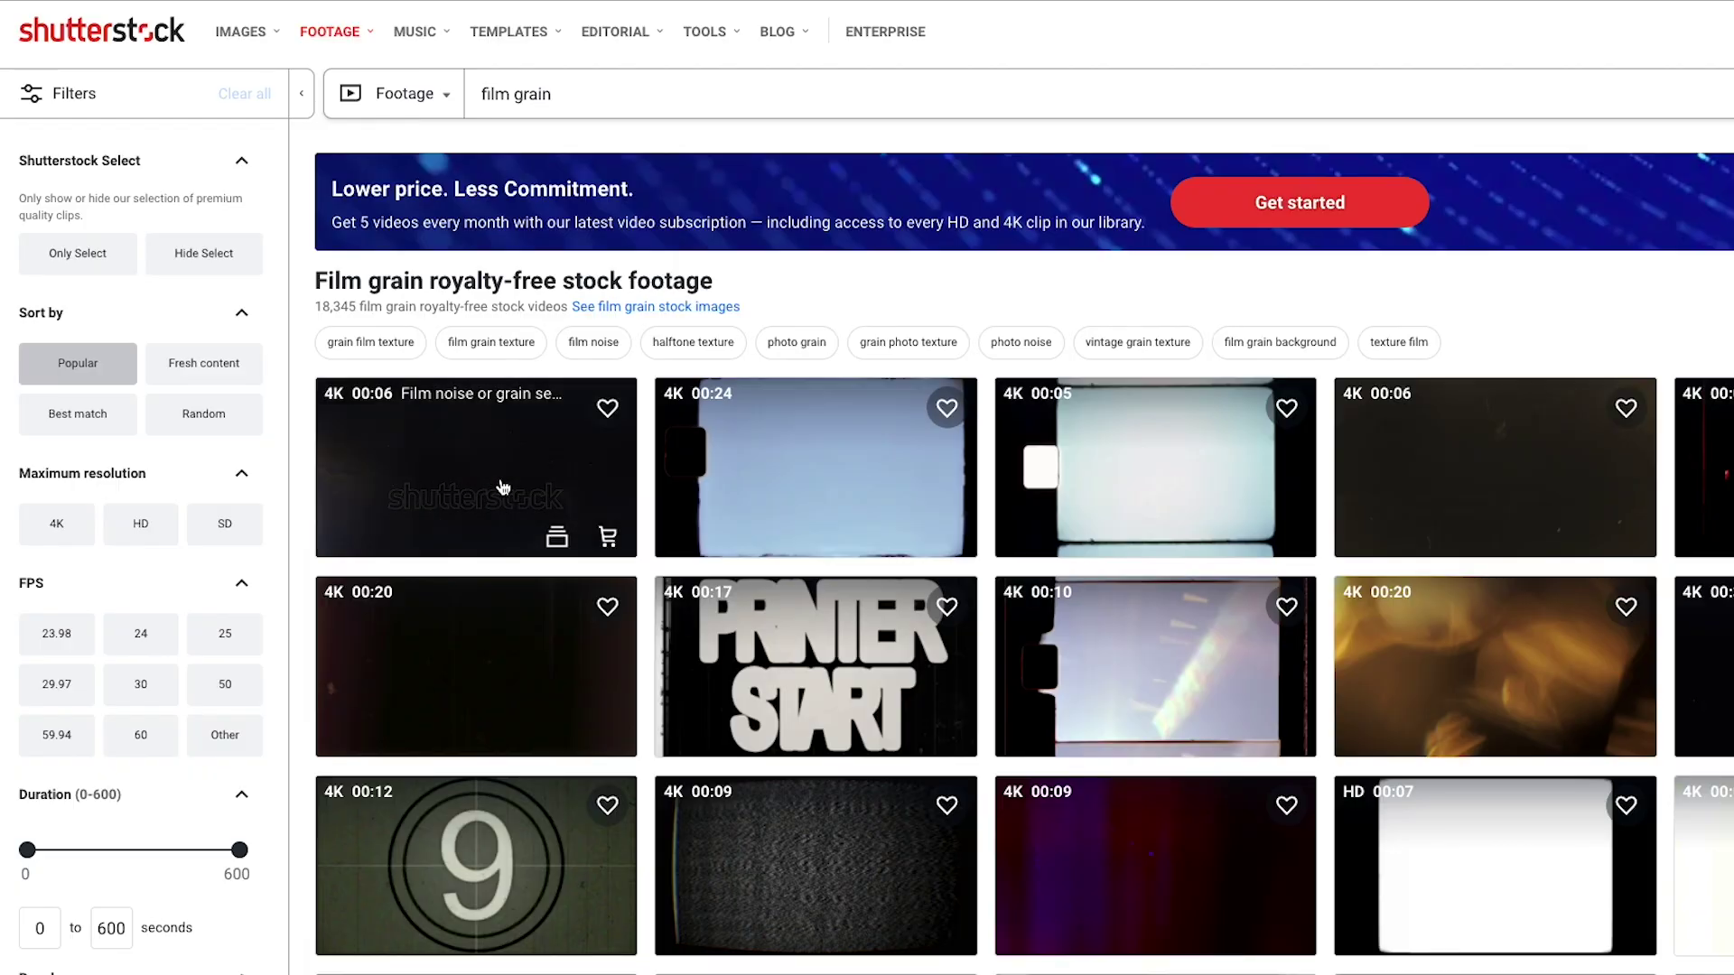
Preview the Printer Start and sepia film grain clips in the Shutterstock results
mouse_move(701, 496)
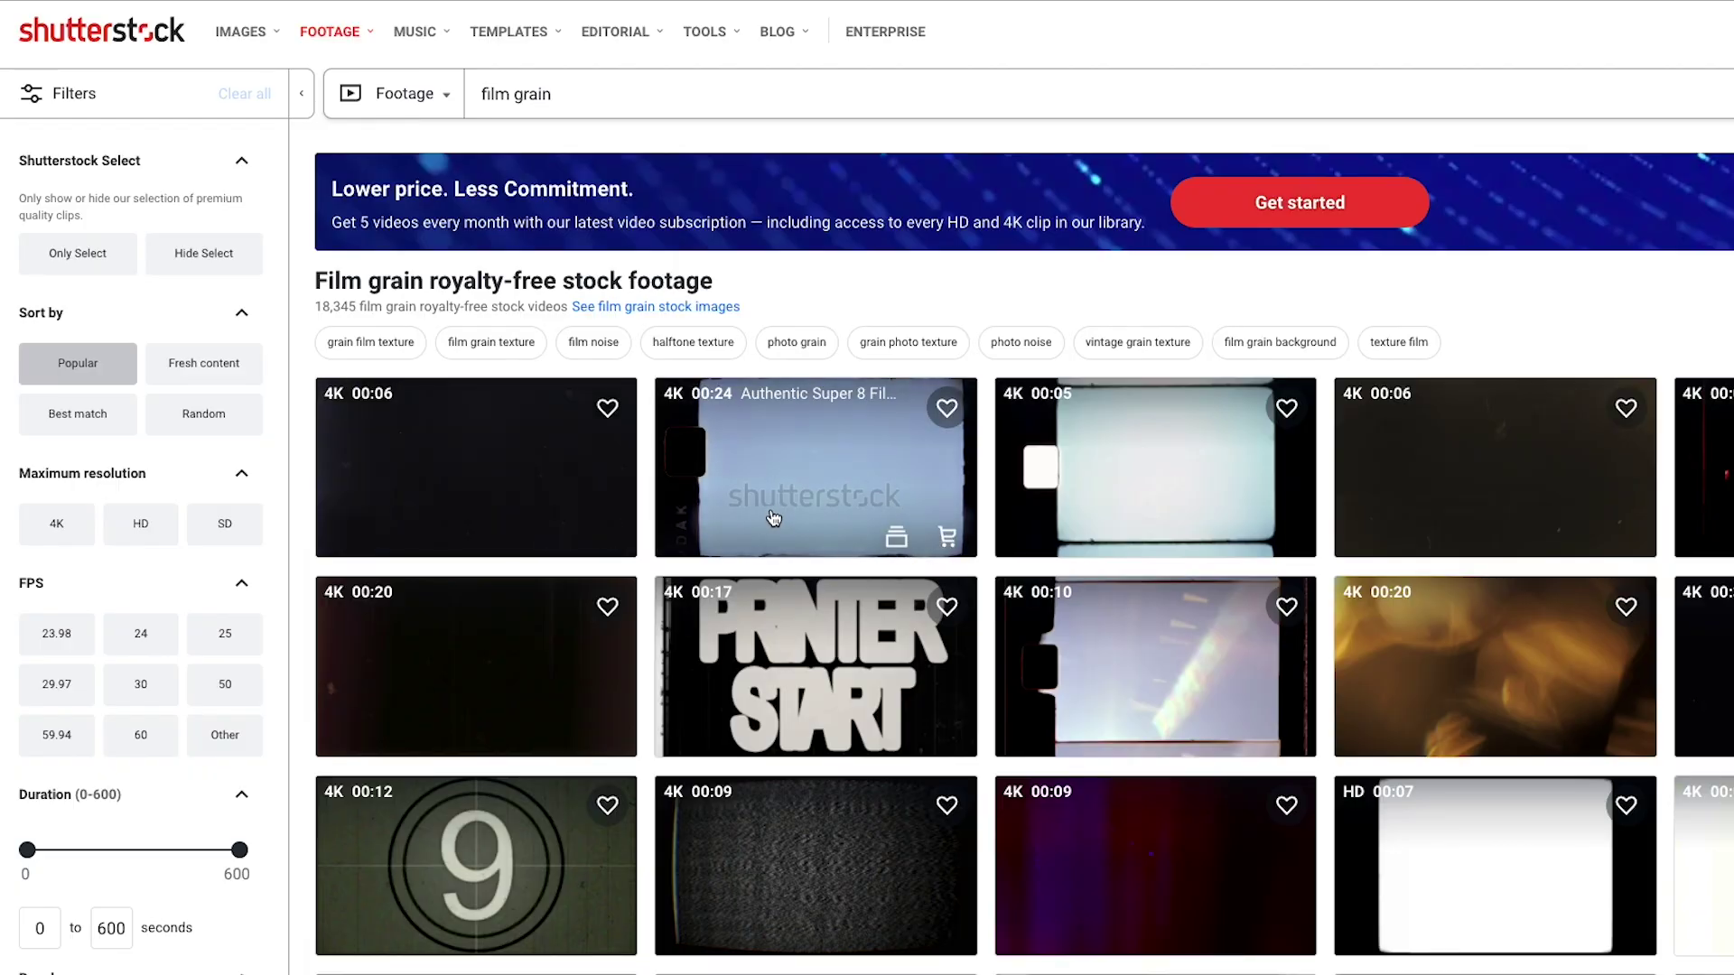
mouse_move(810, 736)
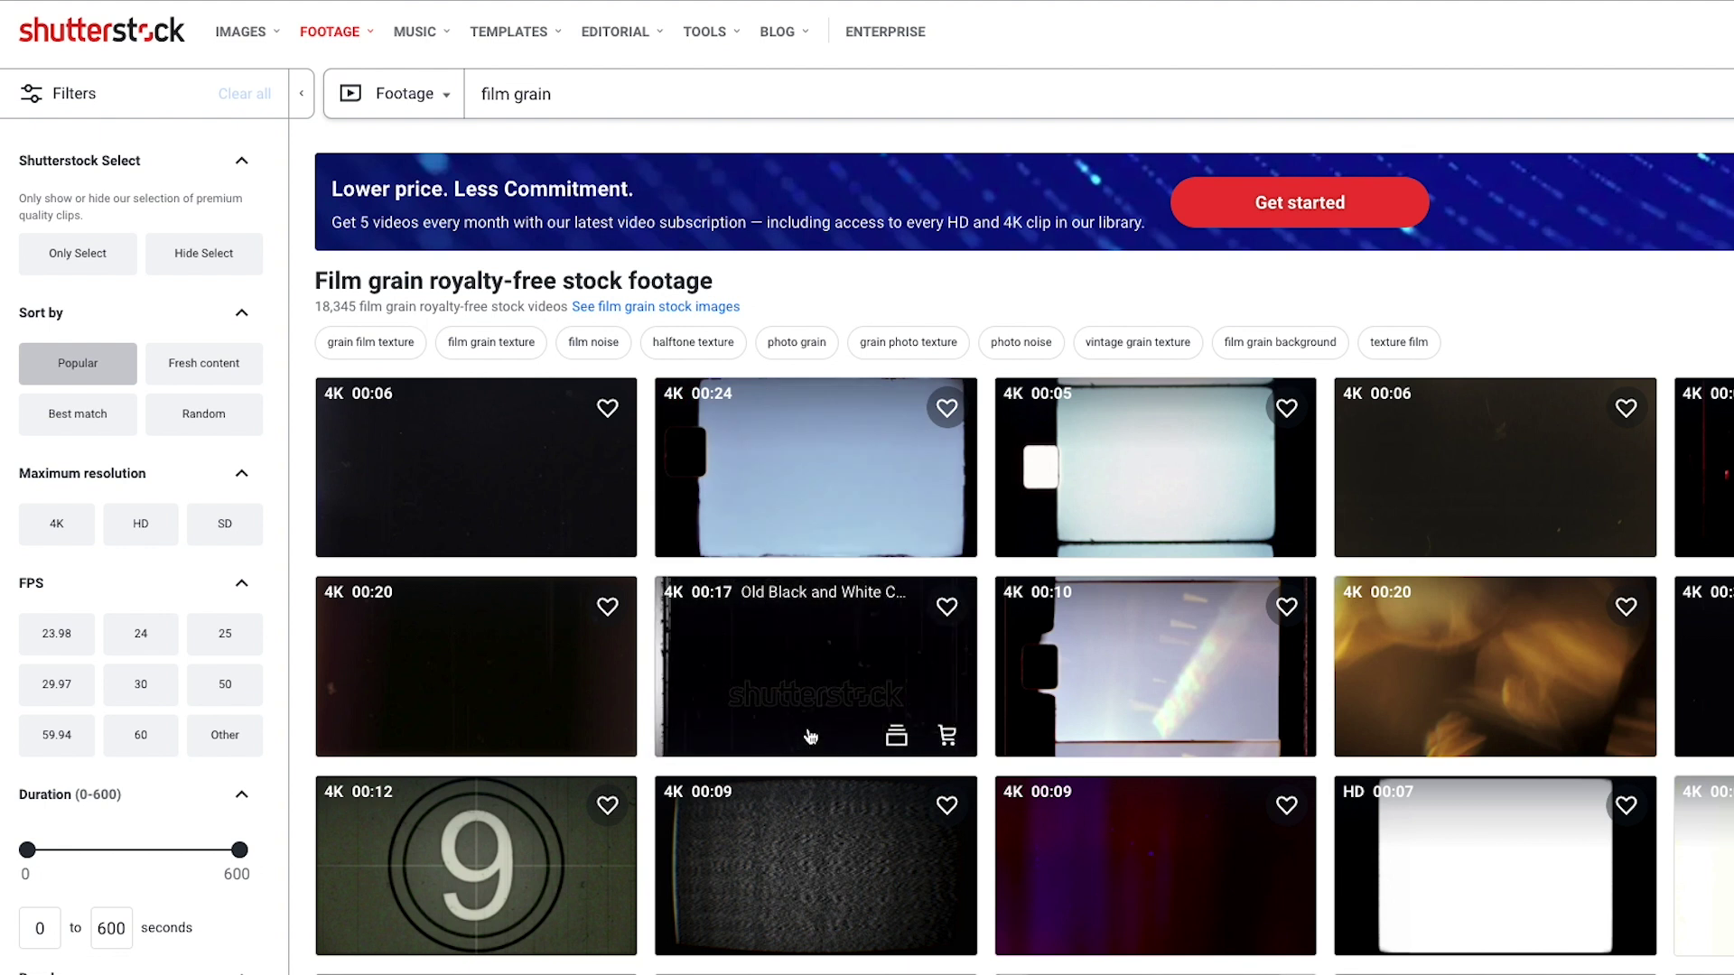
mouse_move(1414, 520)
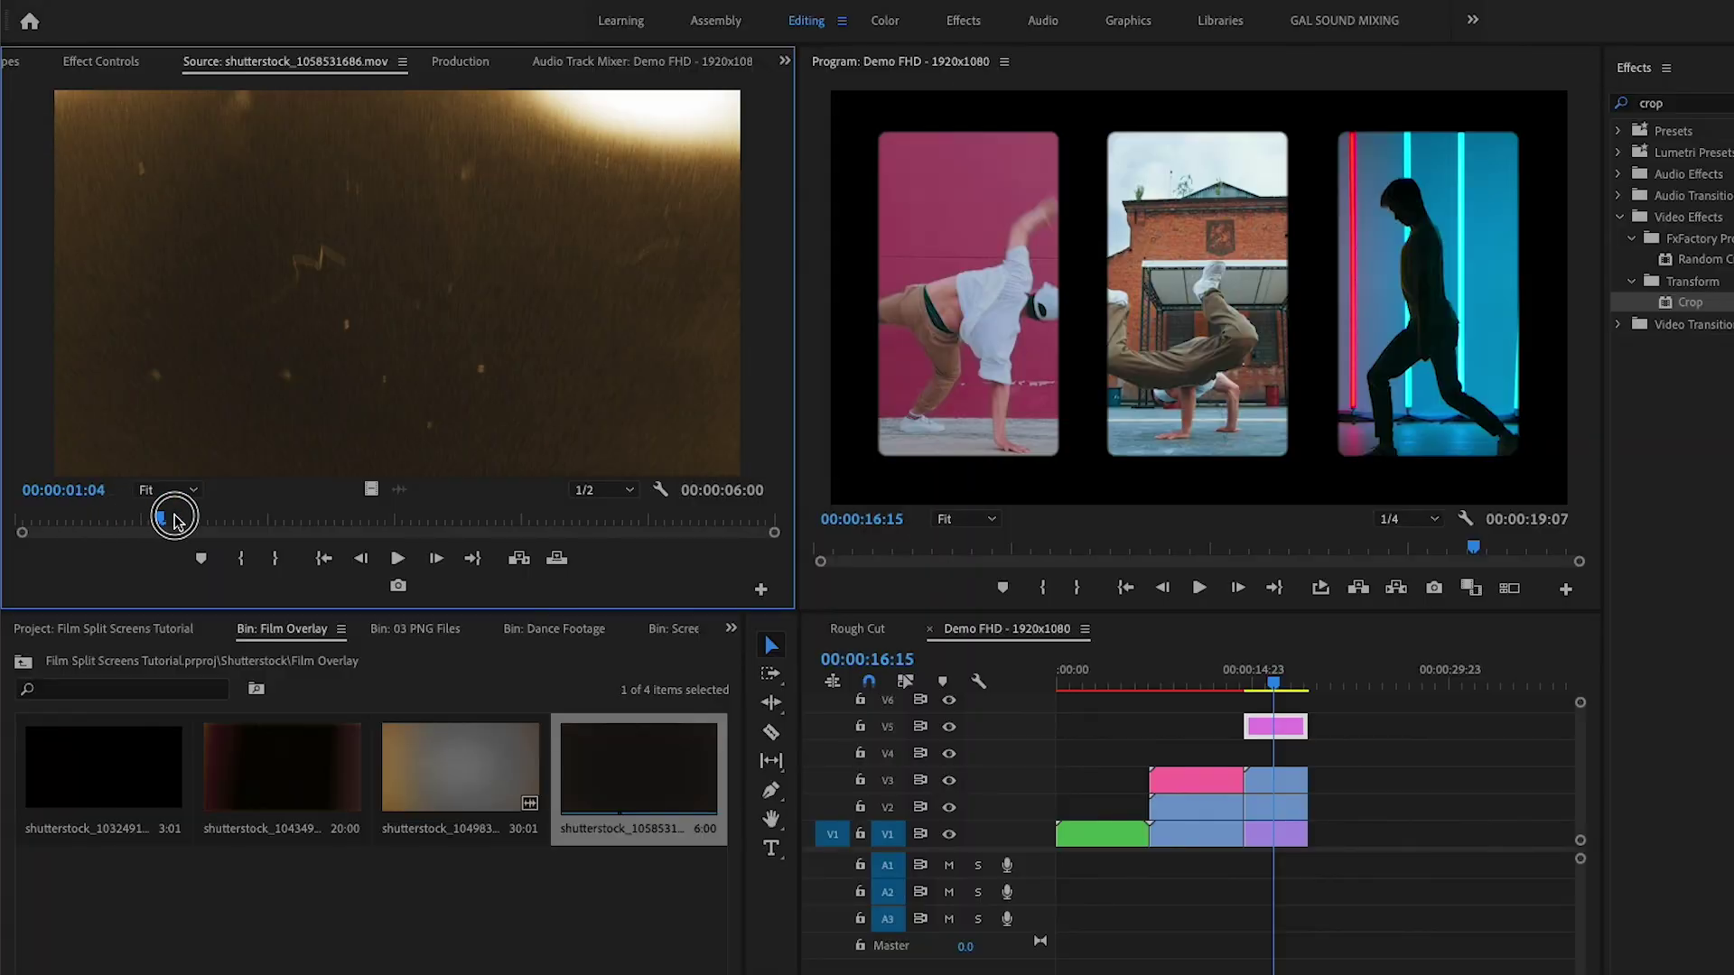
Place the grain overlay's video on V4 and set its Opacity blend mode to Screen
left_click_drag(171, 521, 231, 524)
left_click_drag(370, 498, 1274, 685)
left_click(1276, 756)
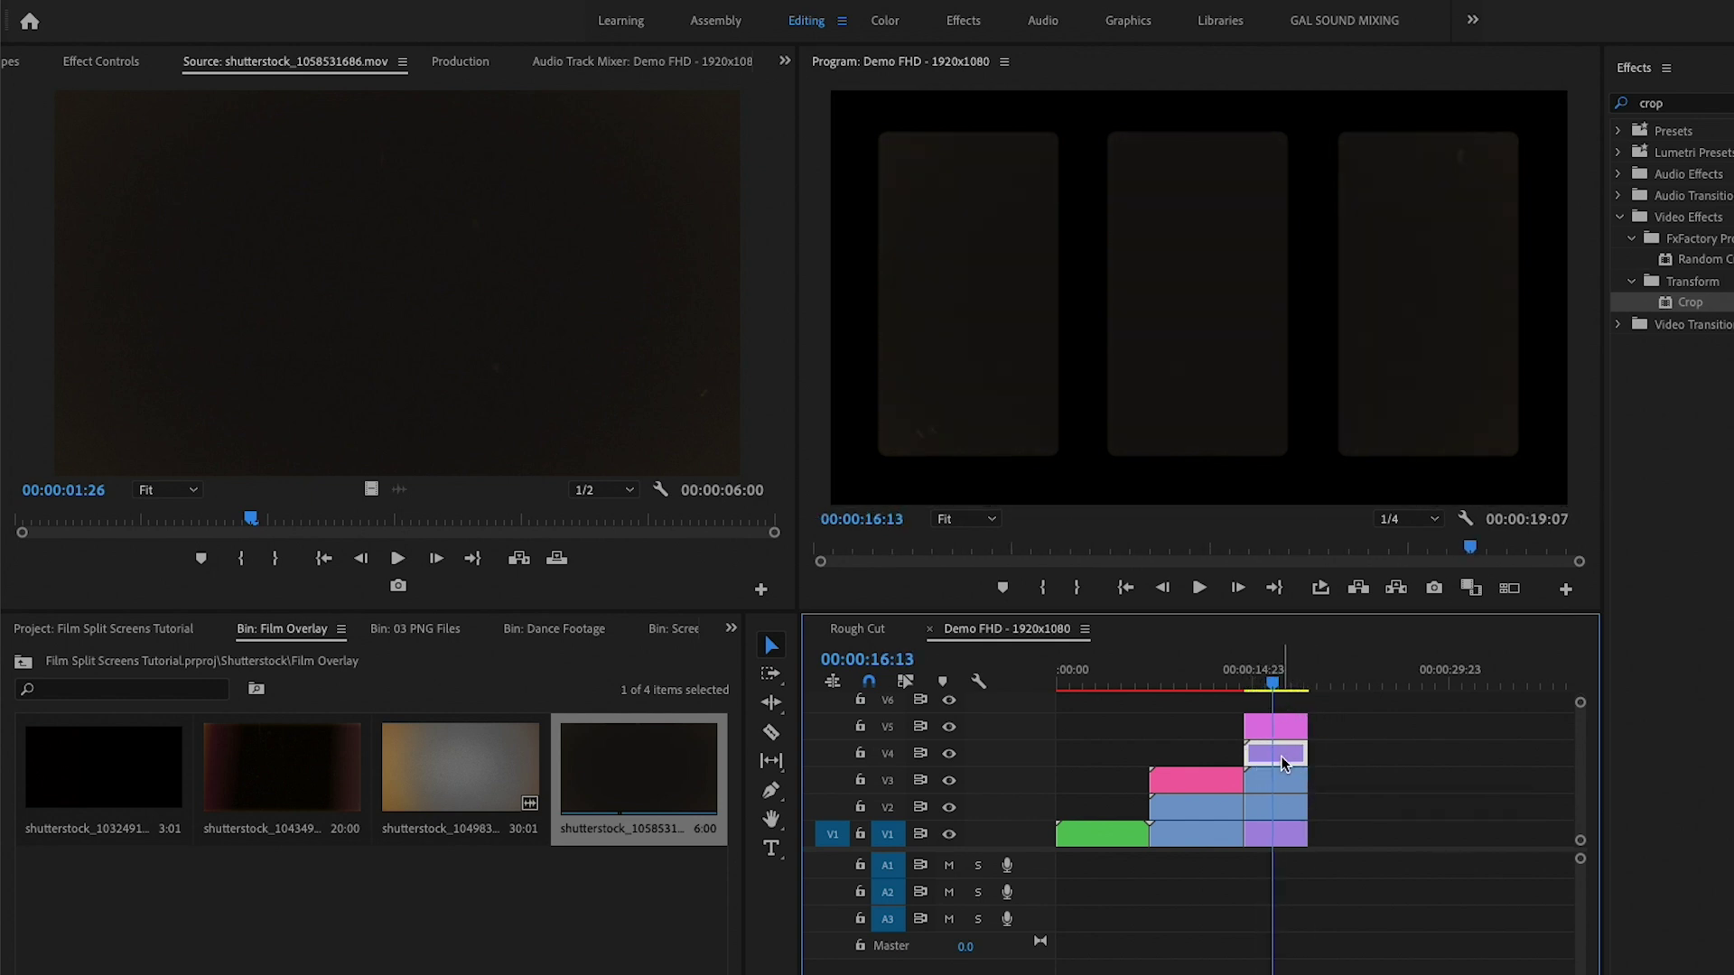
left_click(126, 69)
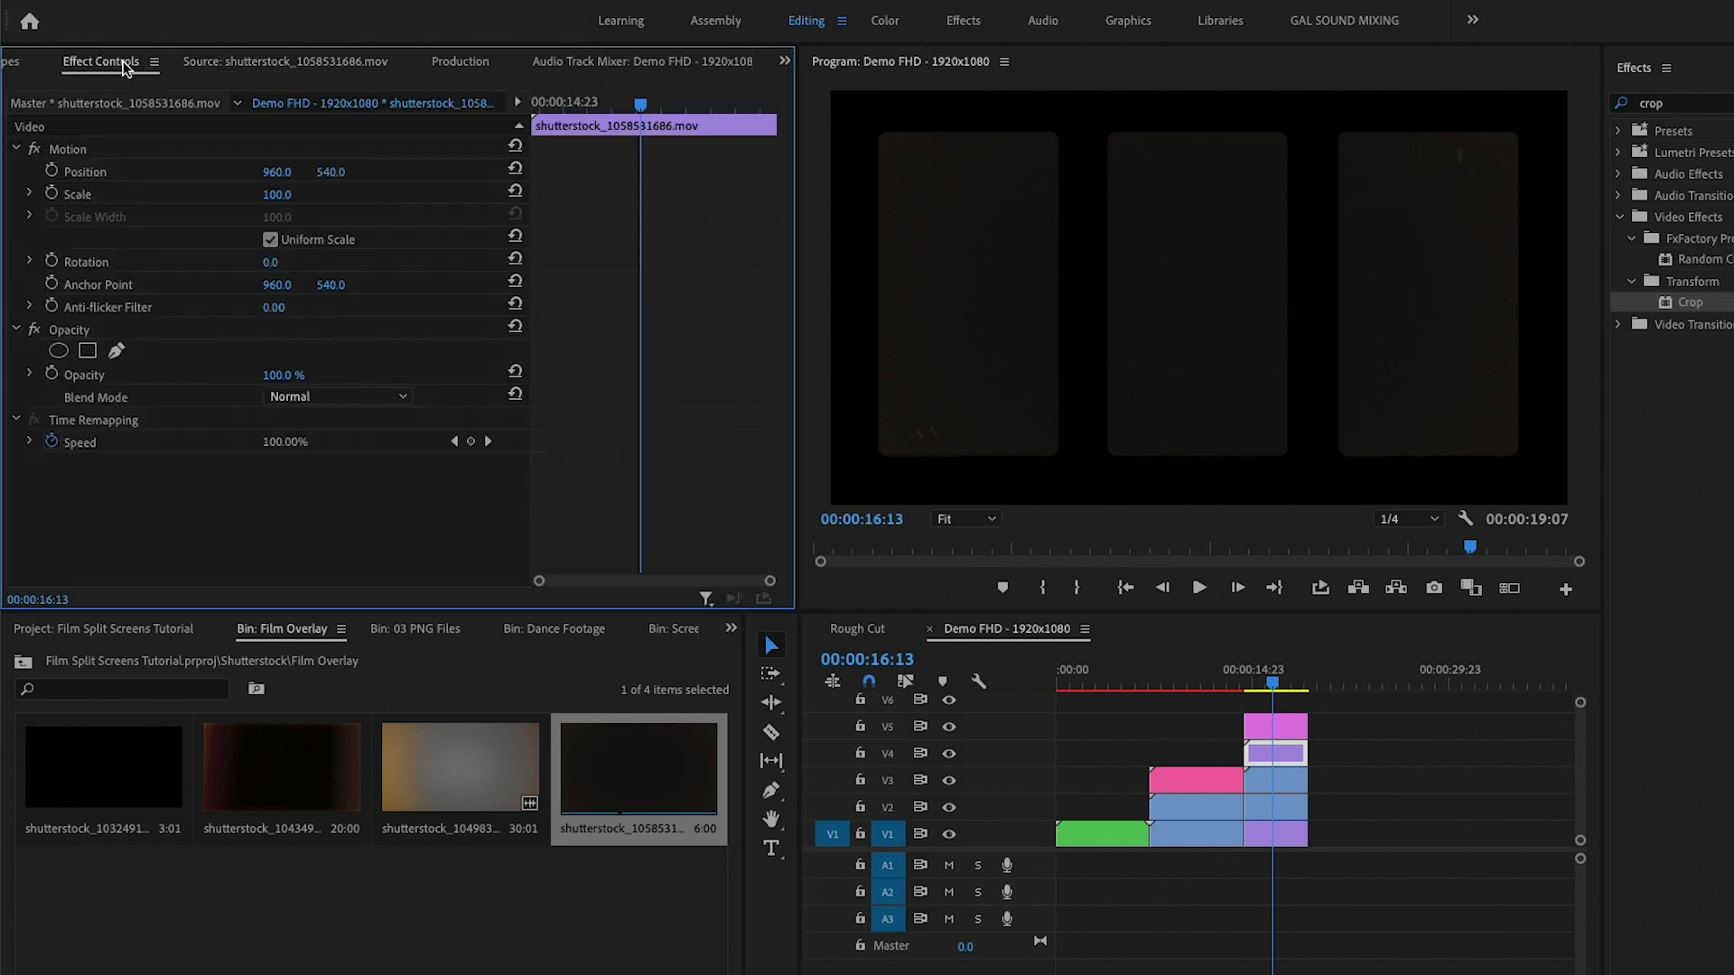
left_click(276, 399)
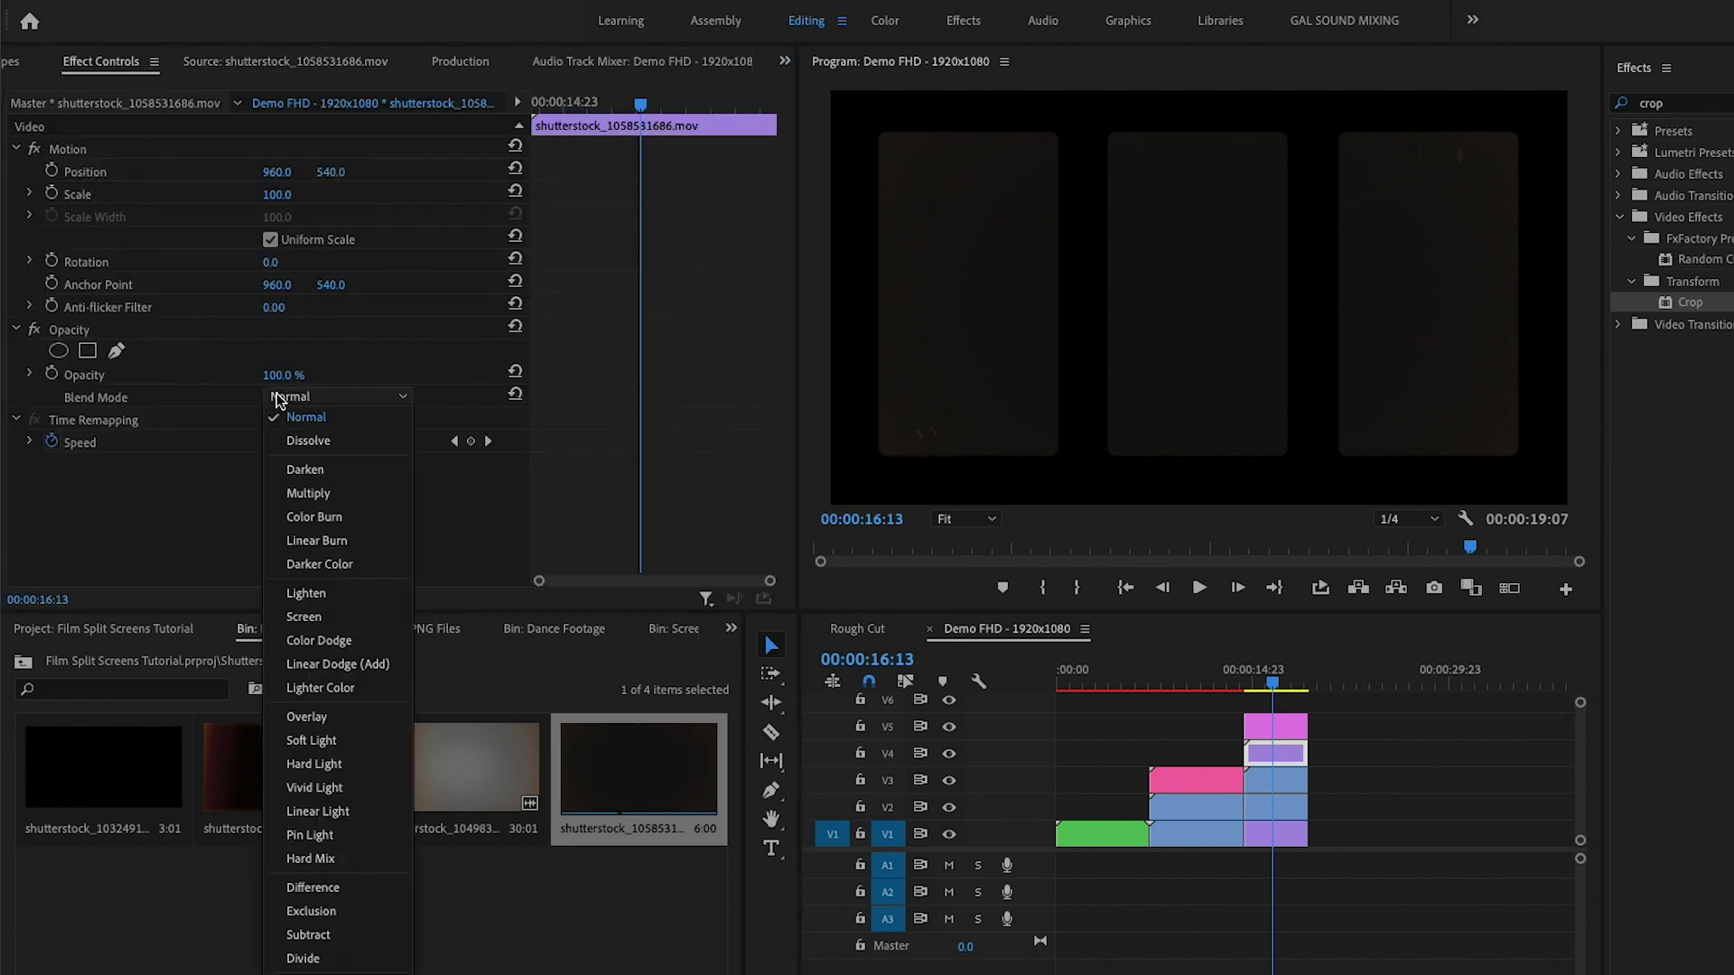
left_click(341, 614)
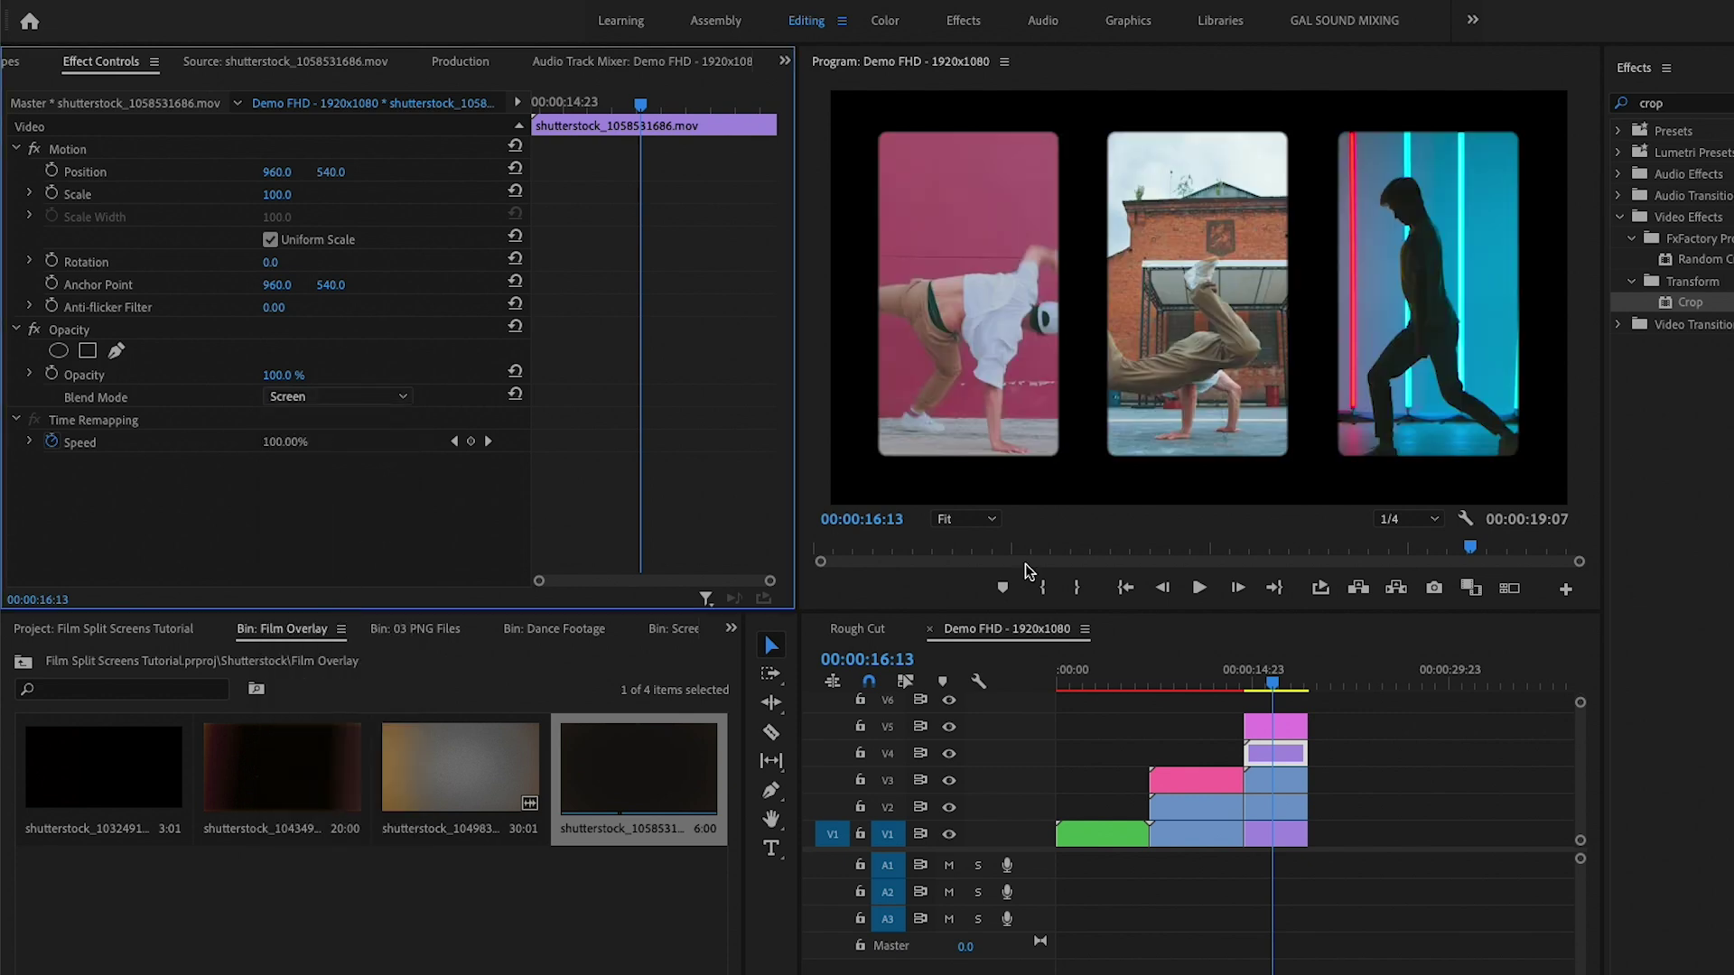
mouse_move(1293, 670)
left_mouse_down()
mouse_move(1246, 675)
mouse_move(1277, 681)
left_mouse_up()
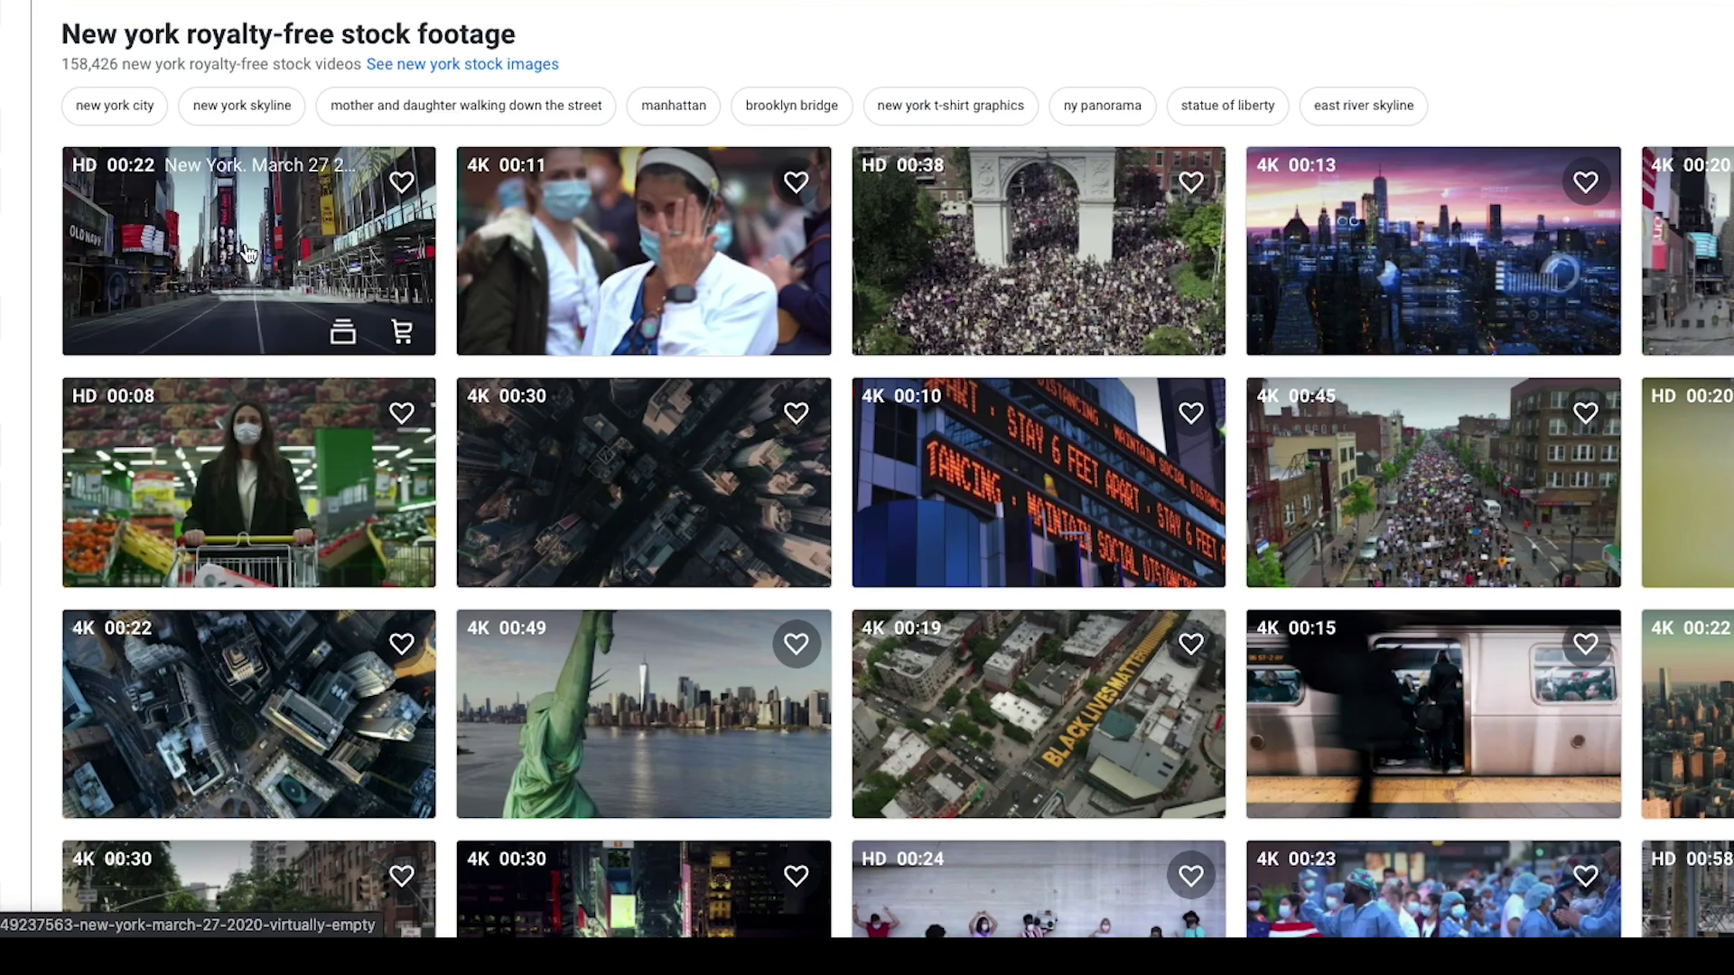
Search Shutterstock by image with Sample Photo.jpg from Downloads and scroll the desert canyon results
mouse_move(596, 275)
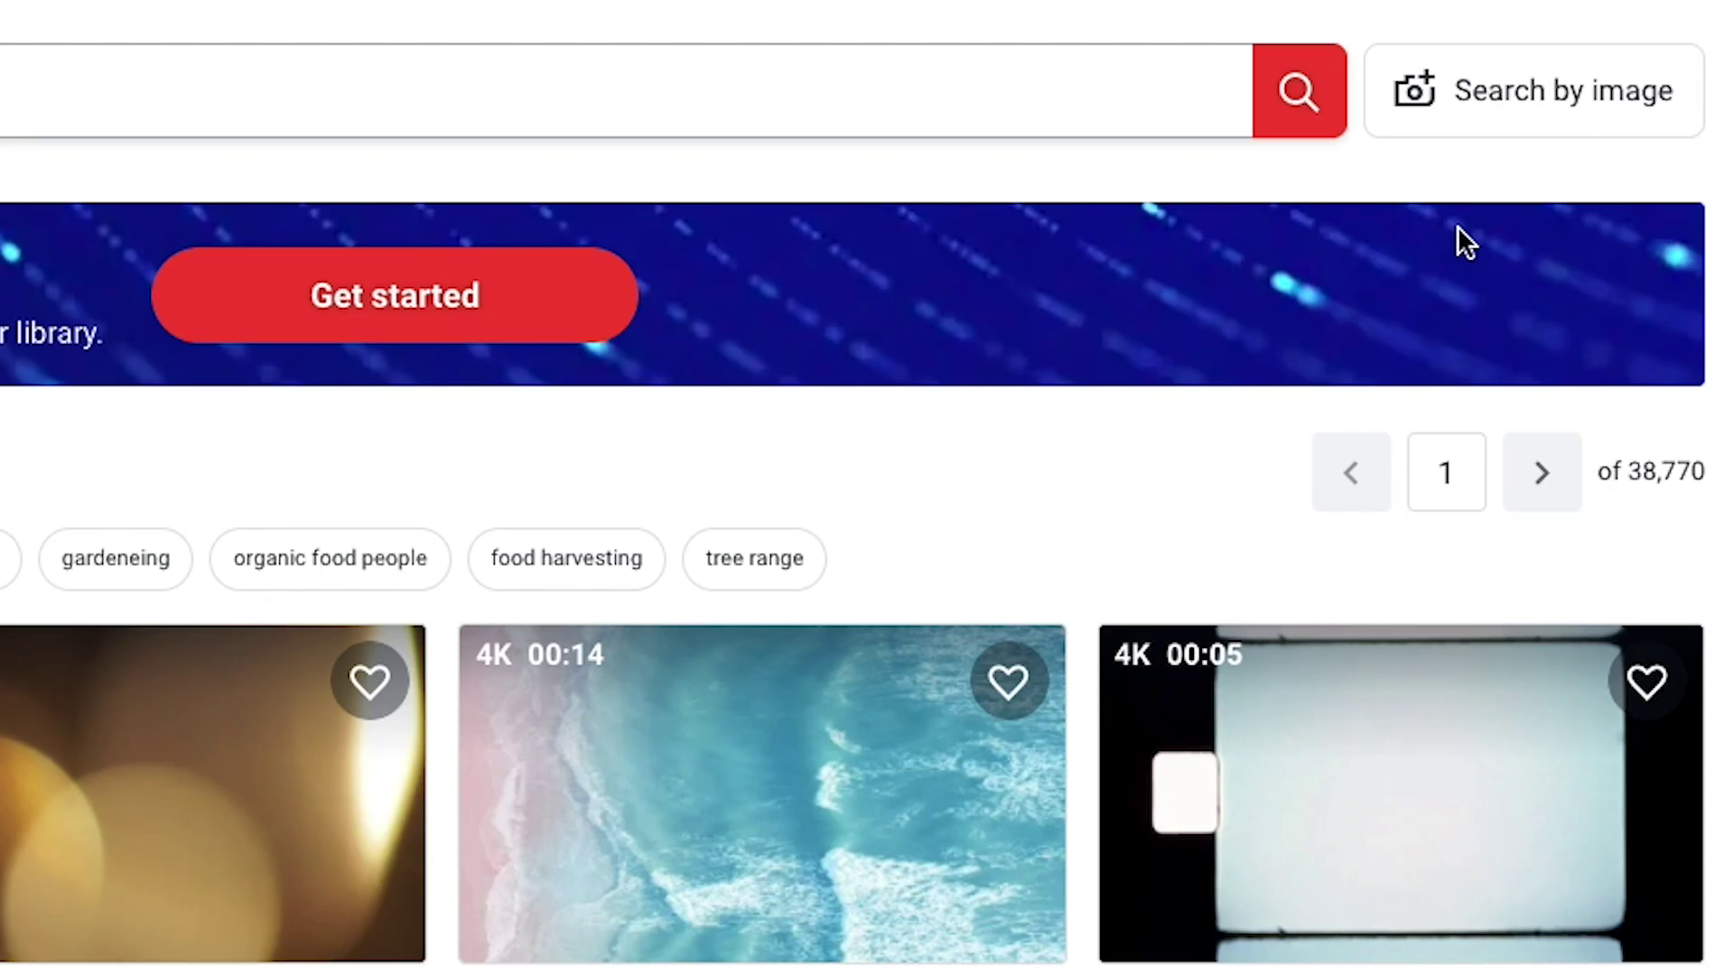
left_click(1616, 155)
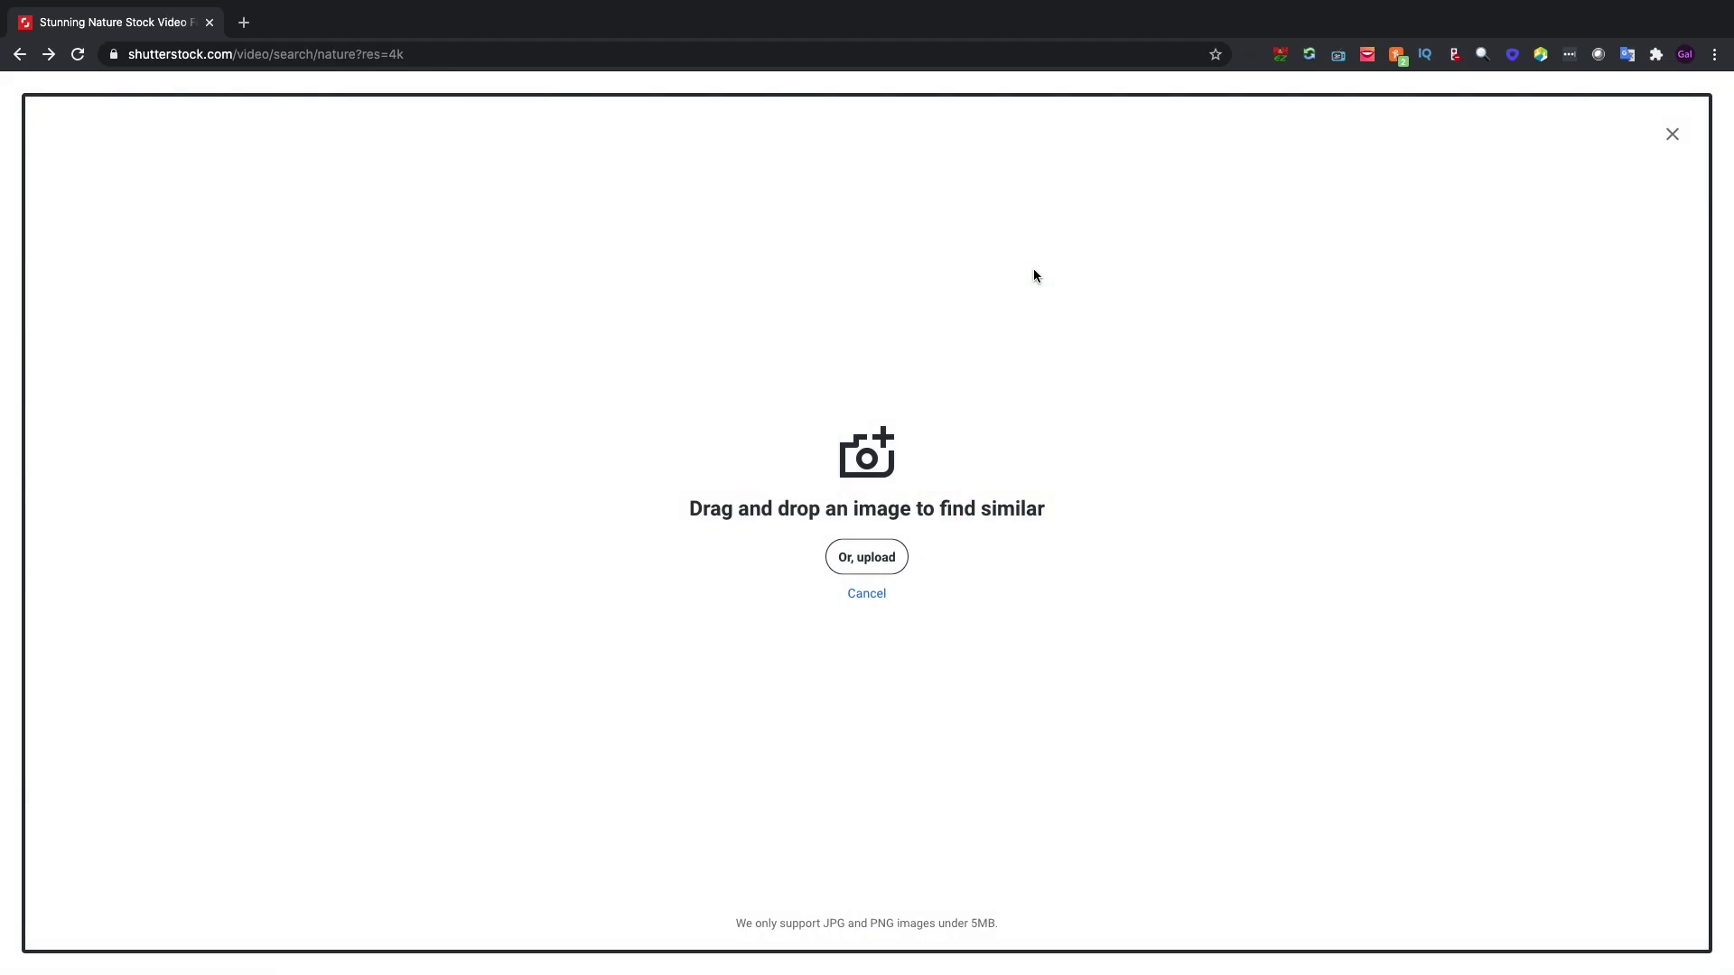
left_click(871, 564)
left_click(718, 76)
key("space")
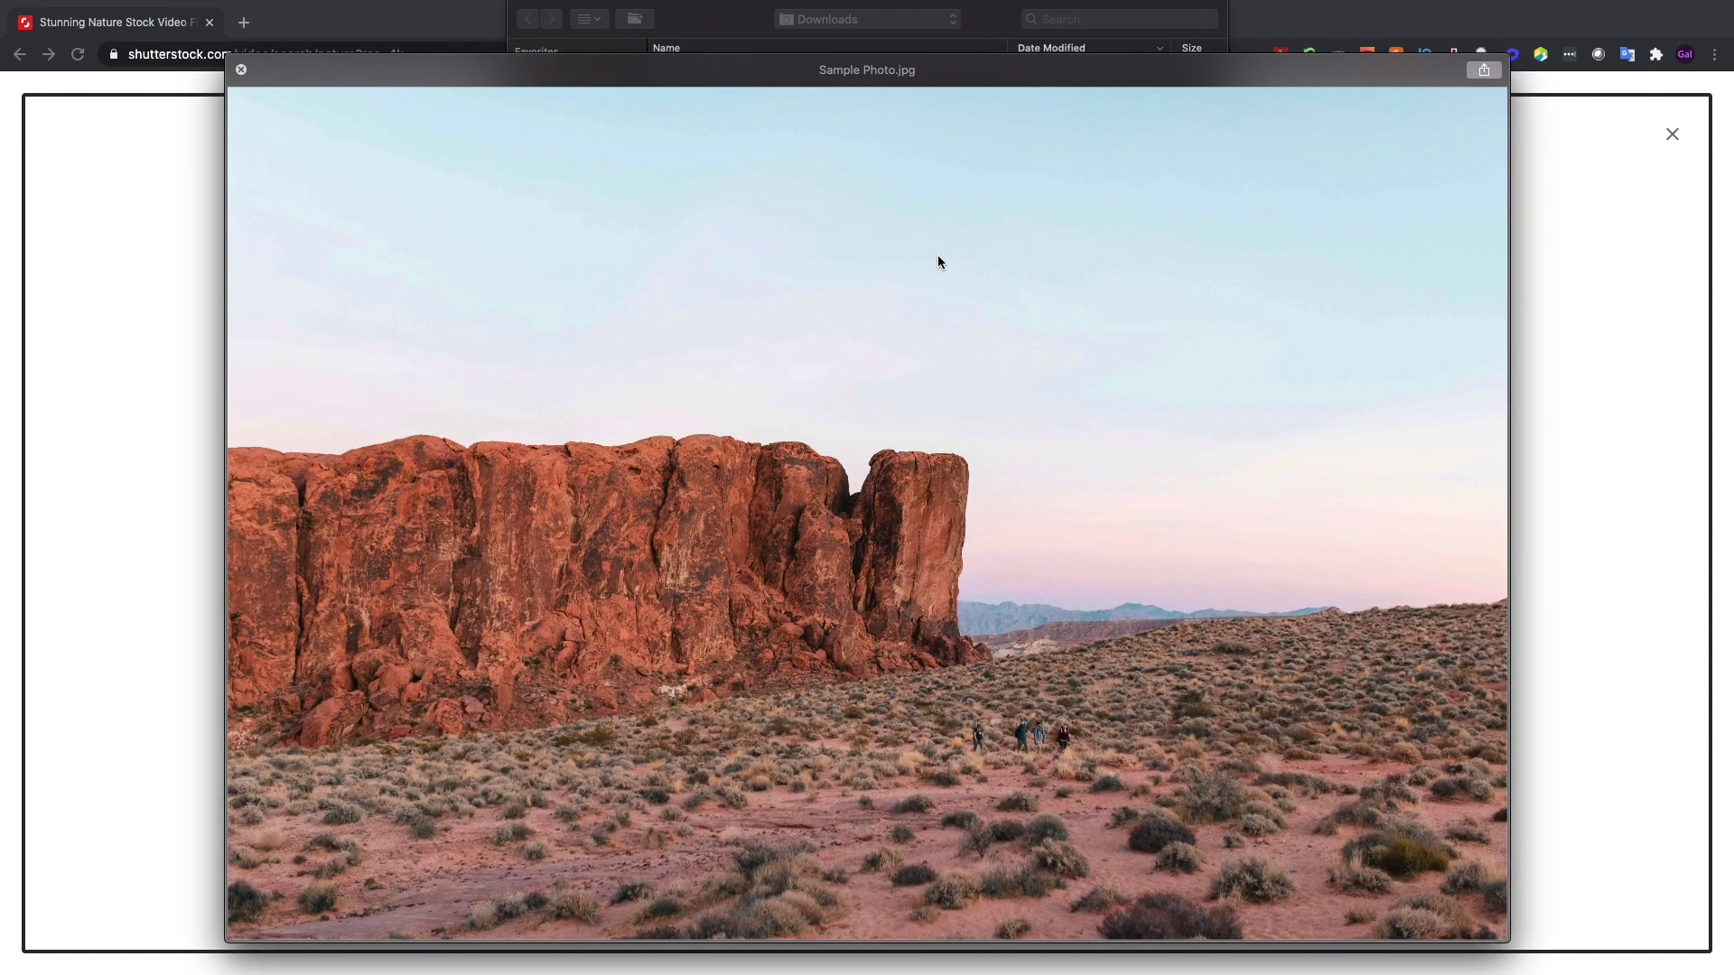
key("space")
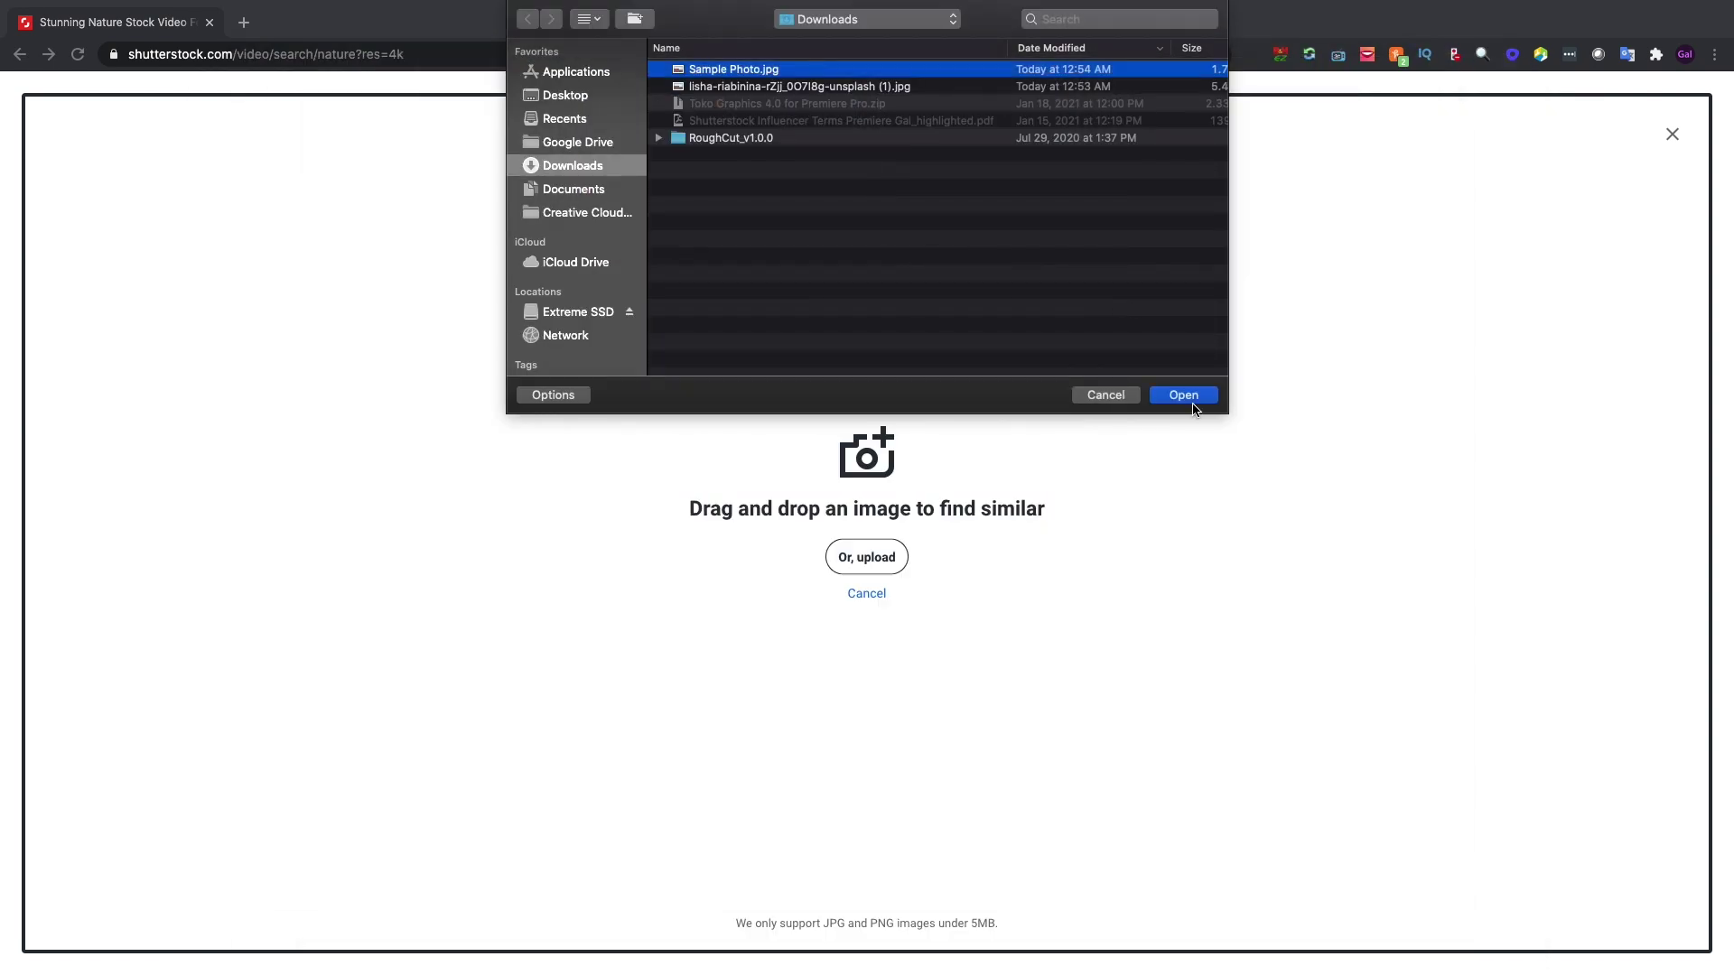
left_click(1191, 401)
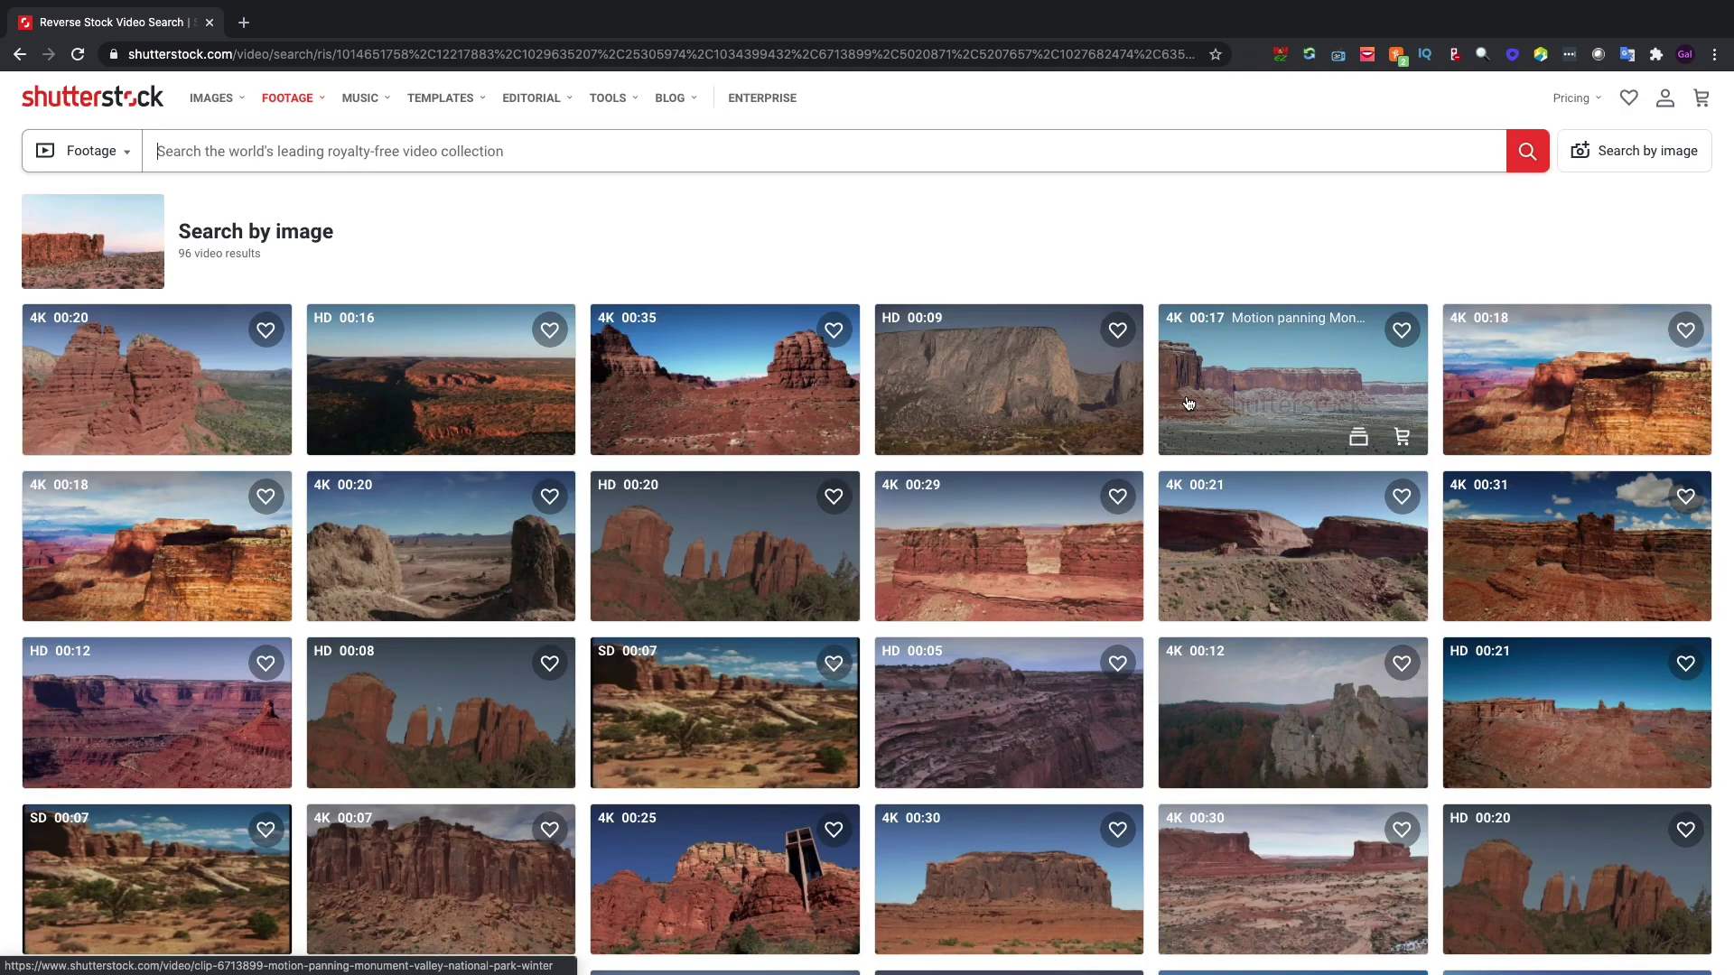
scroll(1283, 466, "down", 4)
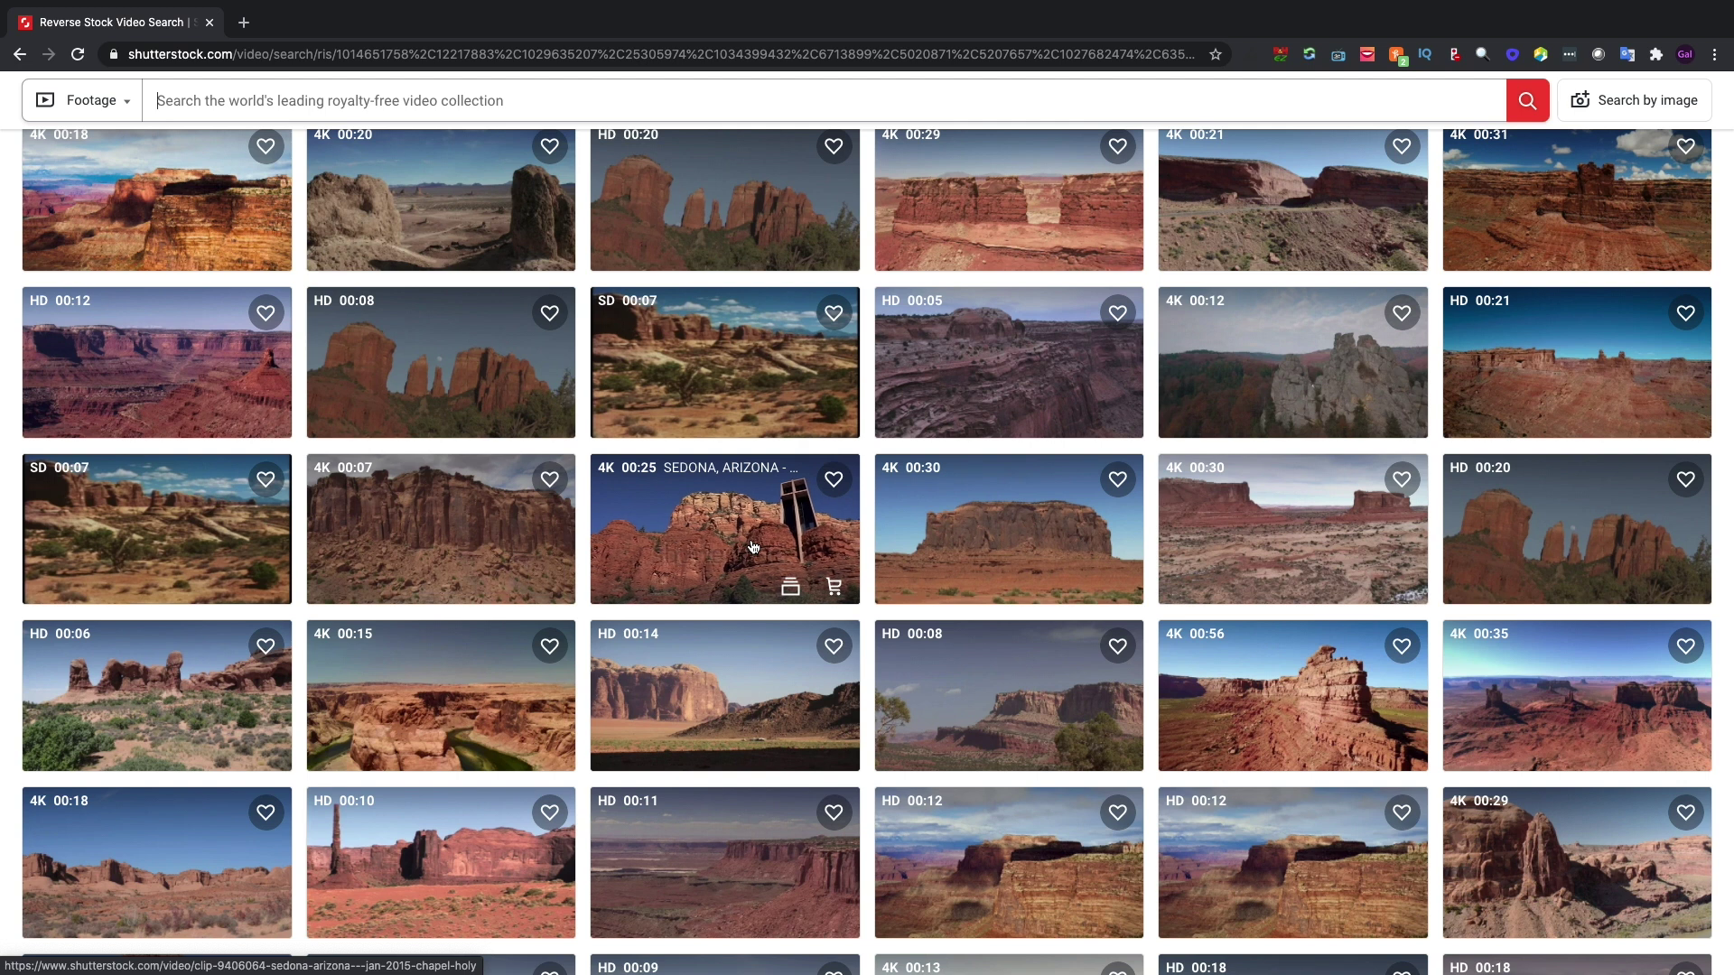
scroll(753, 547, "down", 2)
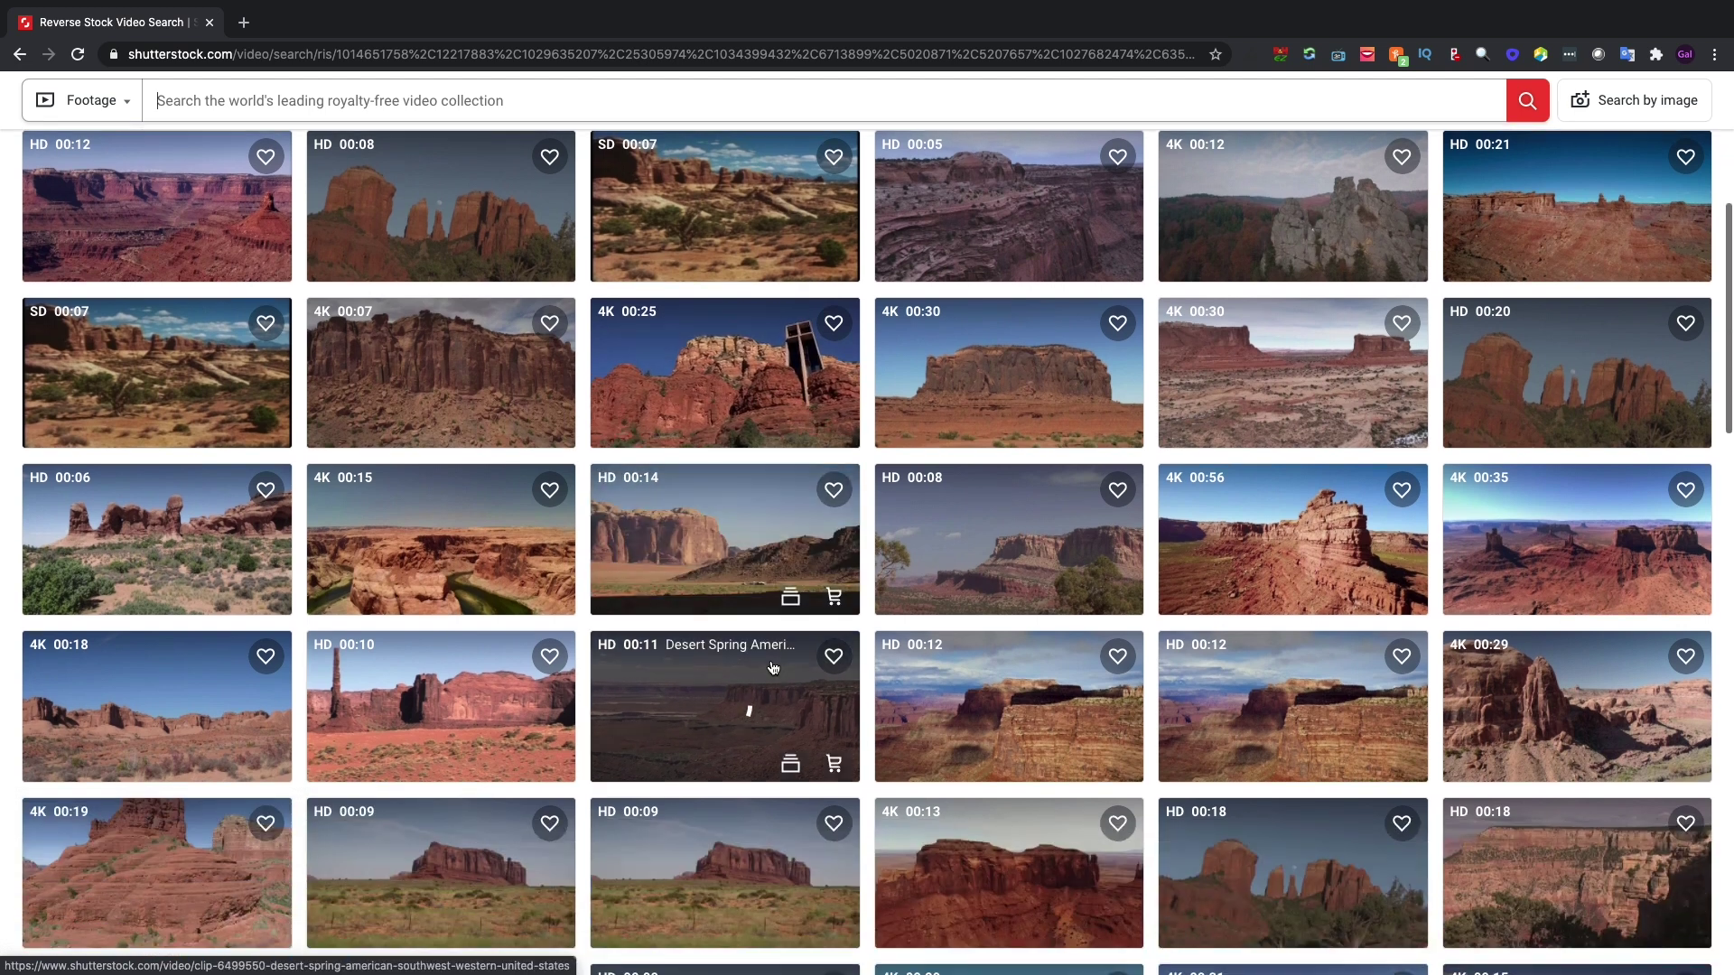
scroll(773, 668, "down", 3)
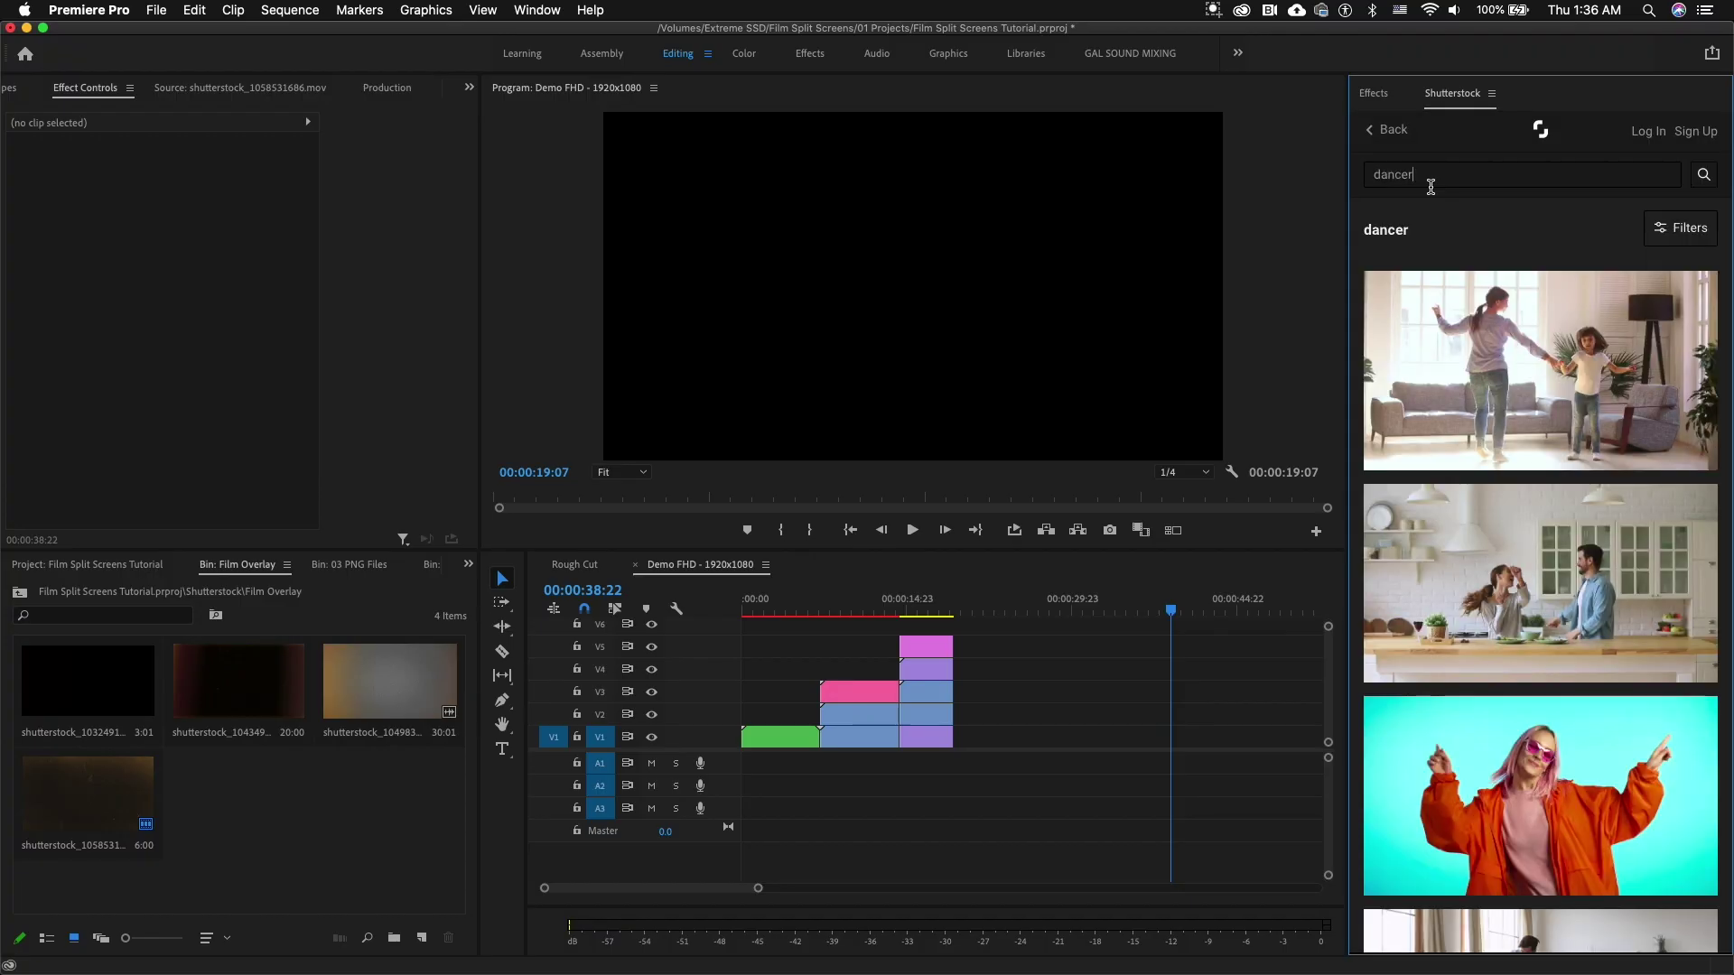
Insert a preview of the pink-haired woman dancing clip from the Shutterstock dancer results
mouse_move(1504, 416)
scroll(1505, 416, "down", 3)
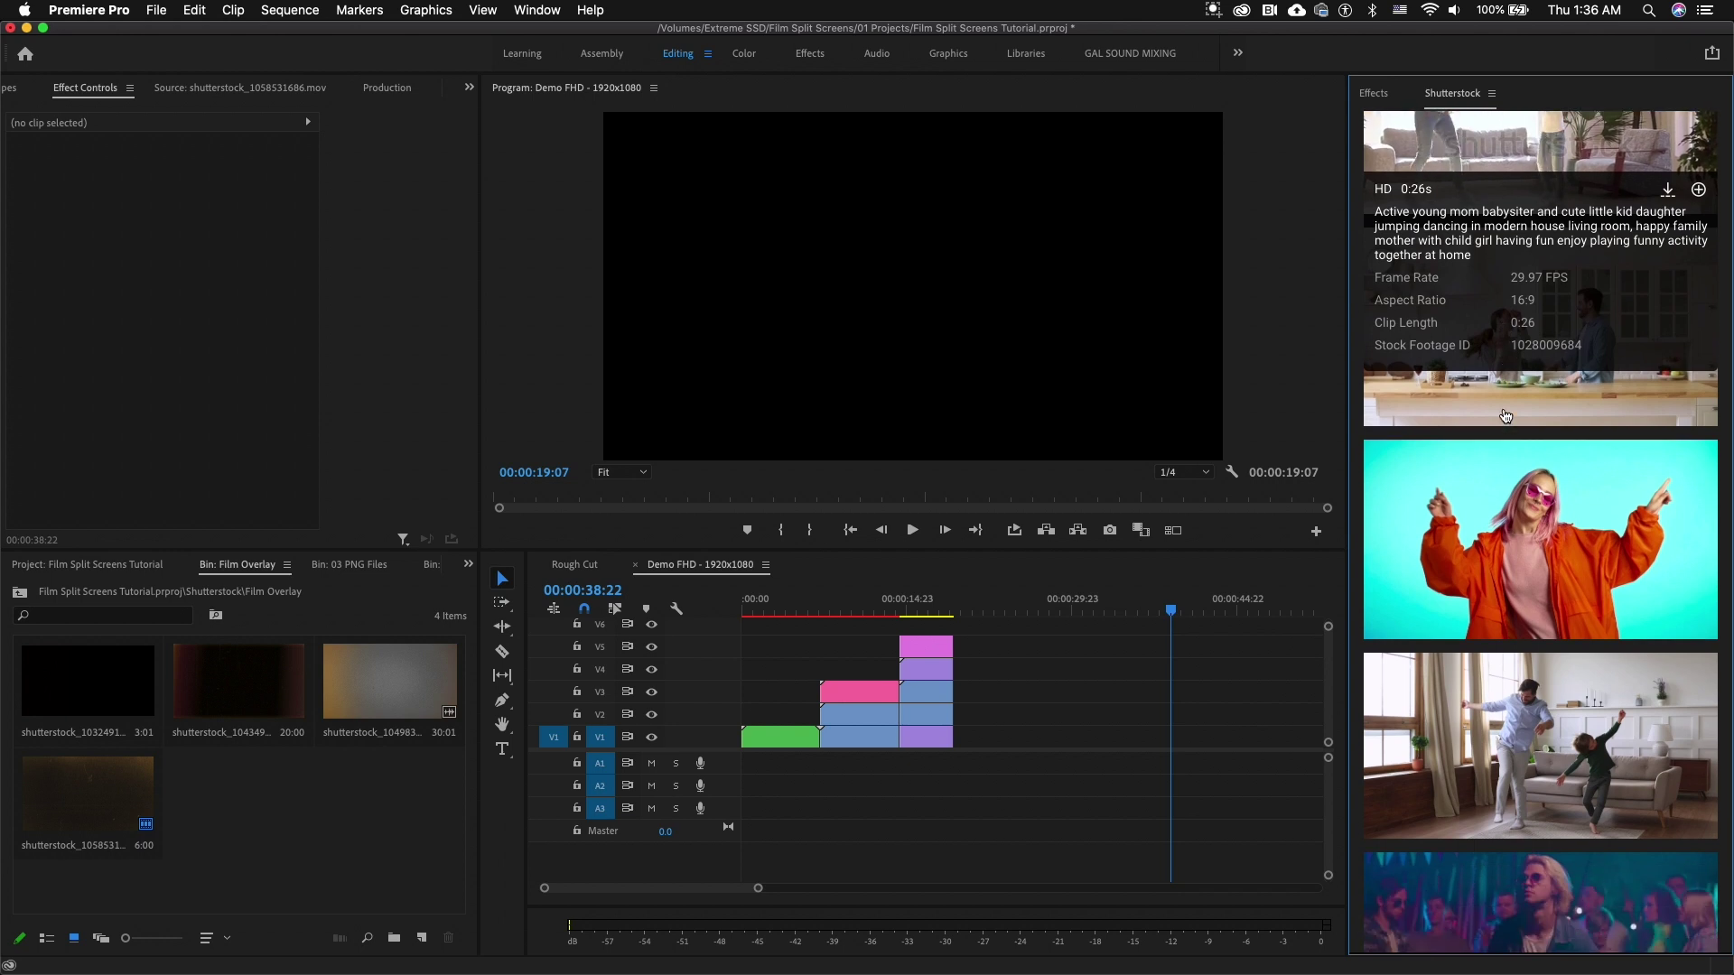
left_click(1570, 546)
scroll(1570, 486, "up", 3)
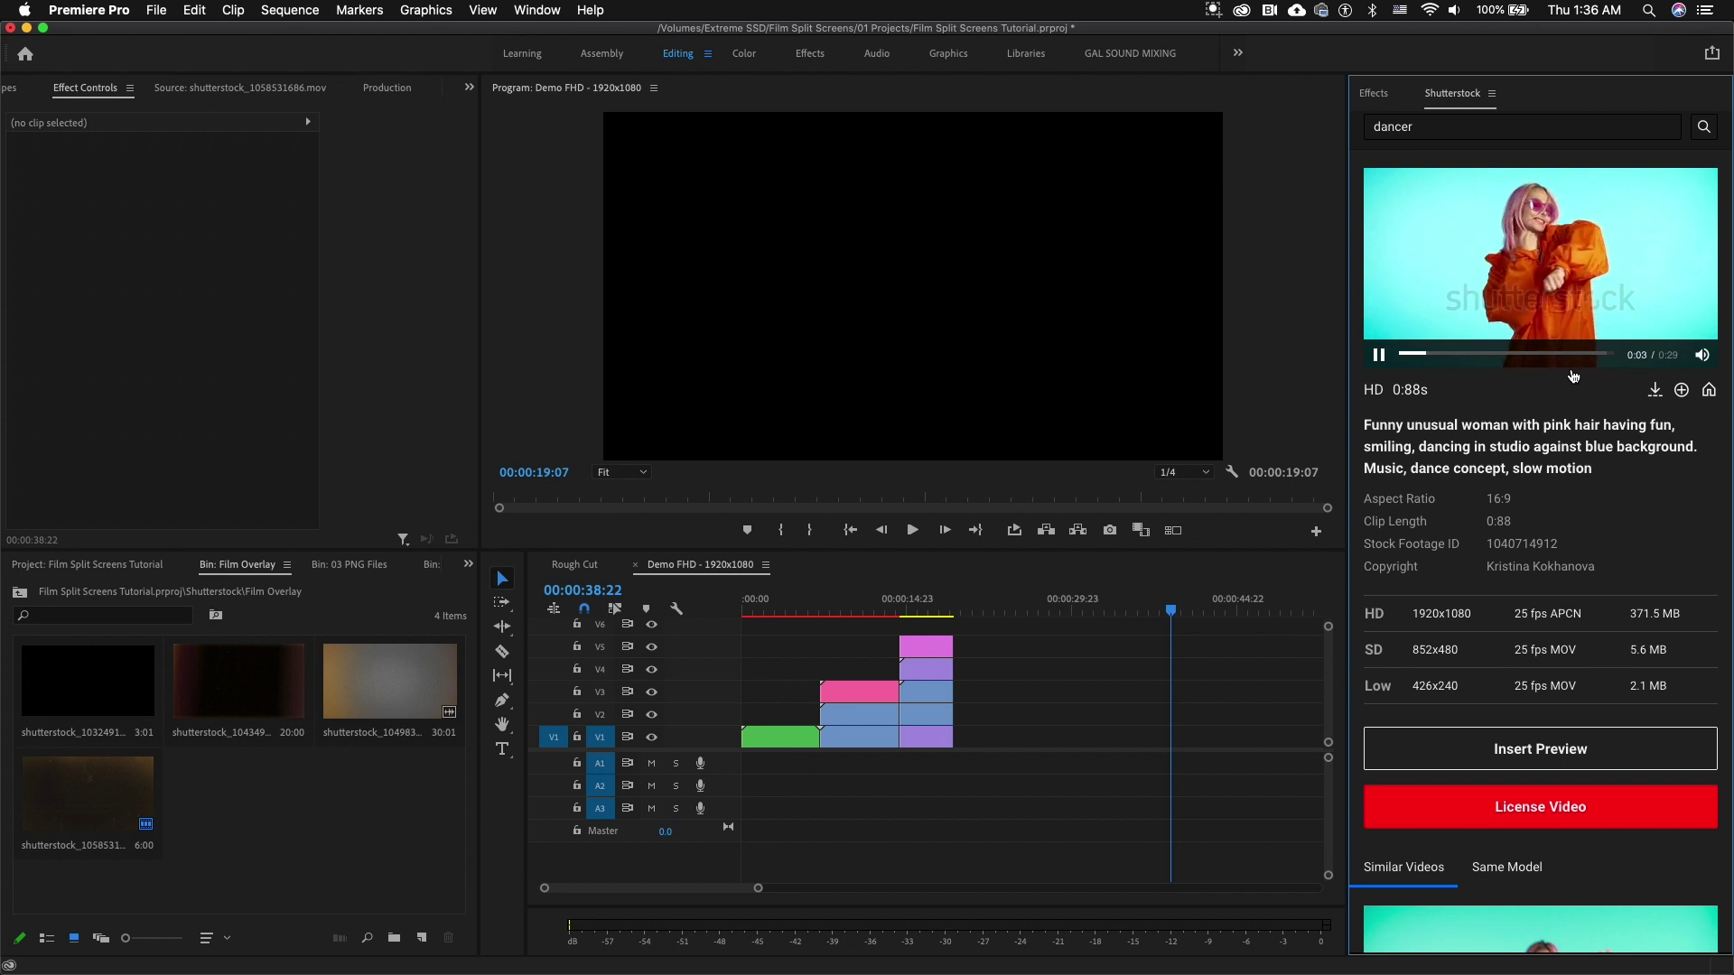
scroll(1572, 376, "down", 3)
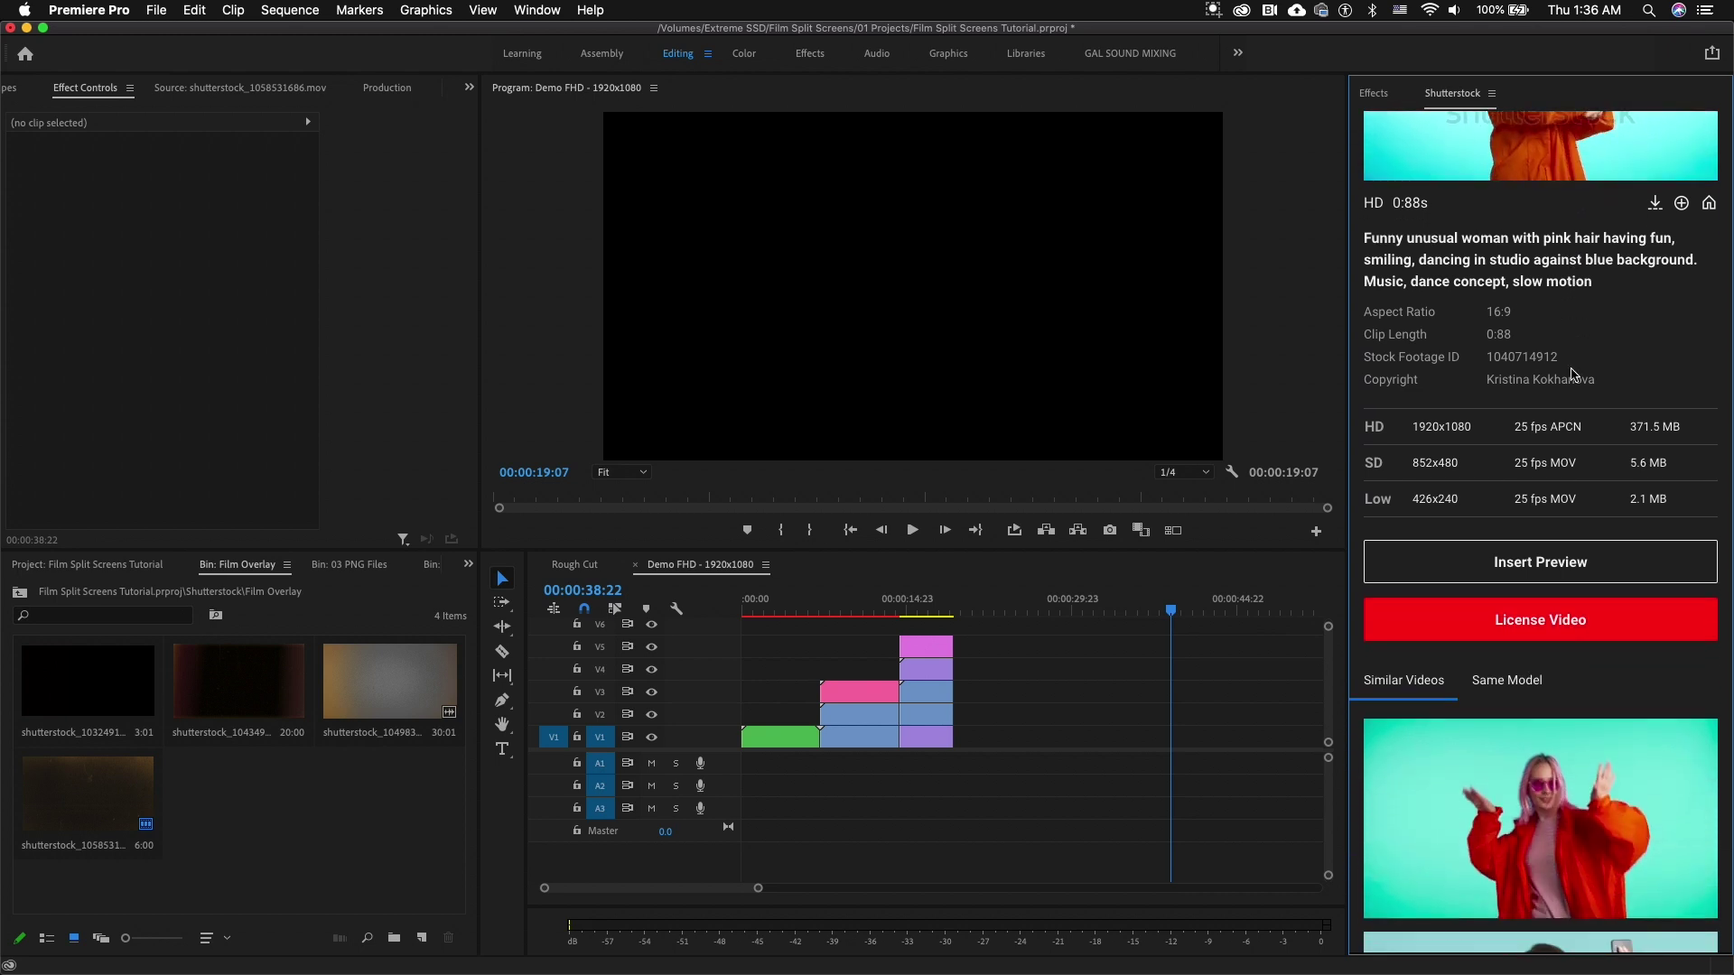
left_click(1561, 565)
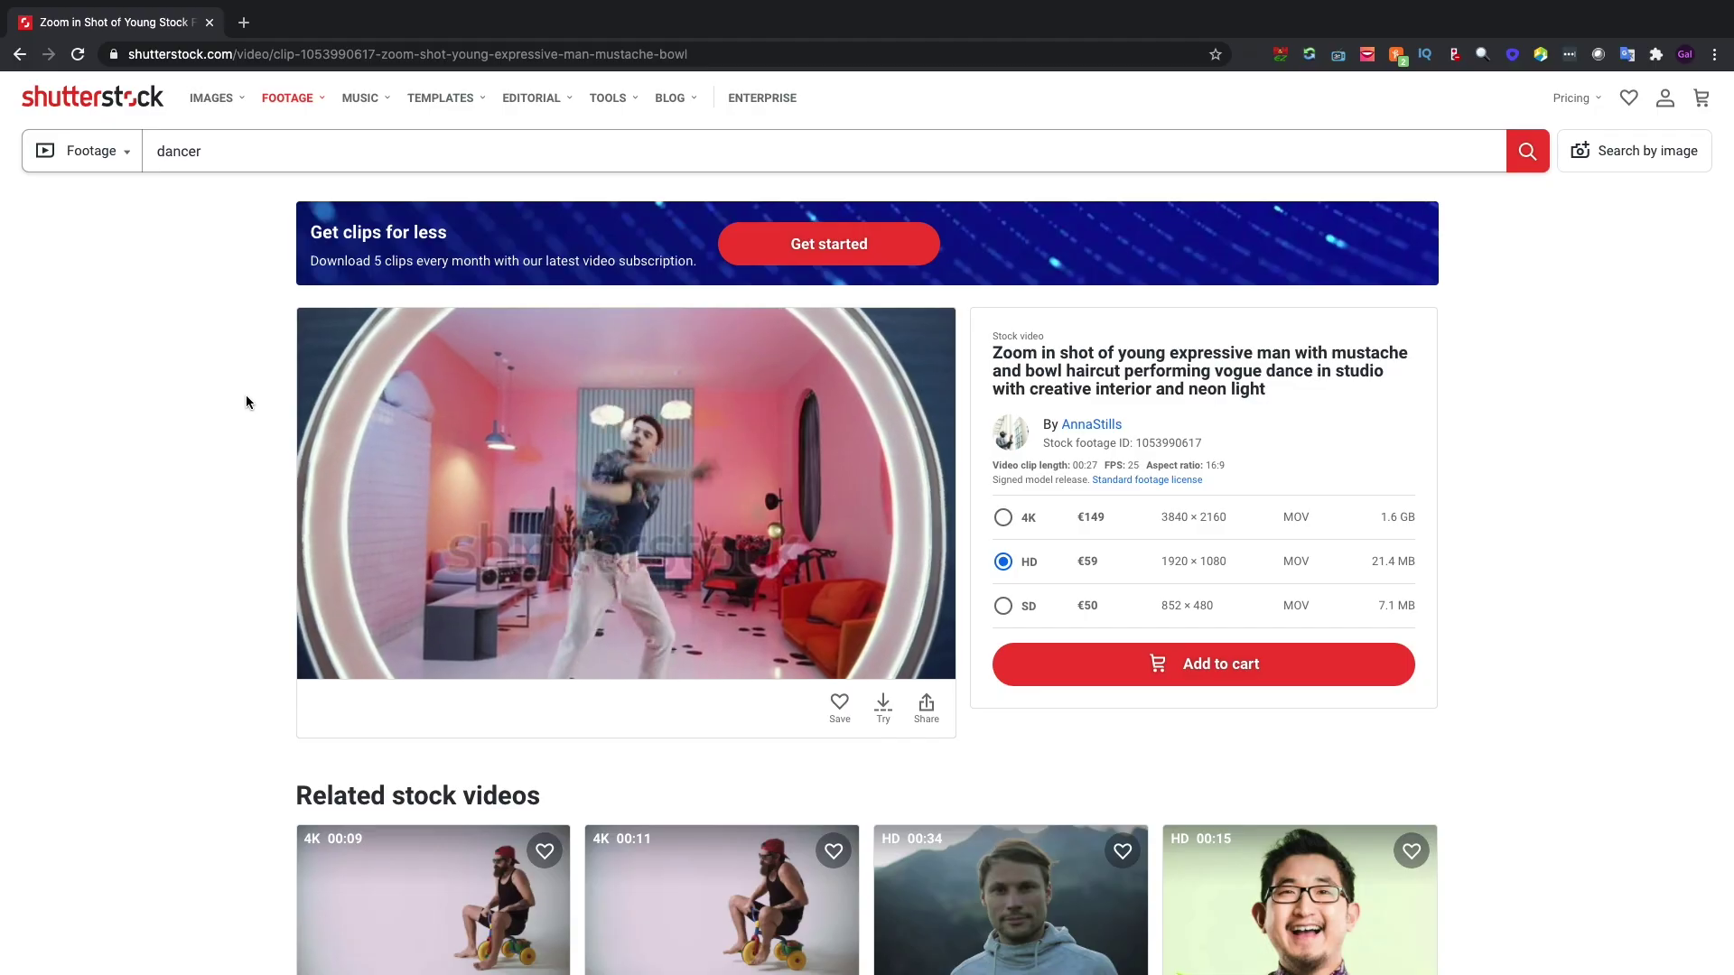
Scroll from the vogue clip page down through the music library's Genres list to Dance / Techno
scroll(246, 397, "down", 4)
scroll(245, 402, "down", 5)
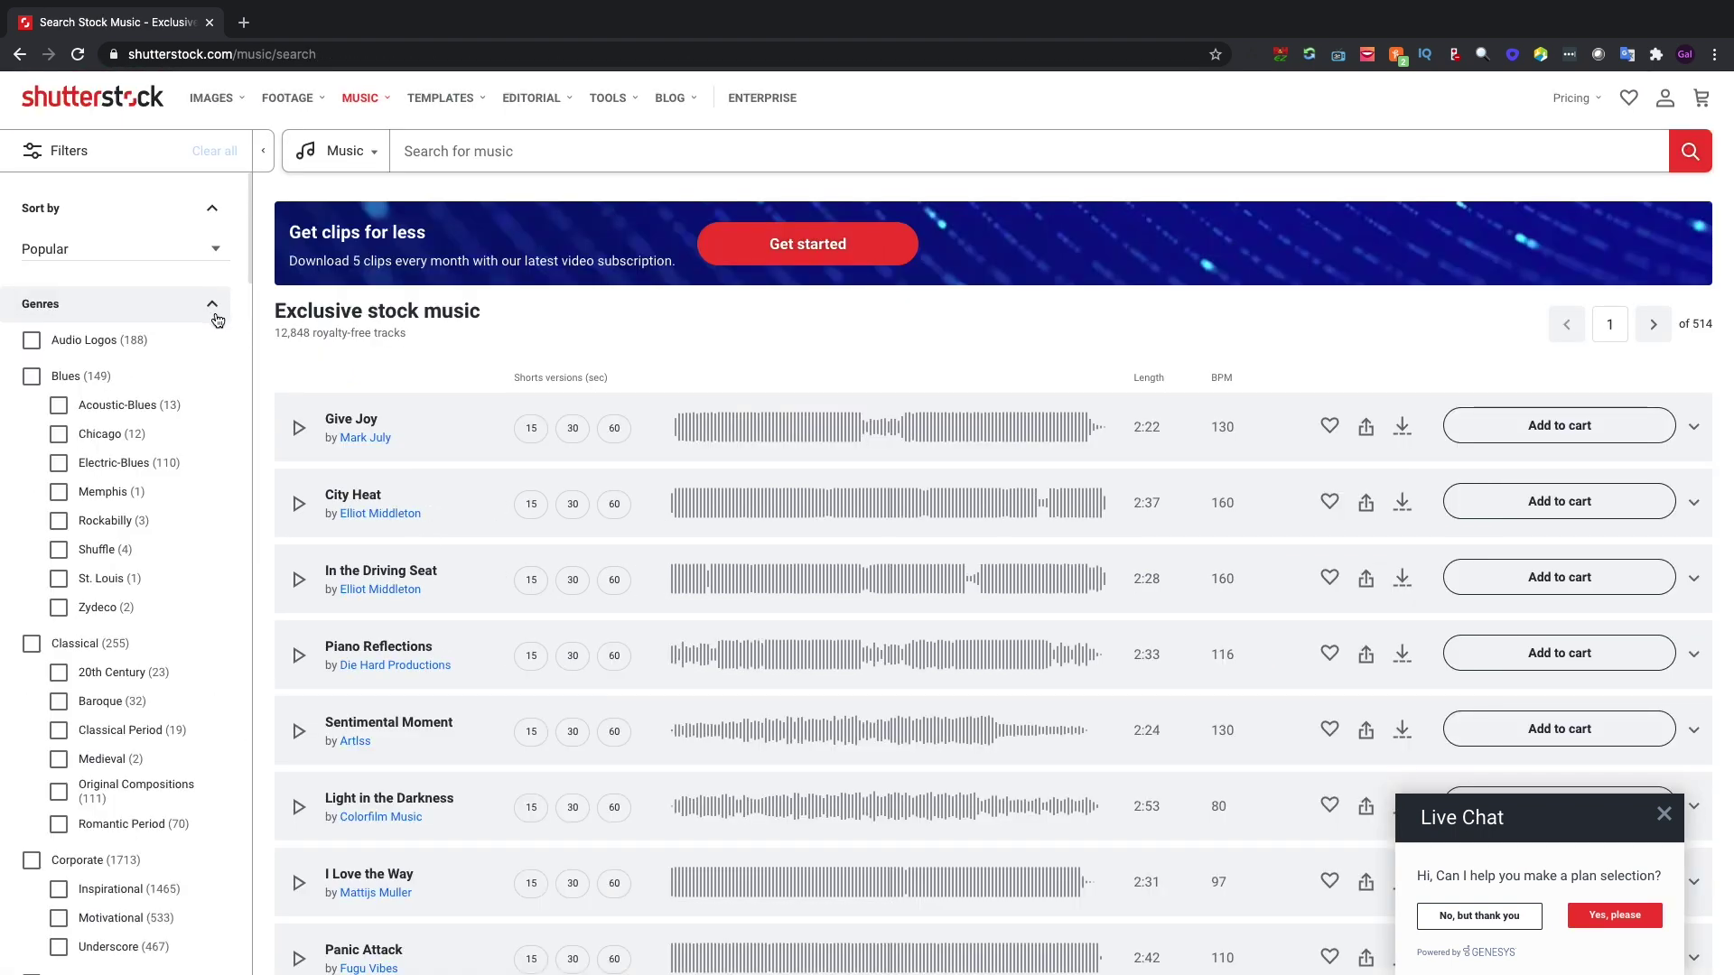
scroll(190, 486, "down", 6)
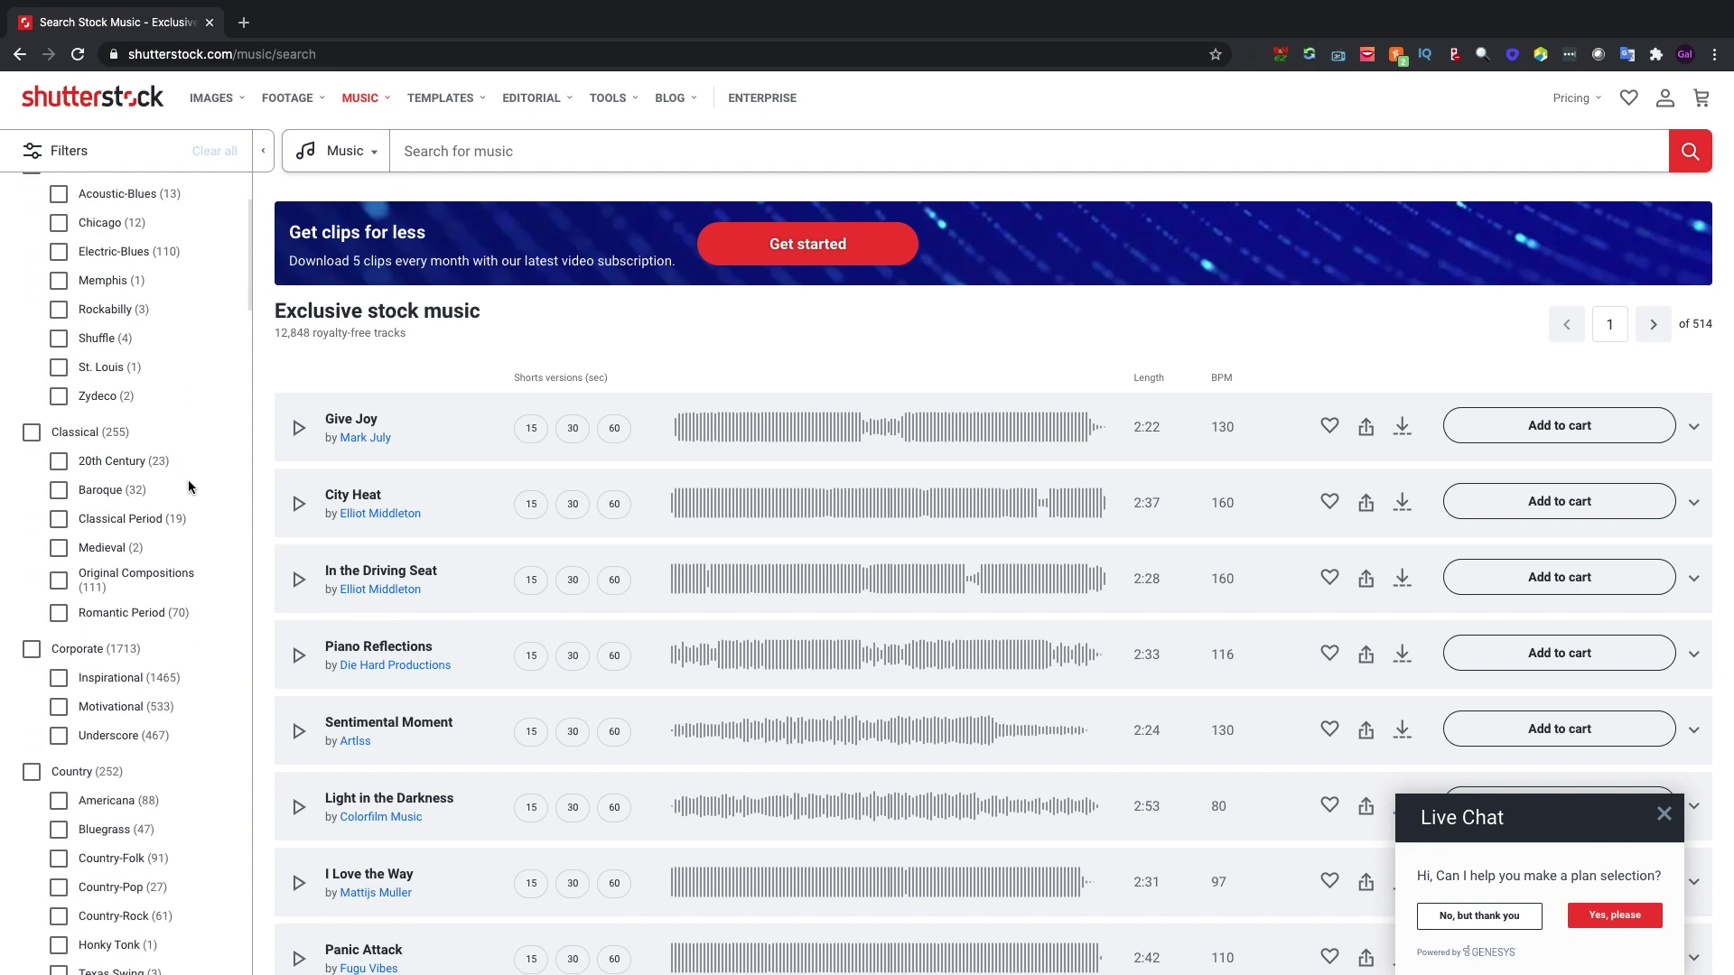
scroll(188, 480, "down", 4)
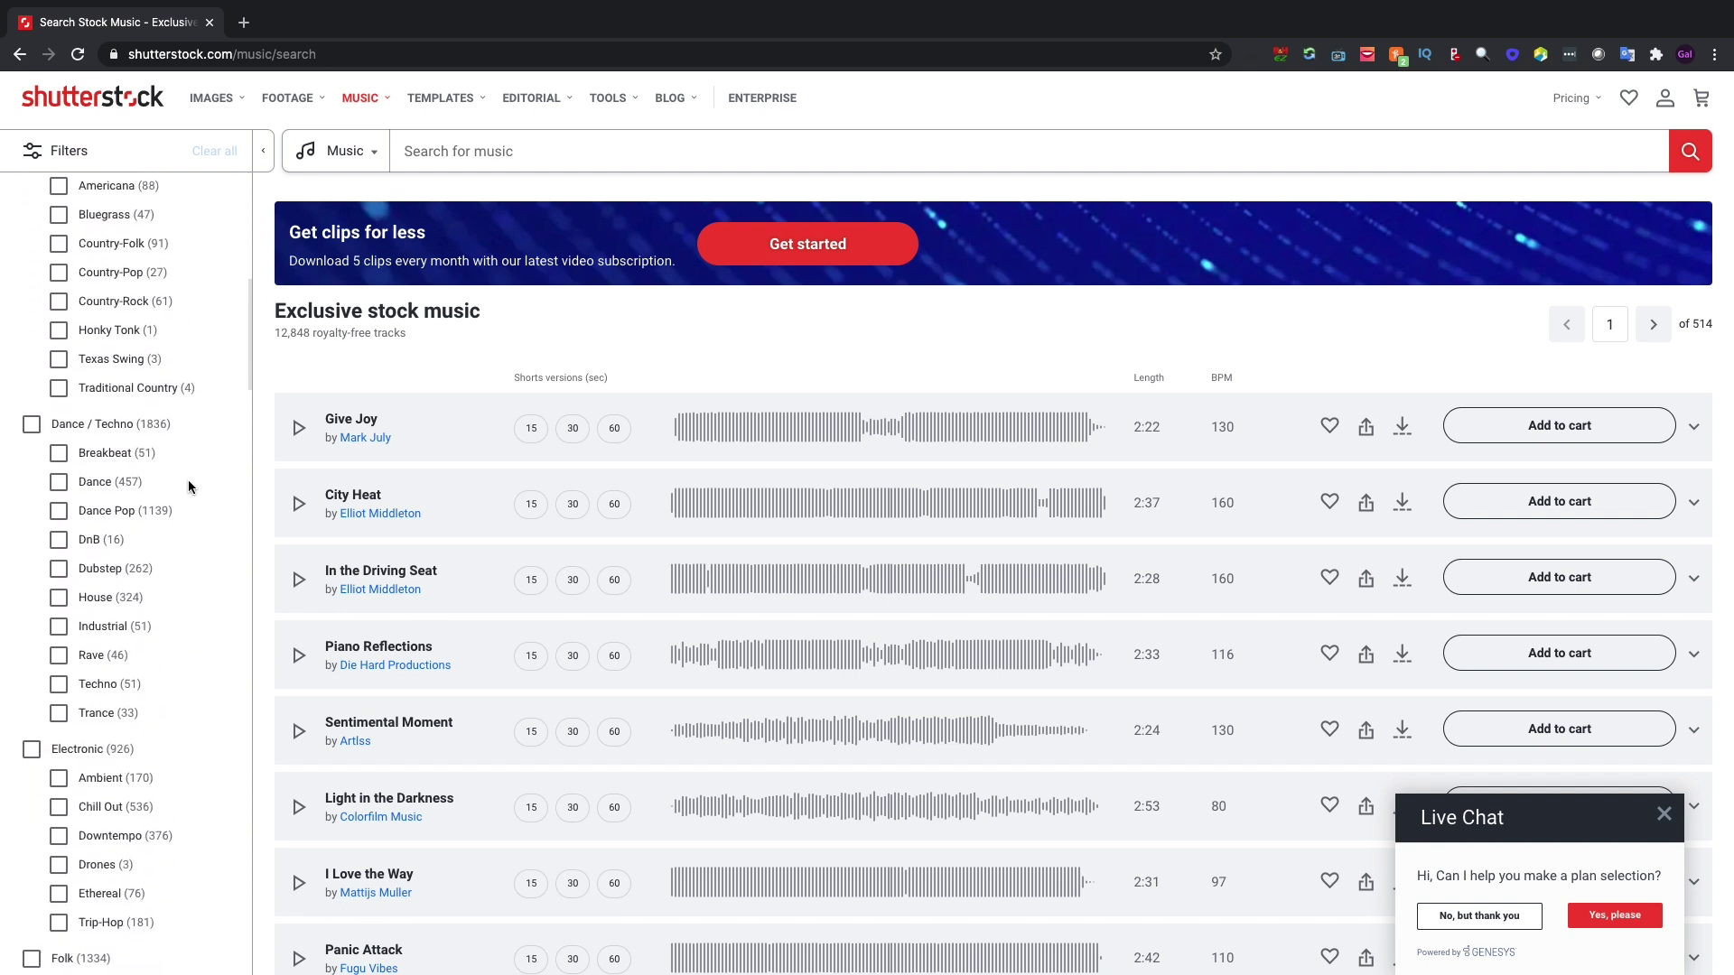